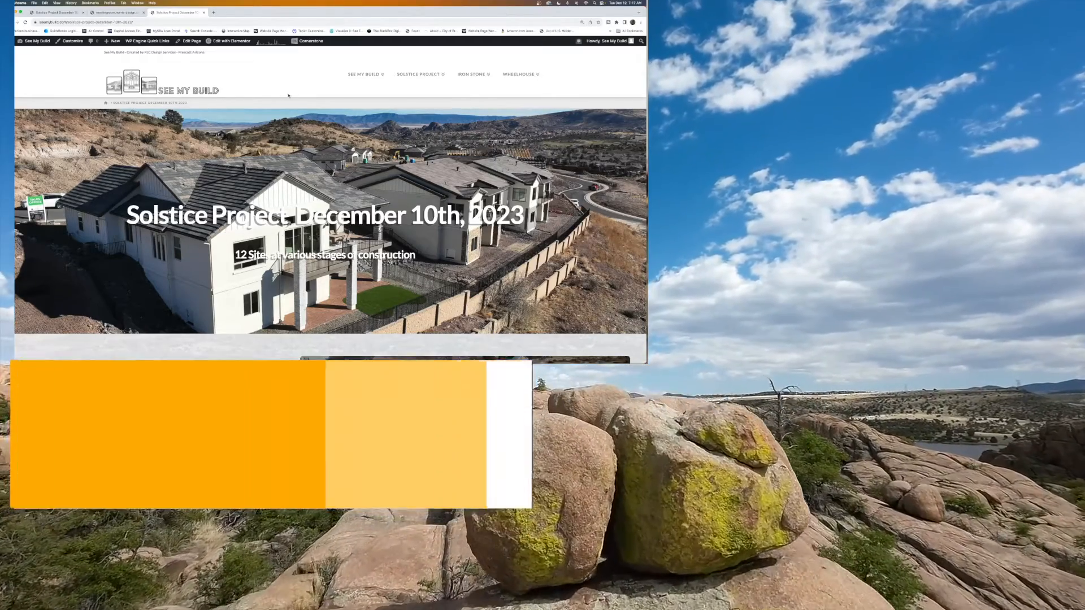
Scroll down through the current browser page.
scroll(275, 96, "down", 1)
scroll(331, 198, "down", 3)
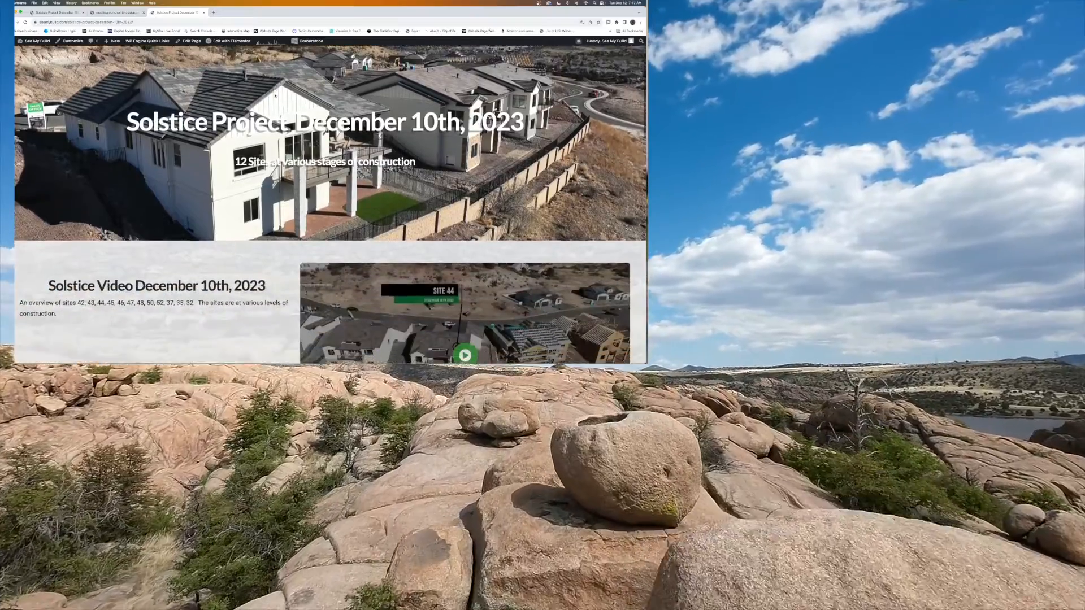
scroll(275, 96, "down", 3)
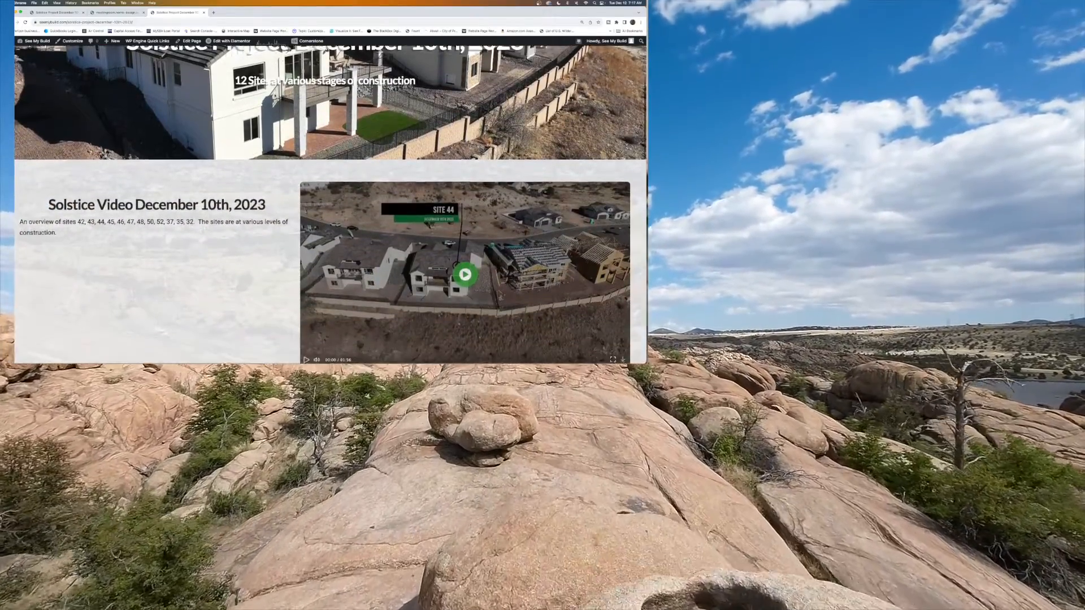
scroll(275, 96, "down", 1)
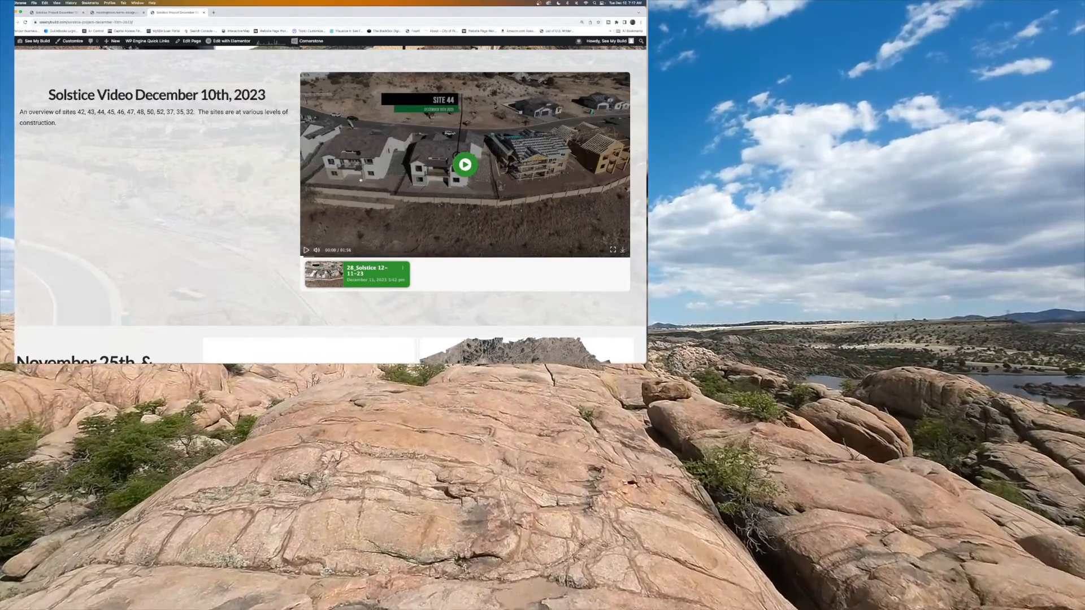
scroll(360, 180, "down", 6)
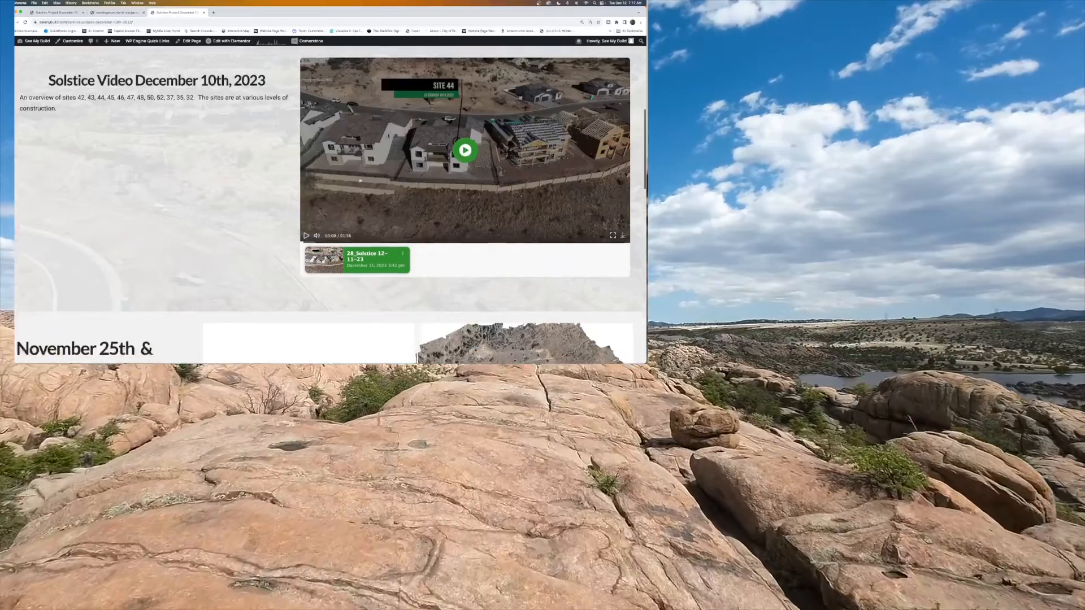
scroll(330, 204, "down", 1)
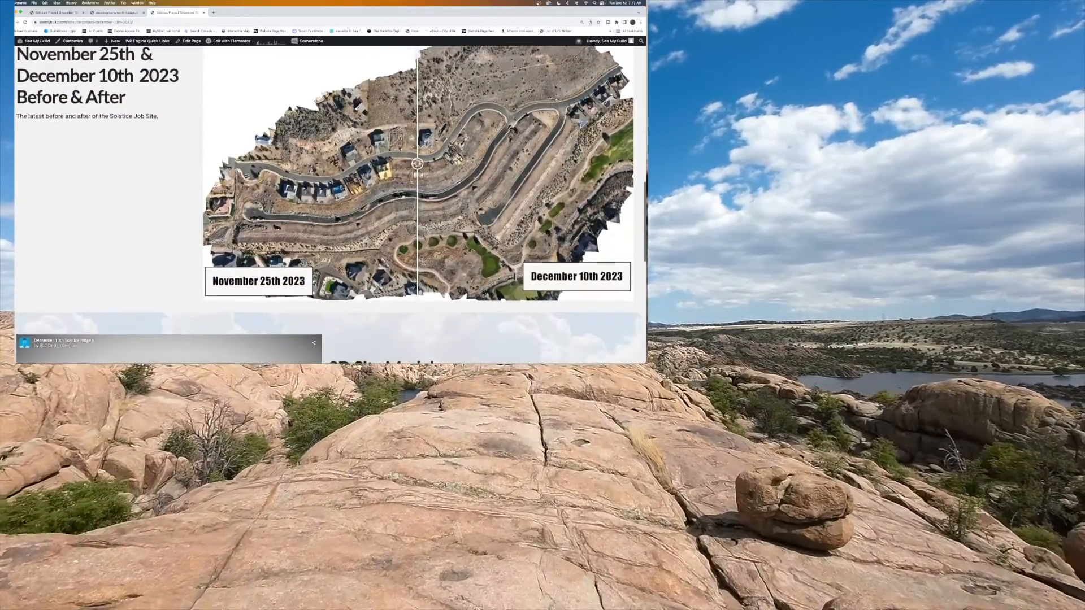
scroll(330, 204, "up", 1)
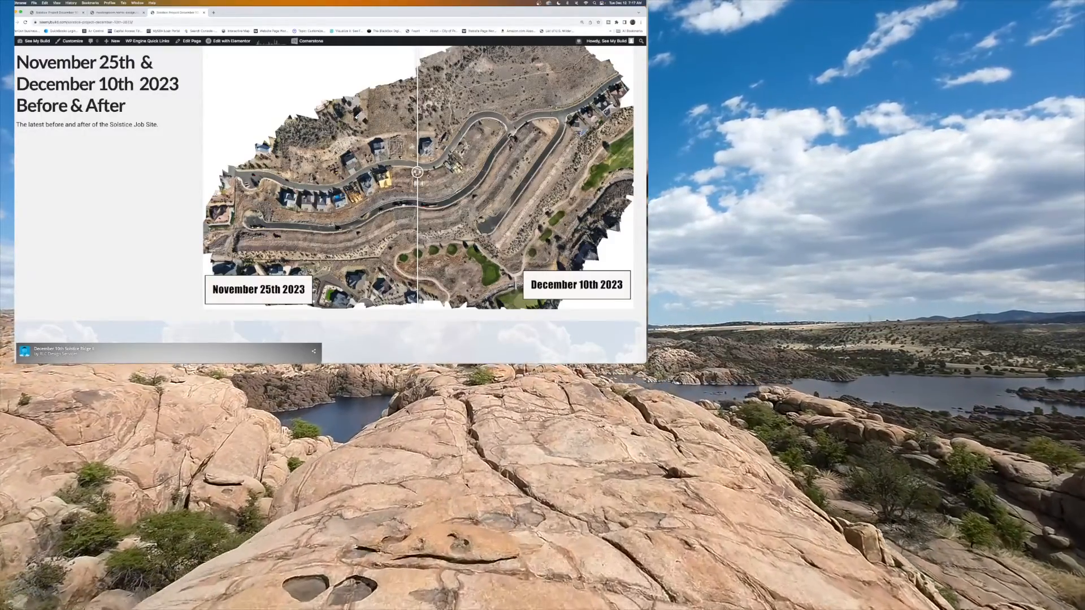
scroll(288, 204, "down", 10)
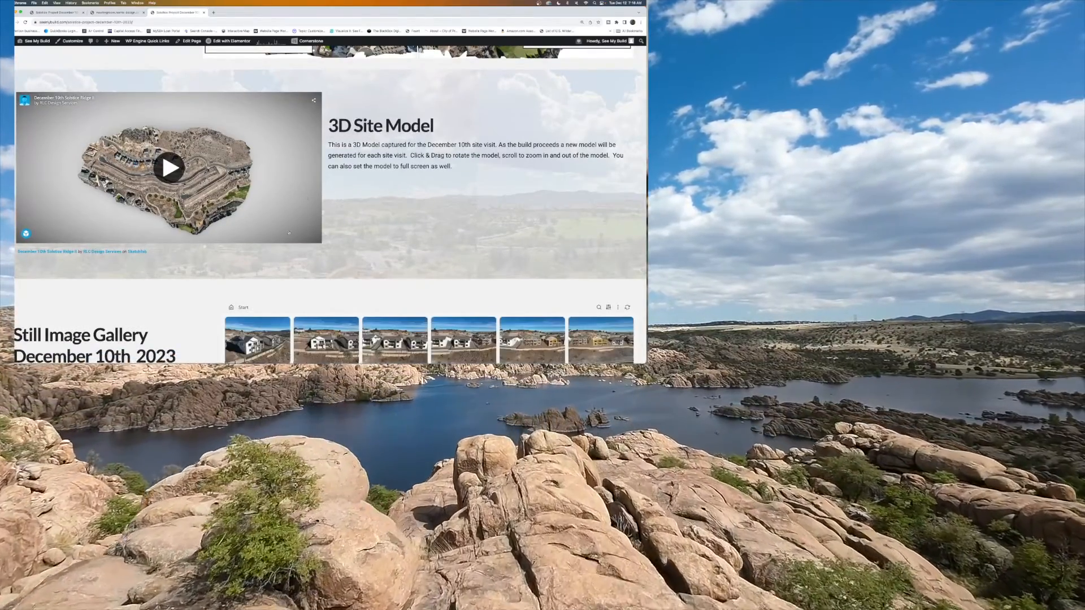
scroll(294, 242, "down", 3)
scroll(294, 241, "down", 1)
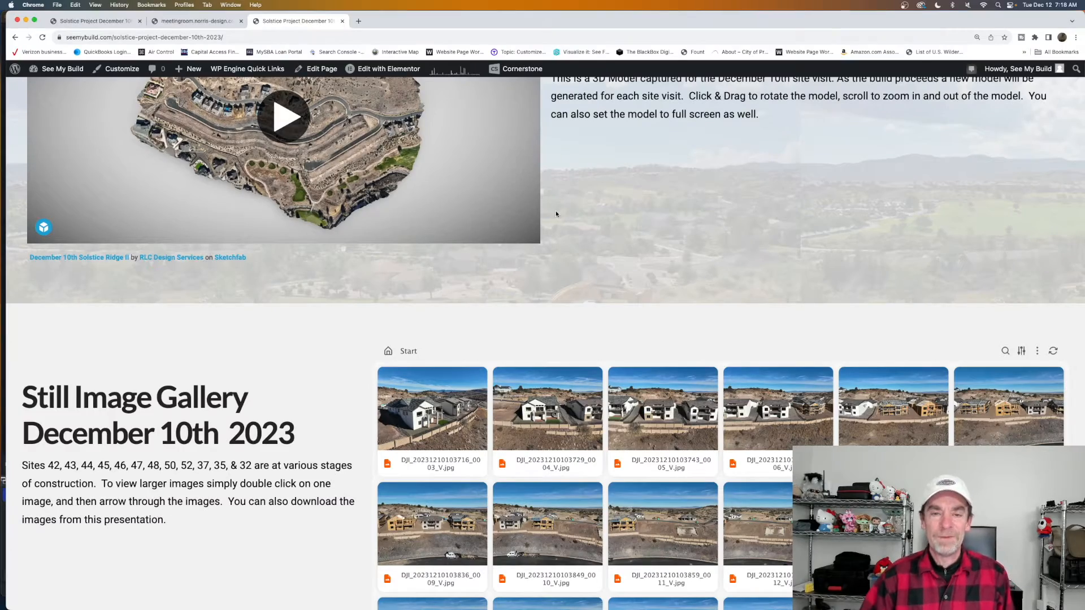
Switch to the Norris Design meeting room tab and advance to the Full Project Corridor Video station.
scroll(584, 221, "up", 15)
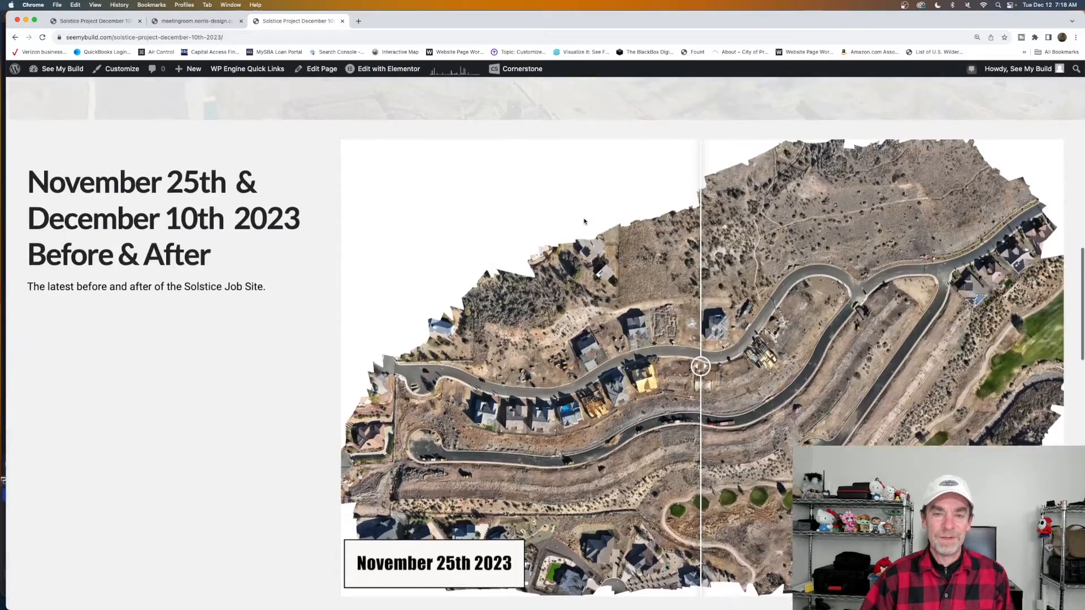
scroll(584, 221, "up", 5)
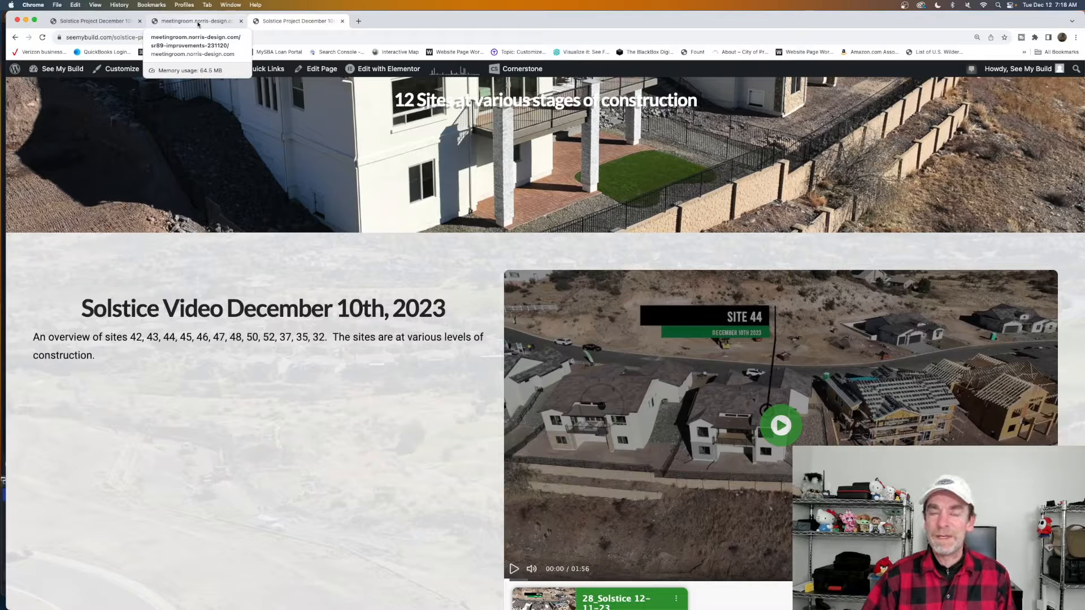
left_click(198, 22)
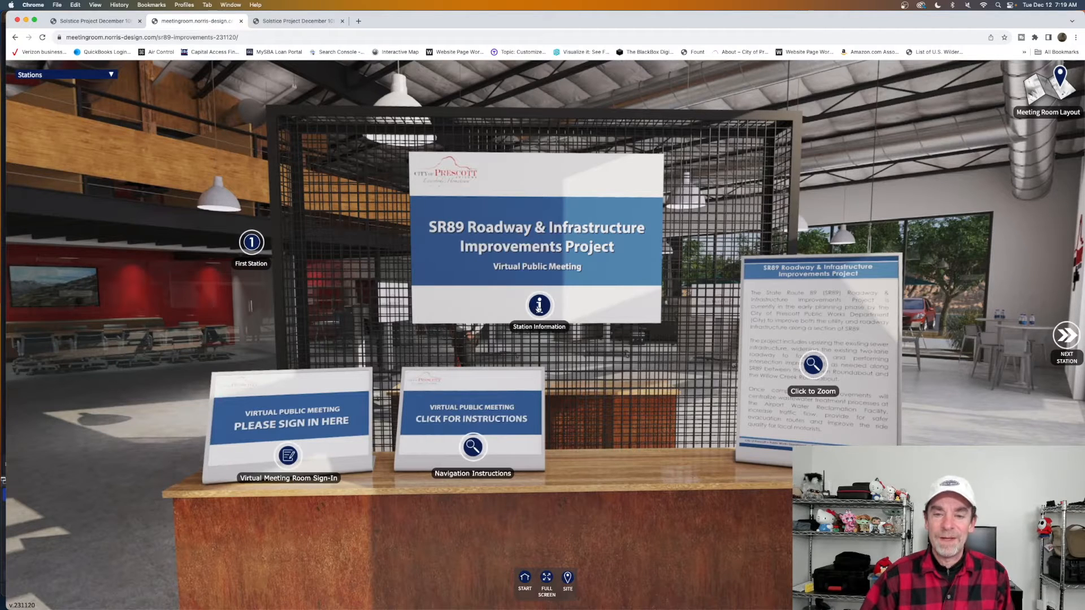
left_click(1064, 339)
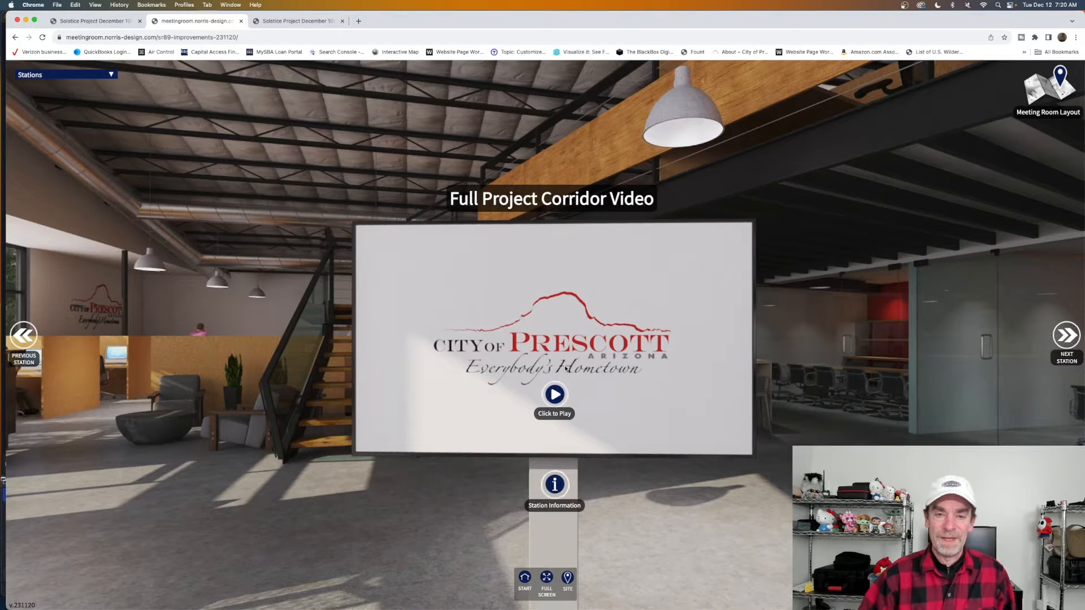
Pan the room toward screens 3–6 and jump to station 4's SR89 & East Granite Dells aerial video.
left_click_drag(849, 335, 746, 310)
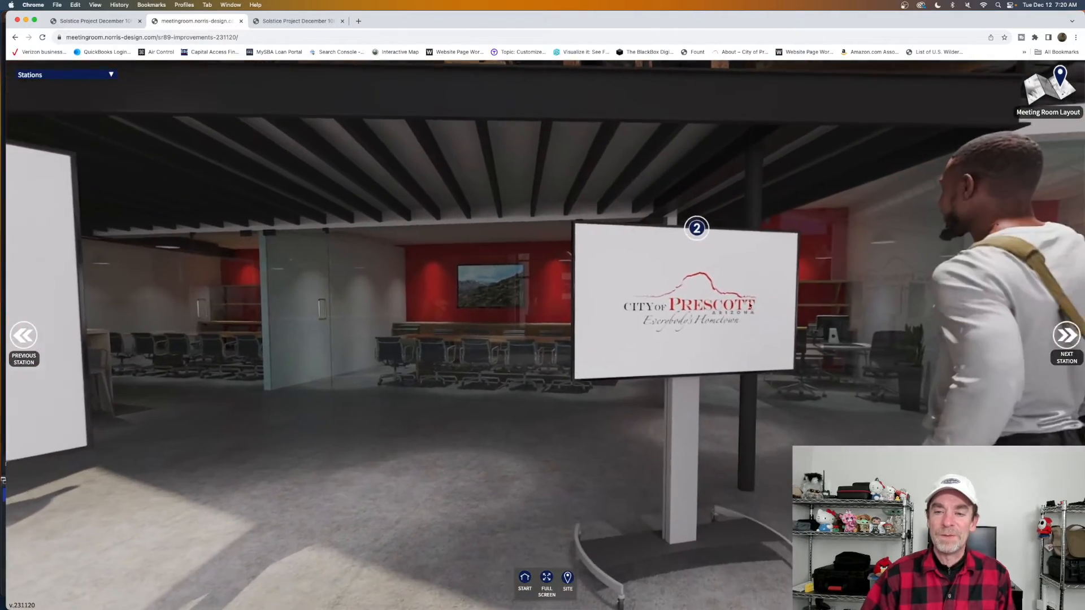
left_click_drag(848, 309, 726, 299)
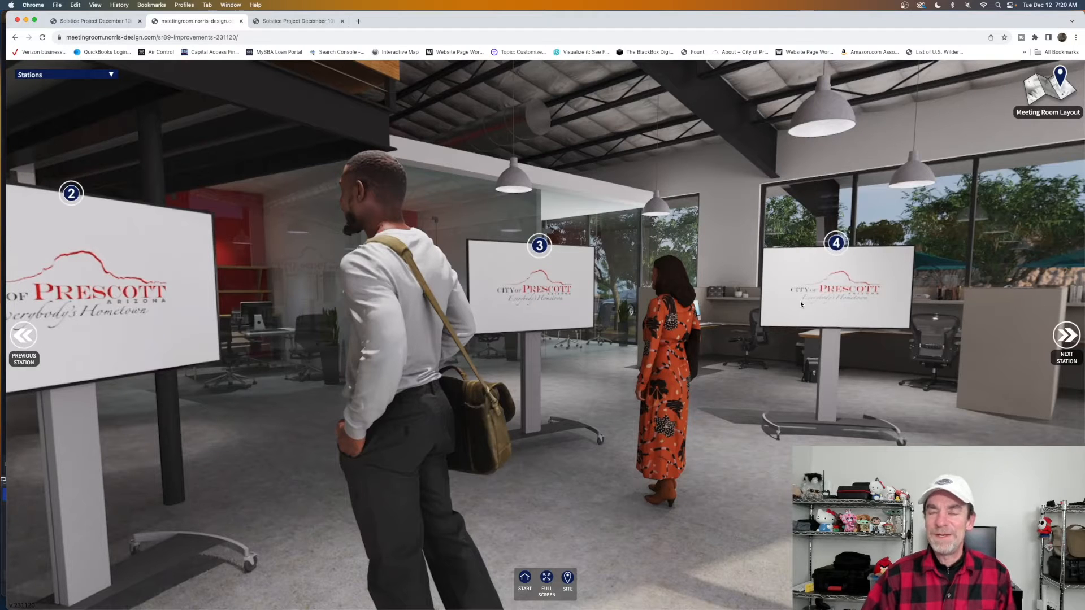
left_click_drag(830, 338, 714, 334)
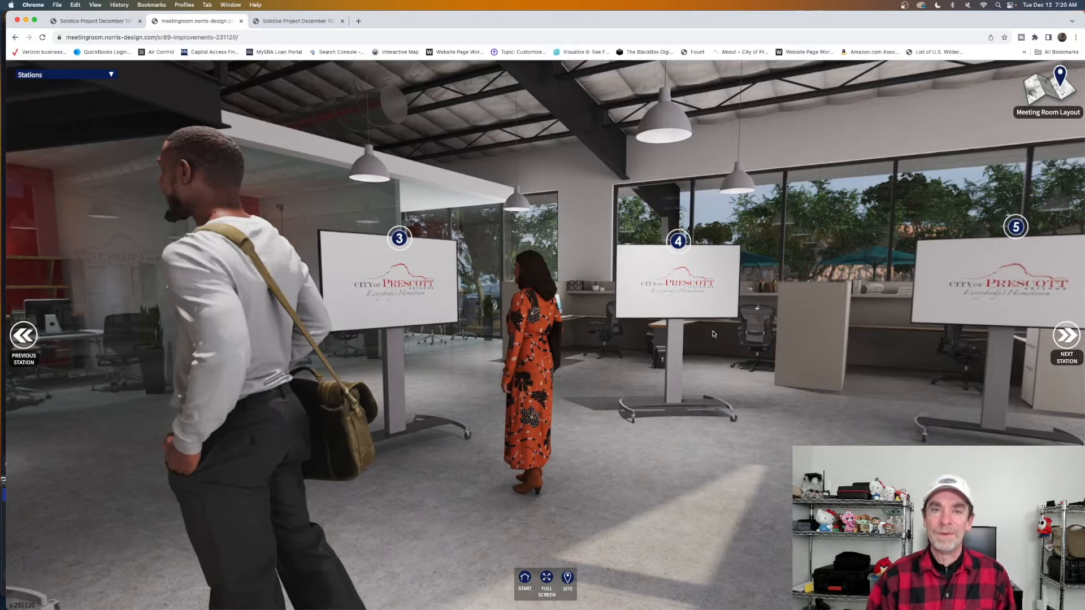
left_click_drag(733, 321, 641, 331)
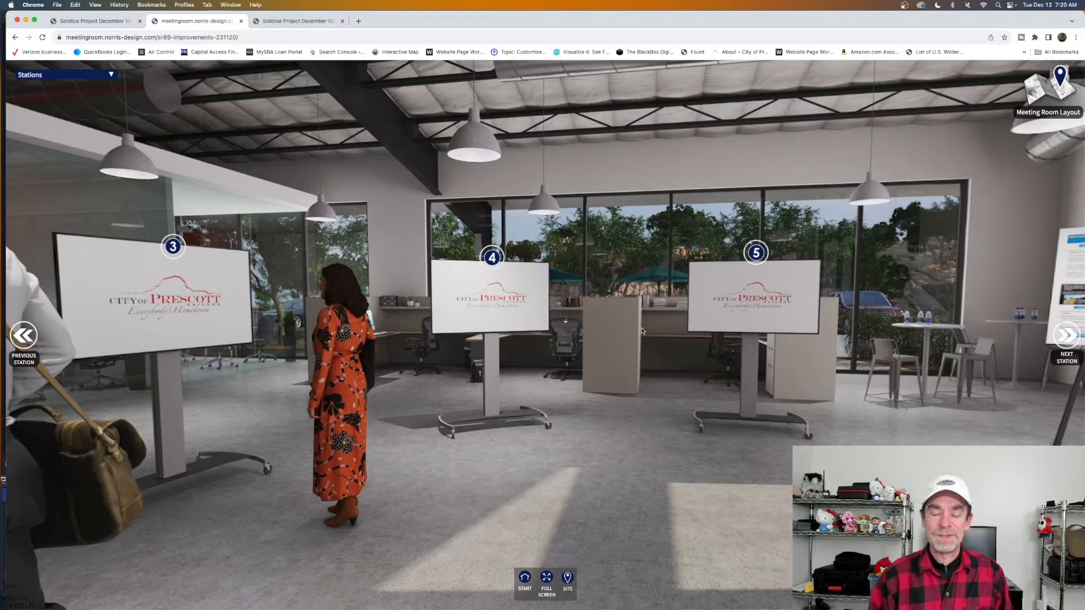
mouse_move(600, 277)
left_mouse_down()
mouse_move(396, 257)
mouse_move(667, 266)
left_mouse_up()
left_click(655, 255)
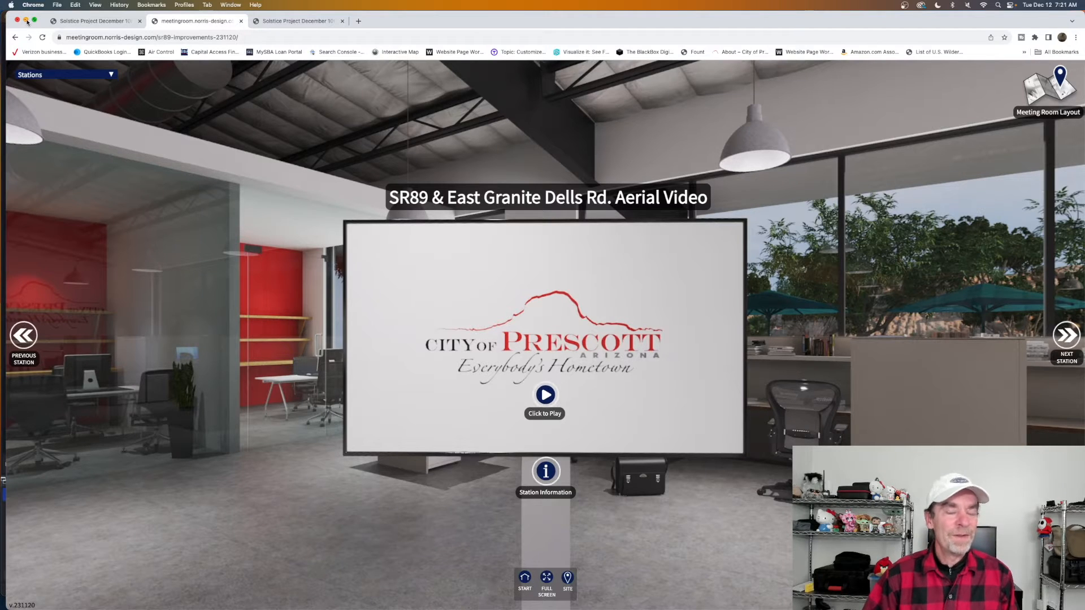
Minimize Chrome and open the Applications stack from the Dock.
left_click(26, 21)
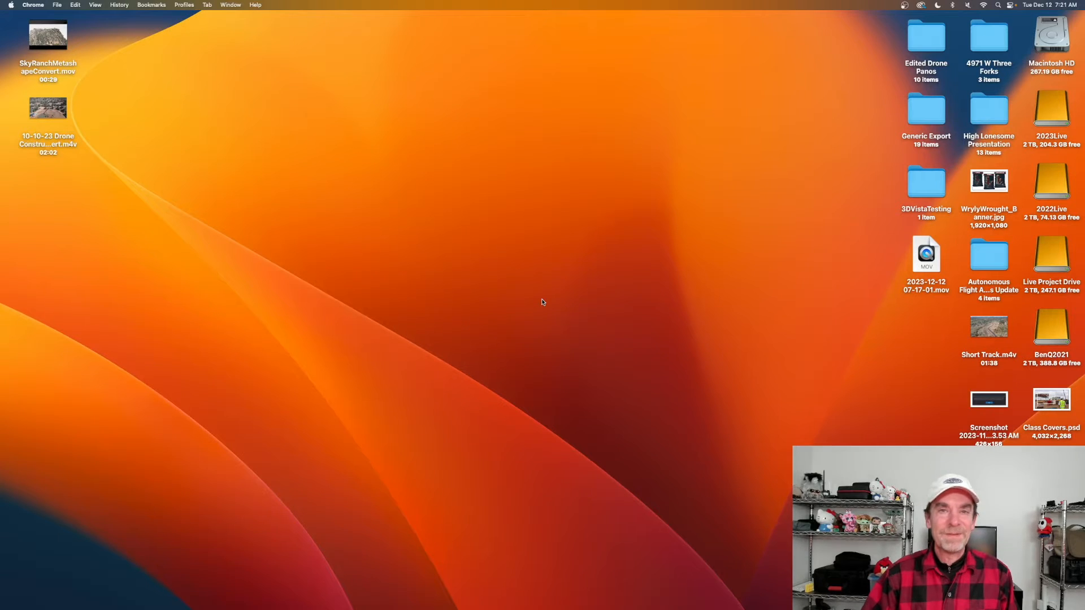
mouse_move(871, 609)
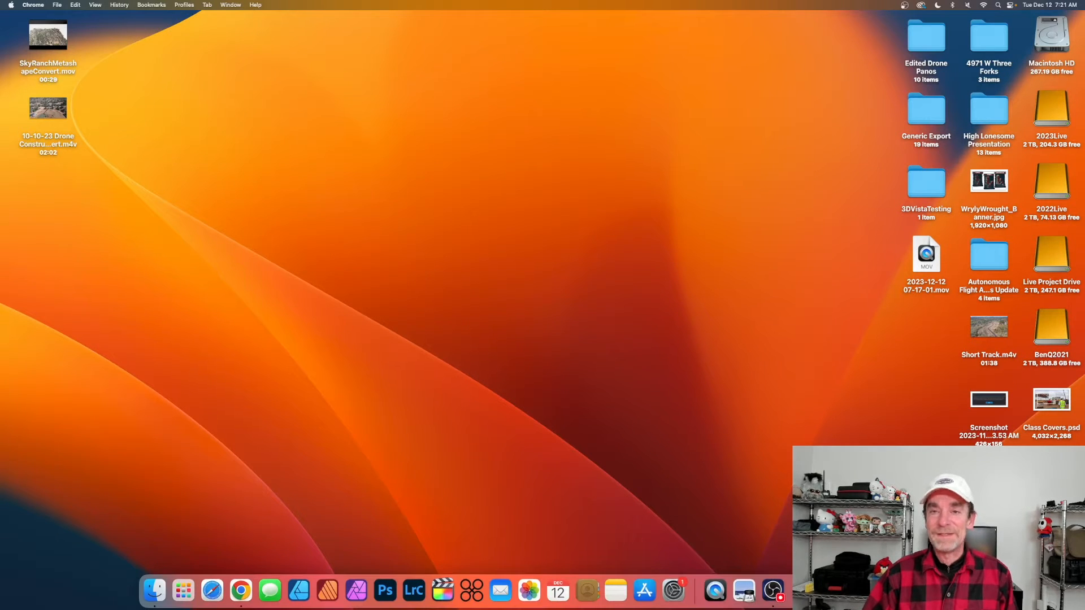
left_click(815, 590)
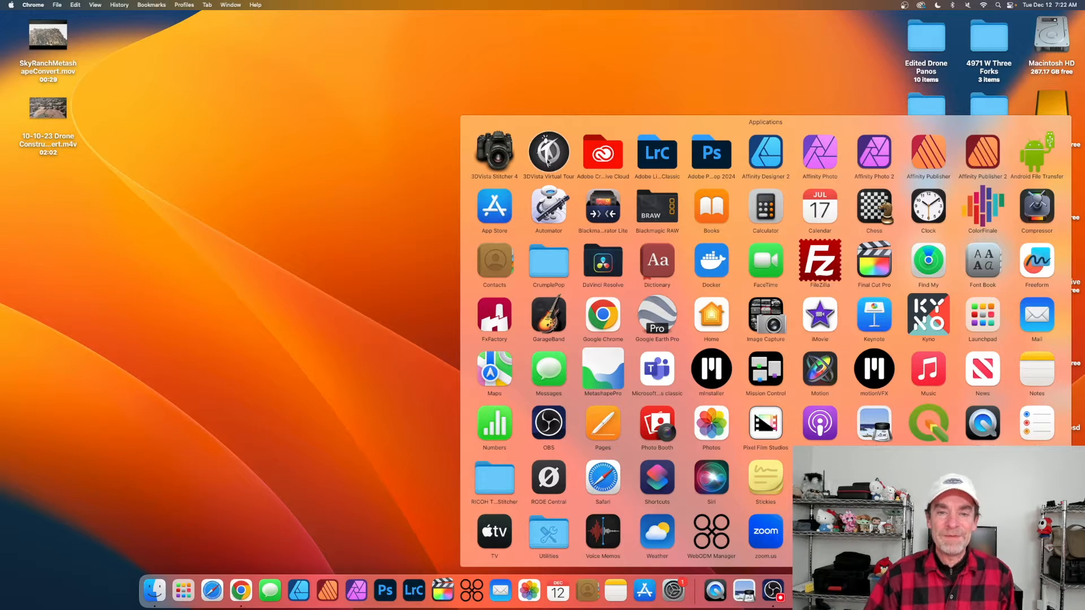
Launch 3DVista Virtual Tour and create a New Project from the welcome dialog.
left_click(551, 153)
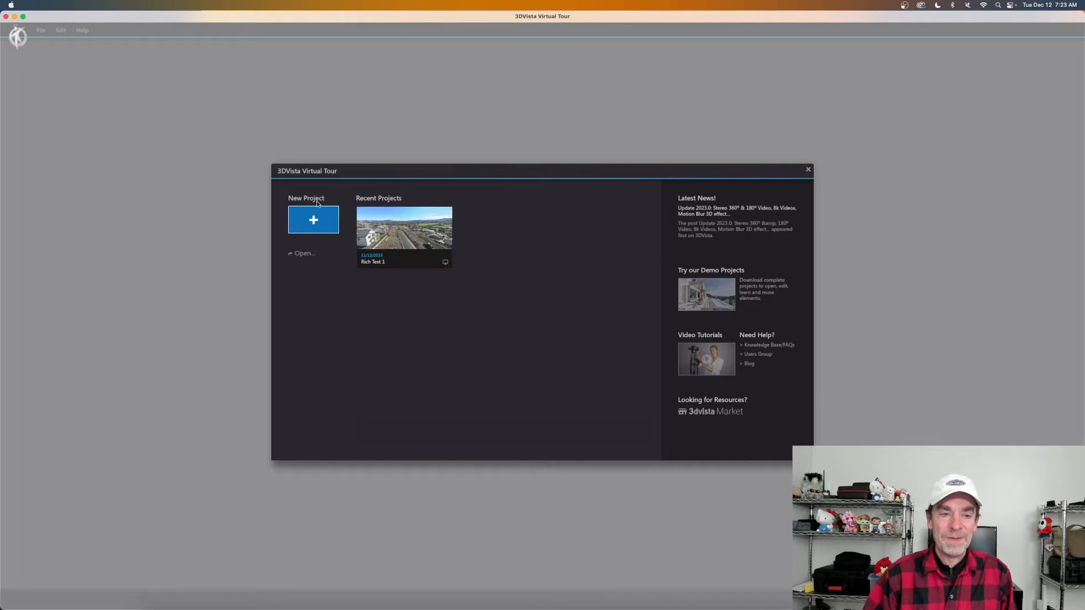
left_click(313, 221)
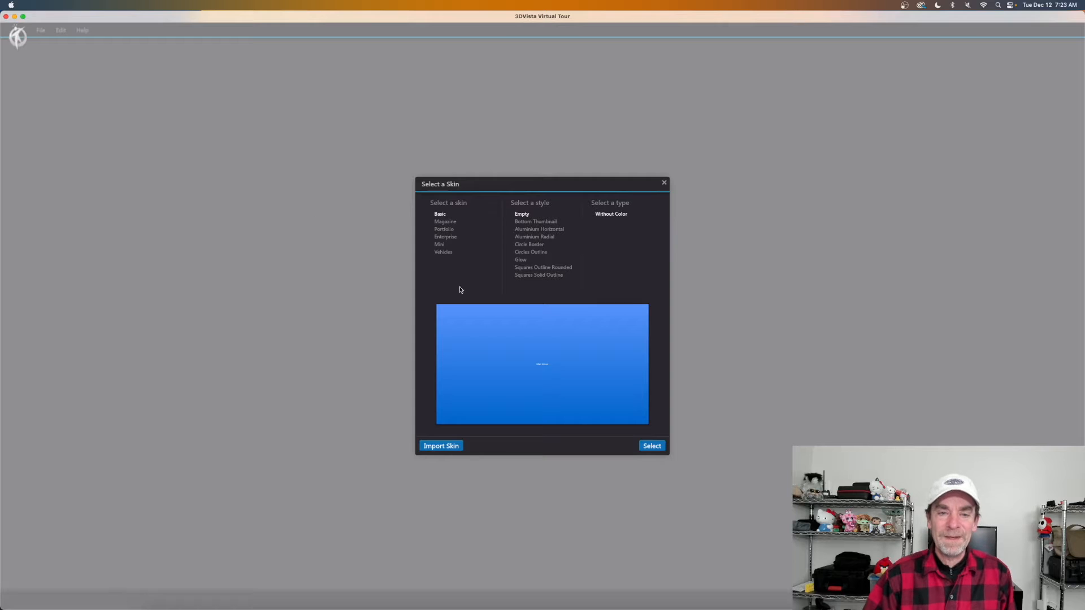
Preview the Bottom Thumbnail and Aluminium Radial skins, then return to Basic's Empty style, Without Color.
left_click(530, 222)
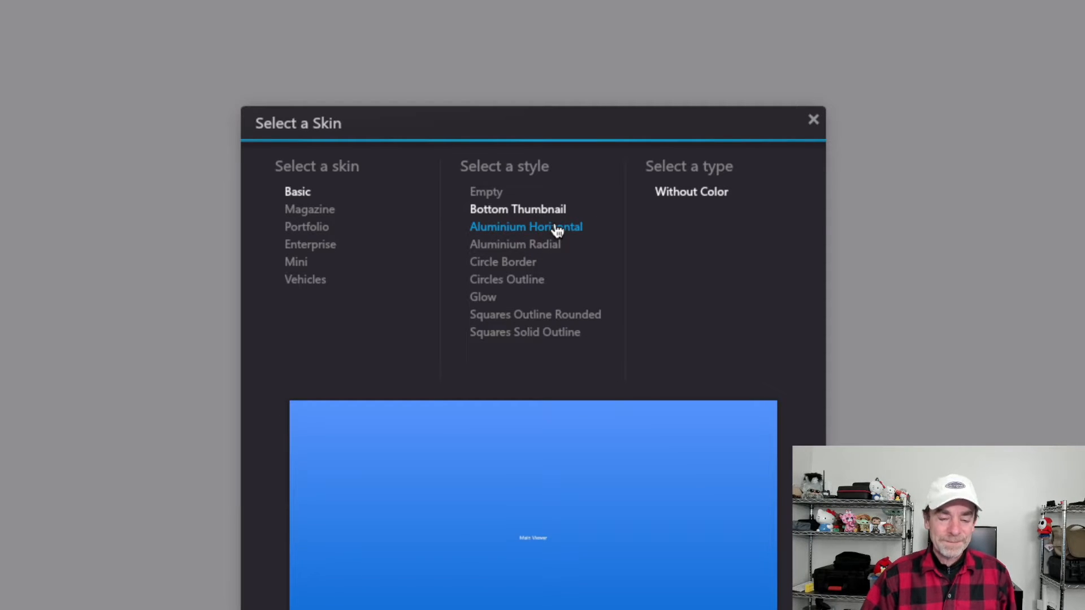
left_click(542, 245)
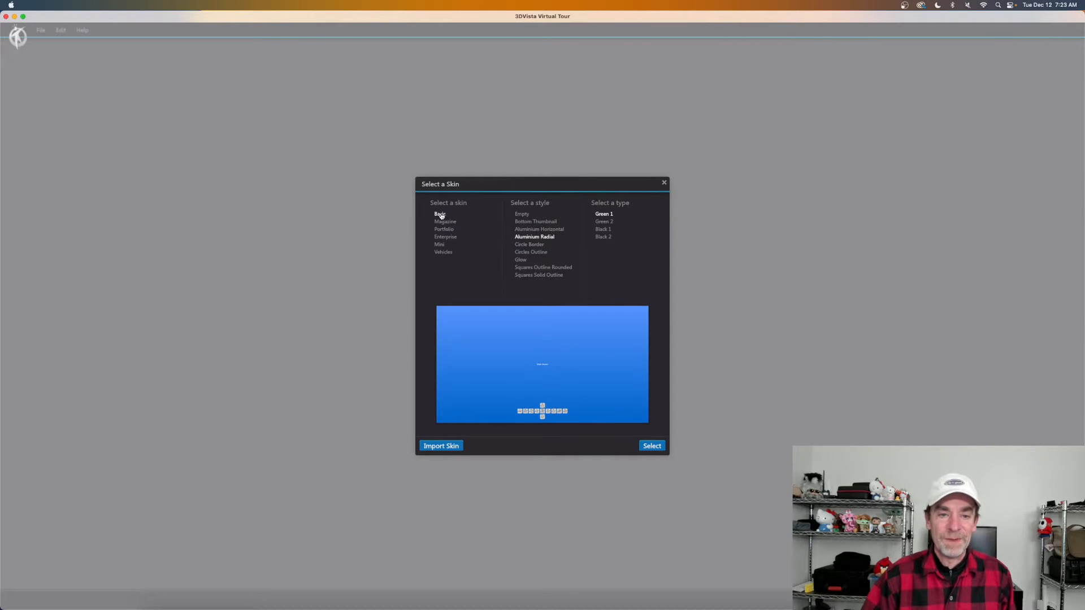
left_click(527, 217)
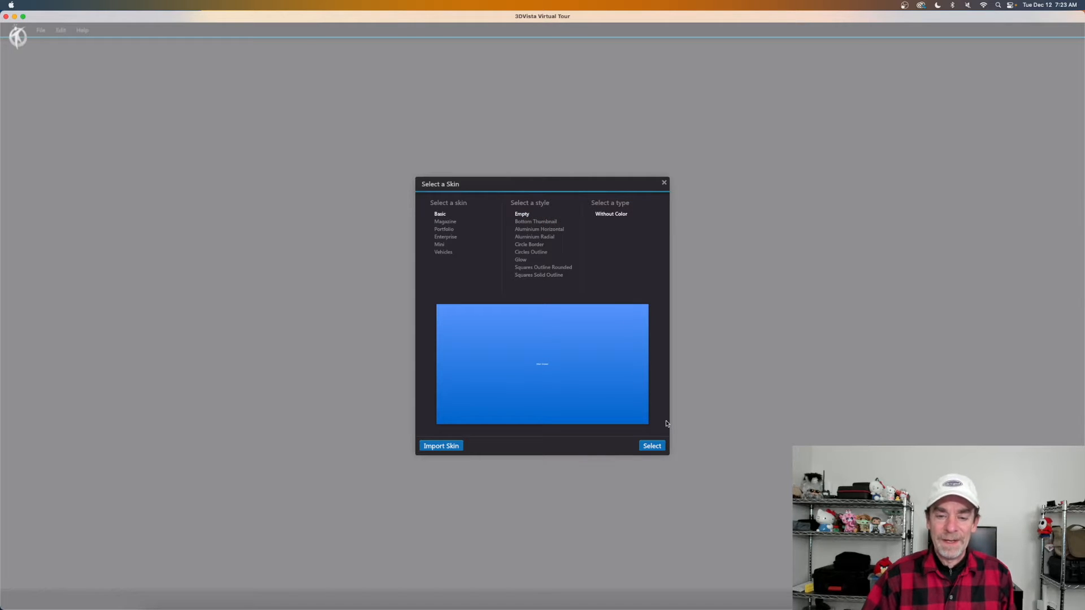
Confirm the Empty skin for the project and choose Add Media > Import Panorama.
left_click(658, 446)
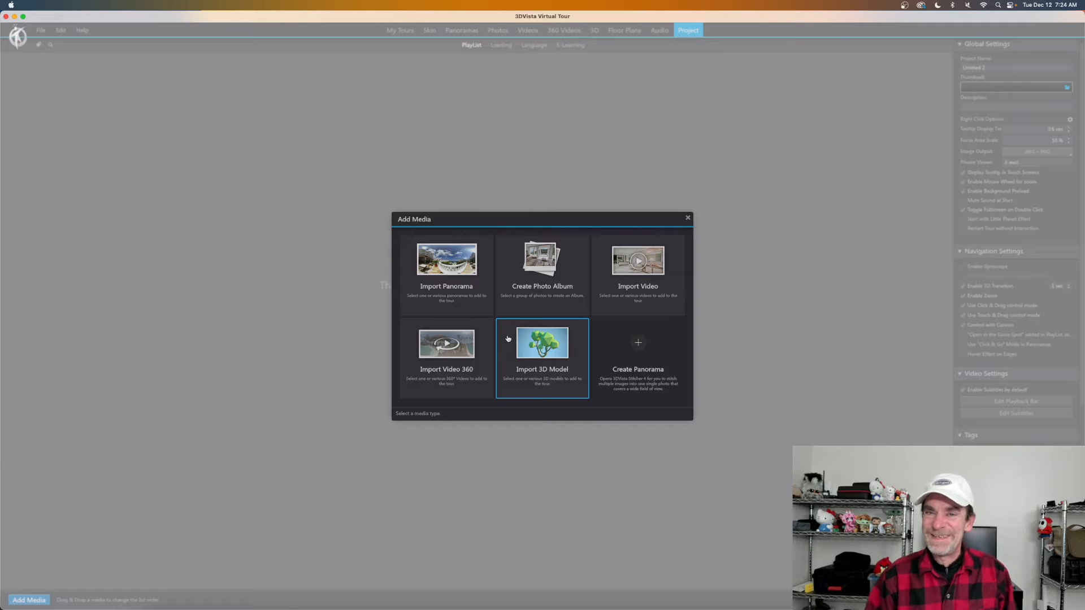
left_click(442, 280)
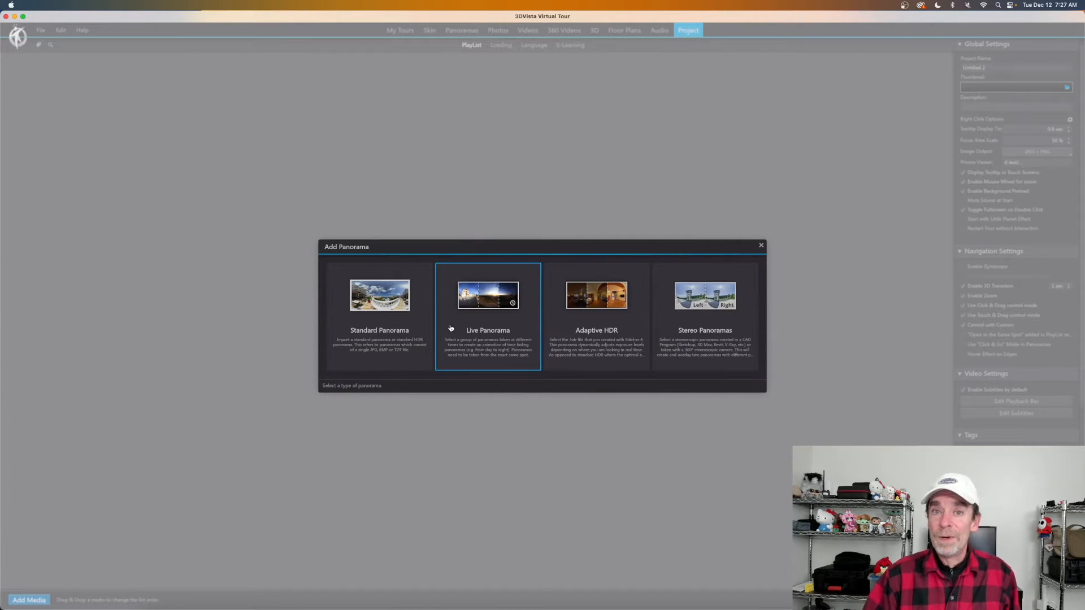
Import 11.26.23 Drone Panos-1 through -4 as Standard Panoramas.
left_click(380, 305)
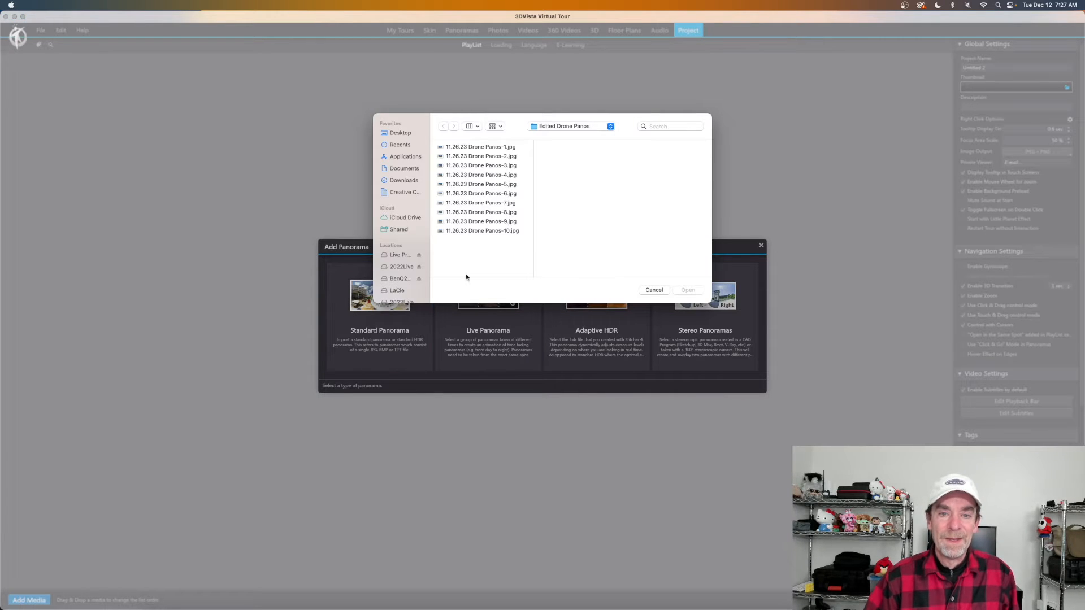
left_click(508, 147)
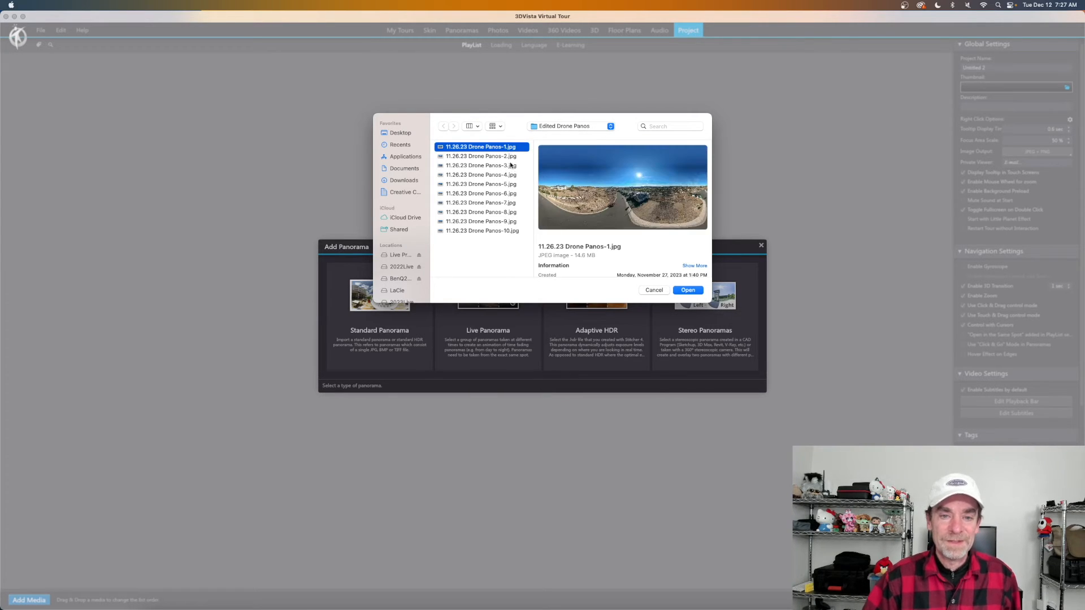
left_click(511, 175, "shift")
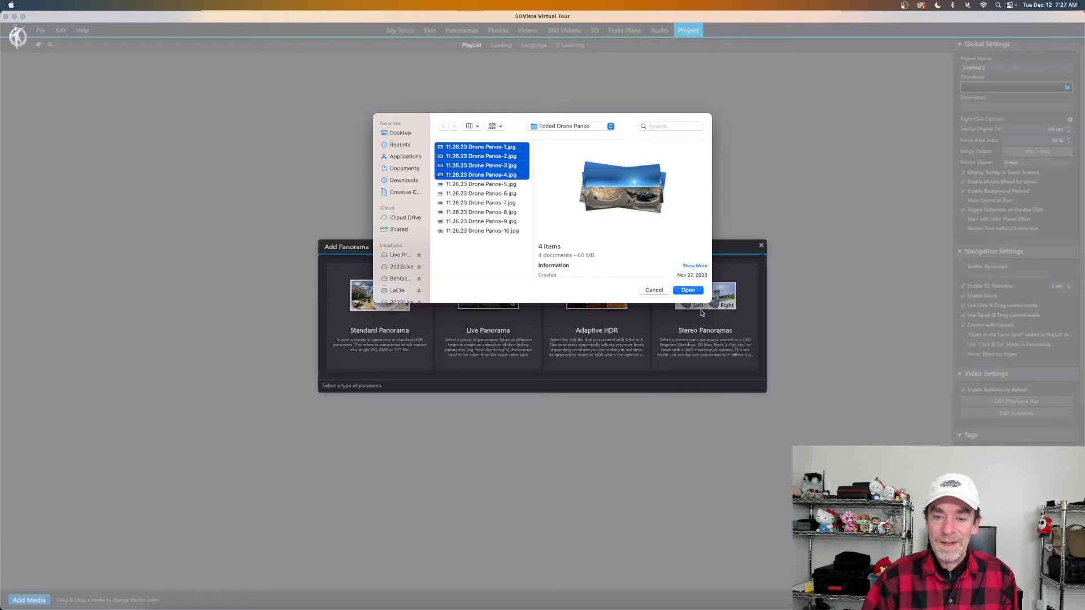
left_click(687, 290)
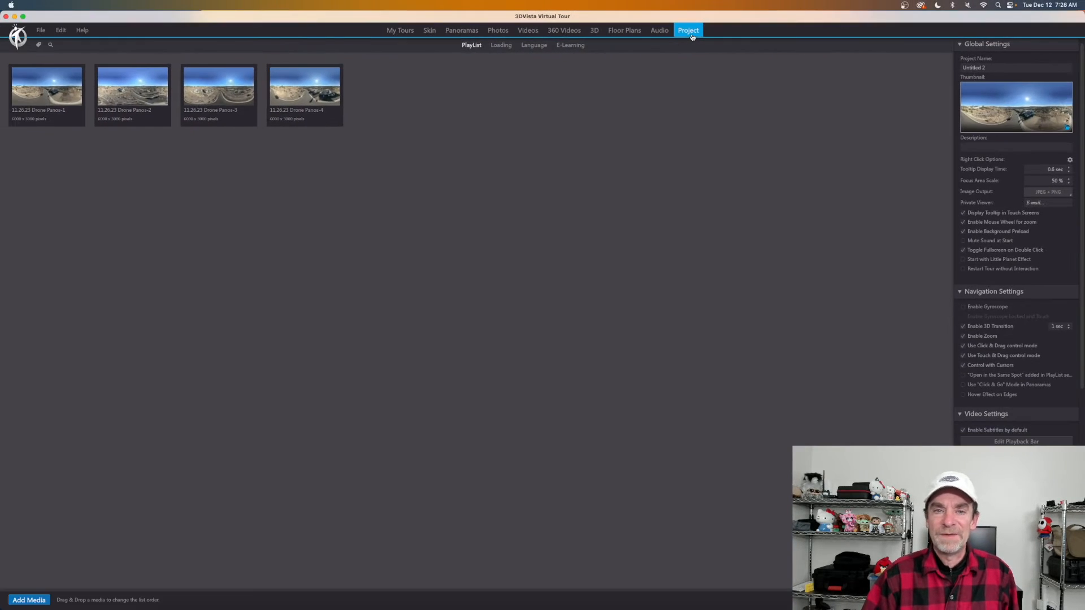
View the Empty skin's Main Viewer in the Skin tab, then return to the Panoramas tab.
left_click(430, 30)
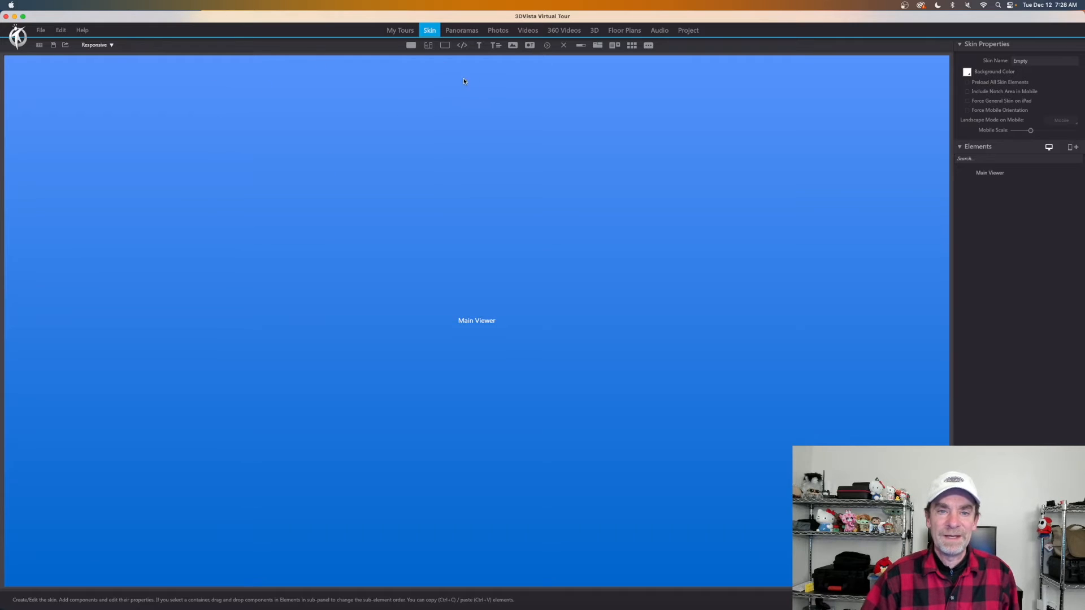
left_click(468, 31)
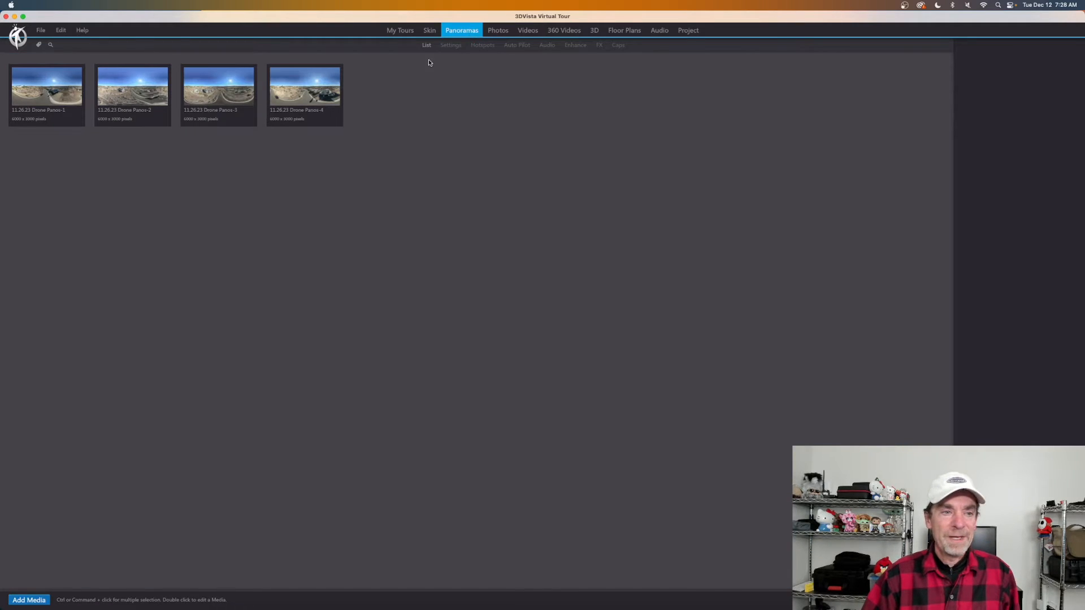
Select Drone Panos-1 through Drone Panos-4 together in the Panoramas list.
left_click(199, 89)
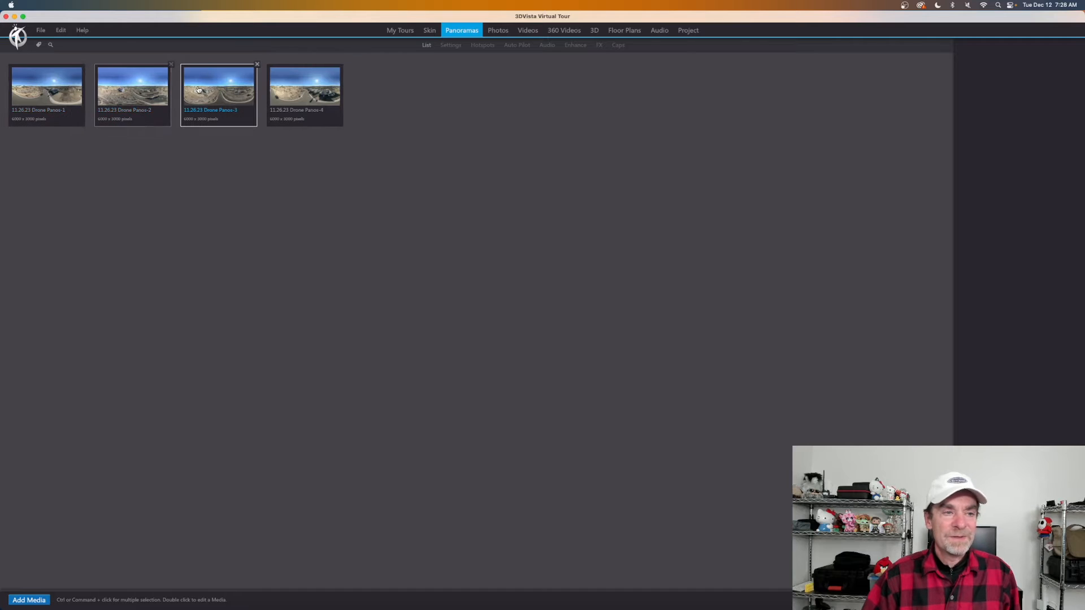
left_click(313, 91)
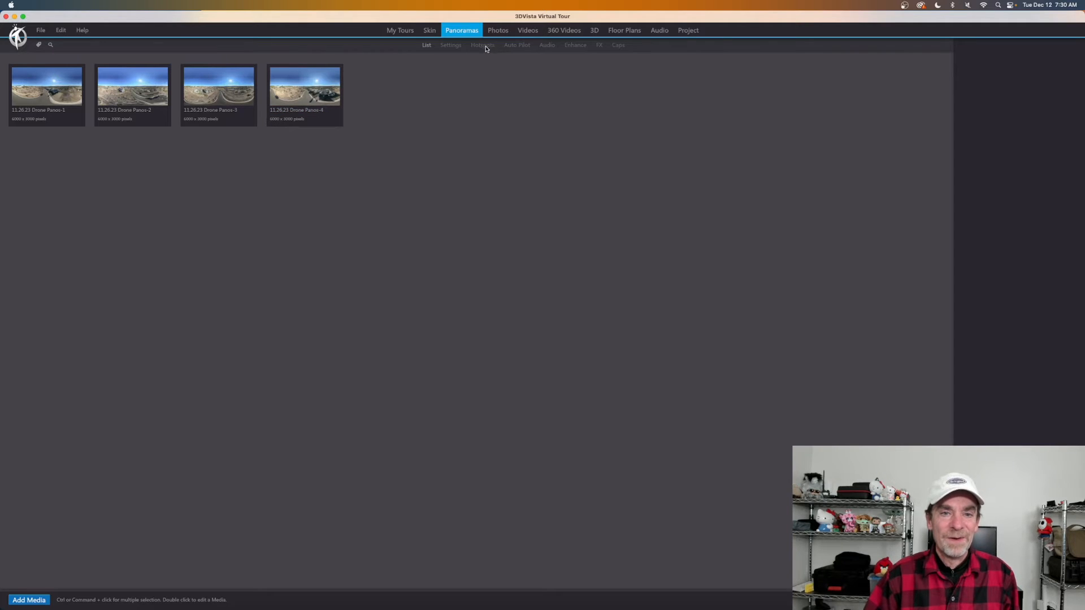
left_click(65, 99)
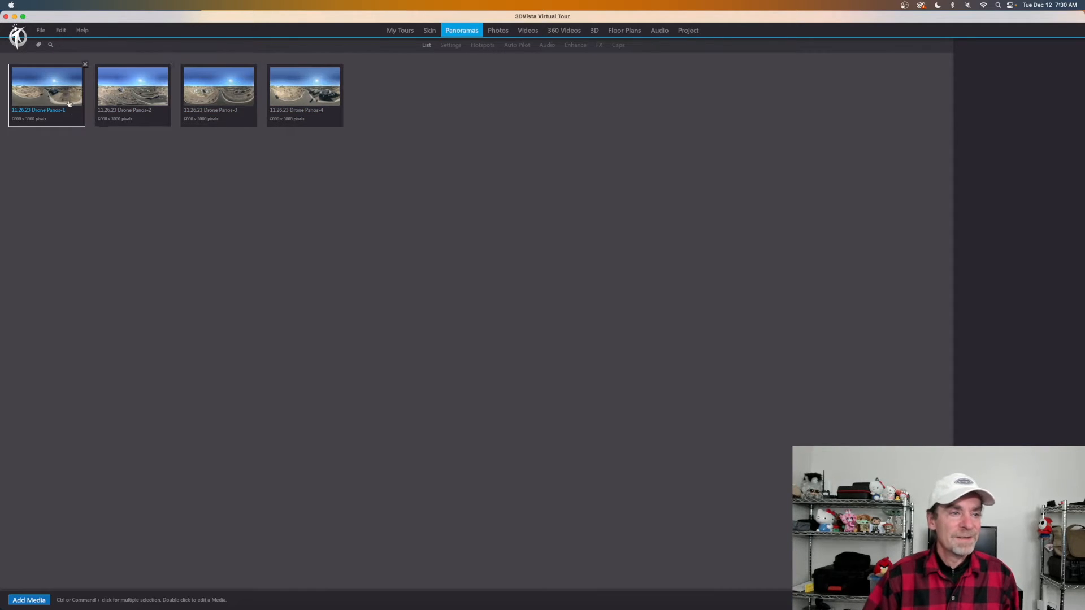
left_click(298, 90, "shift")
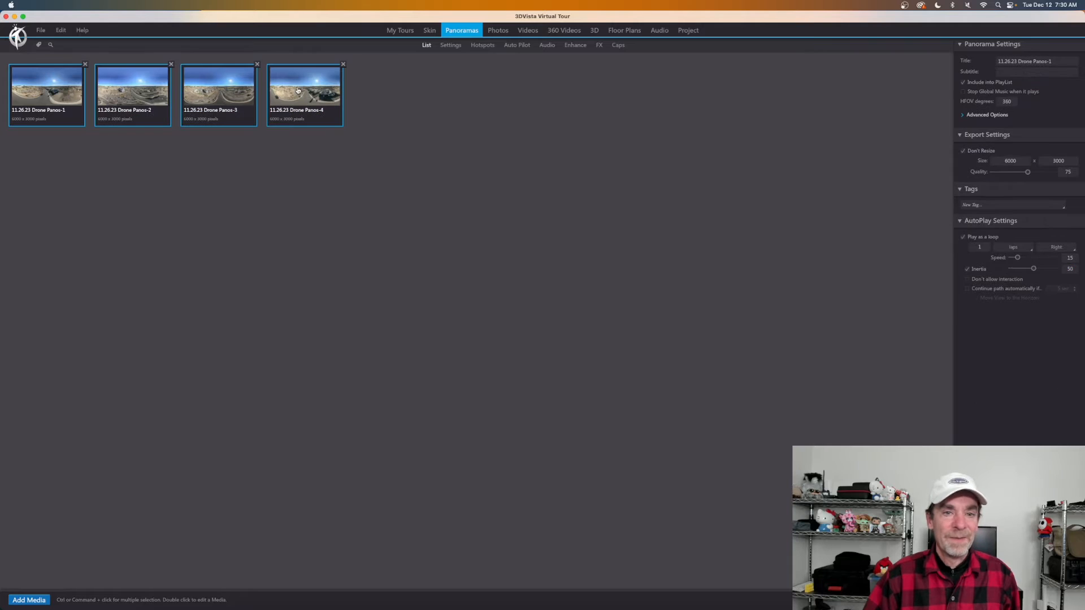
Open the Panoramas > Hotspots editor and continue past the New Quick Actions dialog.
left_click(482, 46)
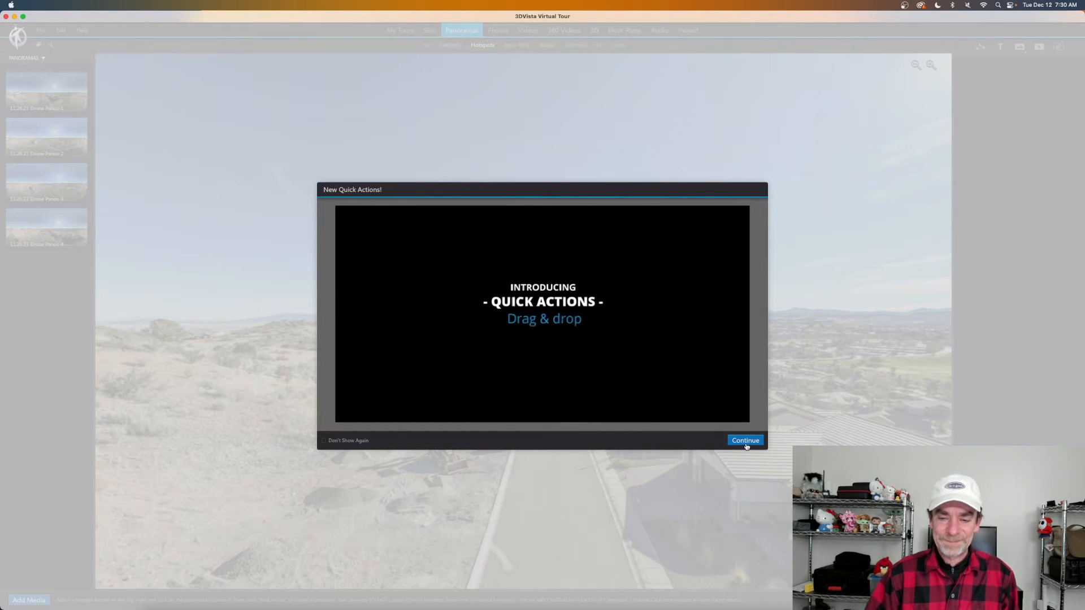
left_click(742, 442)
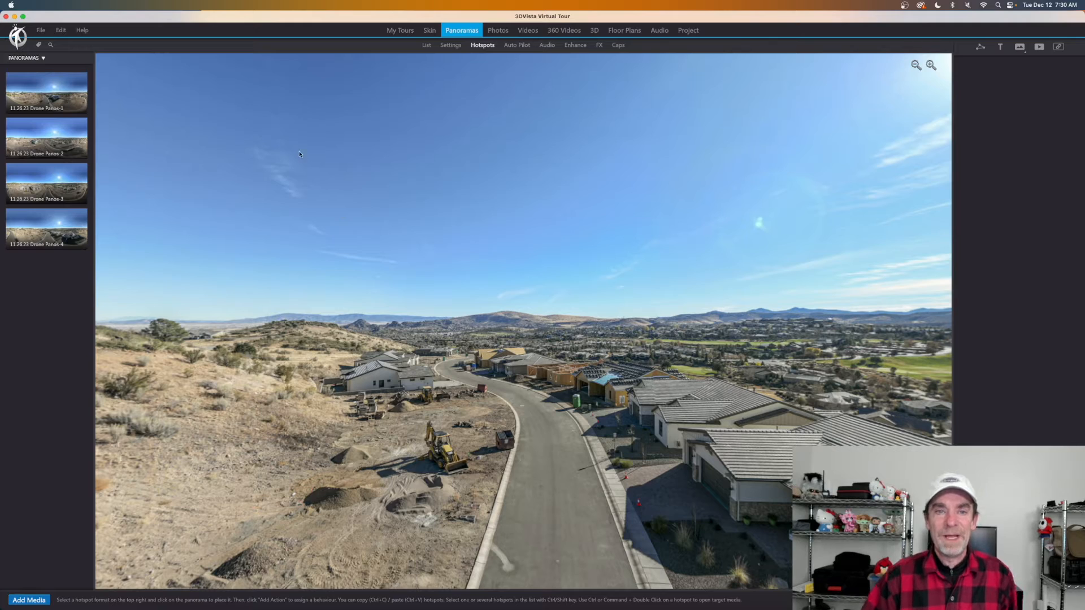
On Drone Panos-1, face the houses below and drop Drone Panos-2 onto the view as a link.
left_click(46, 92)
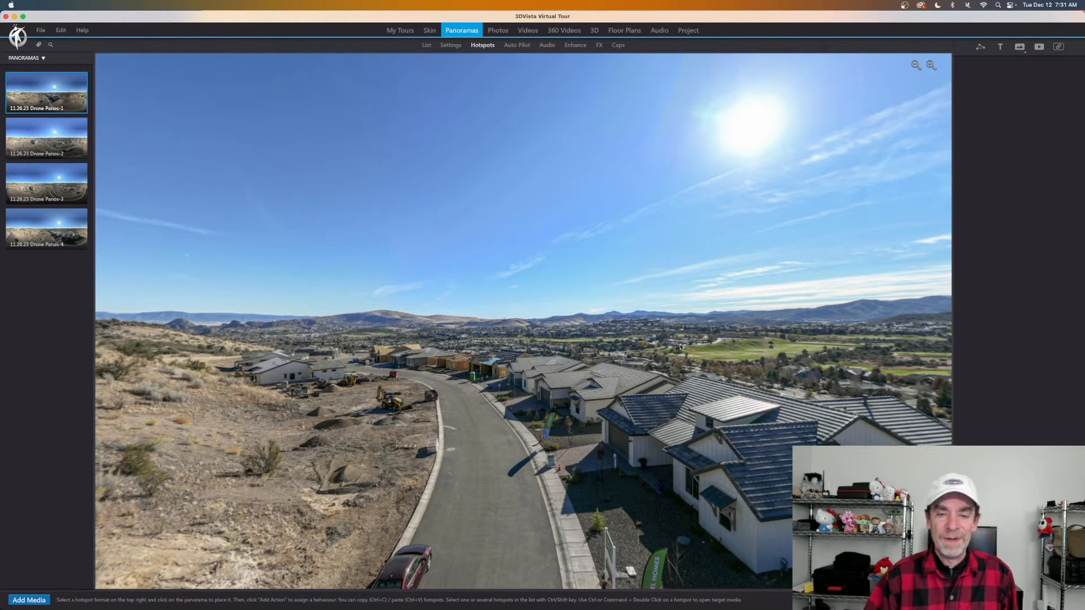
left_click_drag(681, 345, 619, 380)
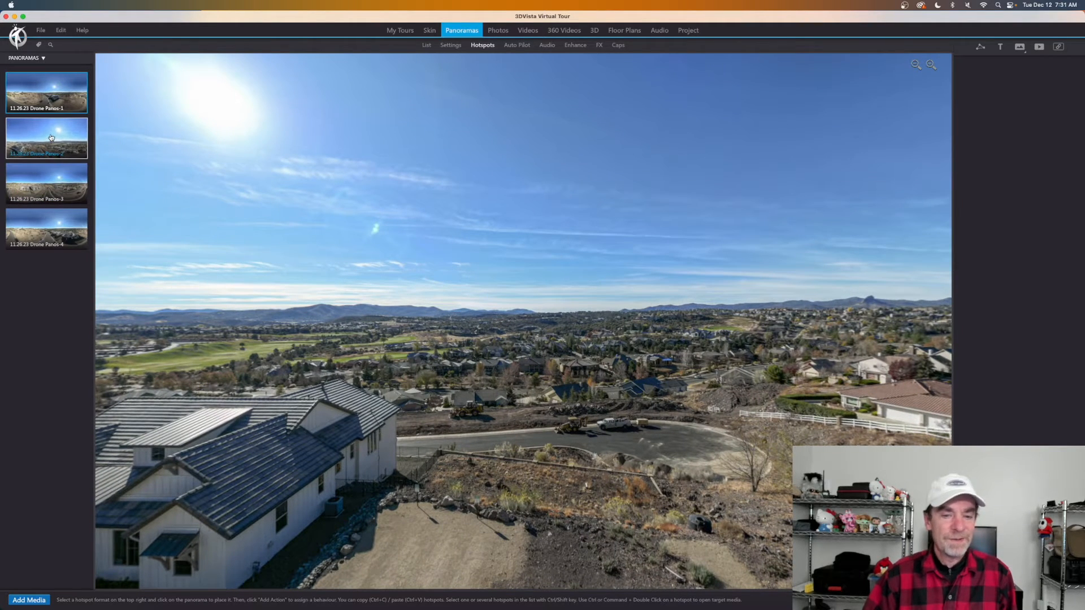
left_click_drag(52, 138, 573, 357)
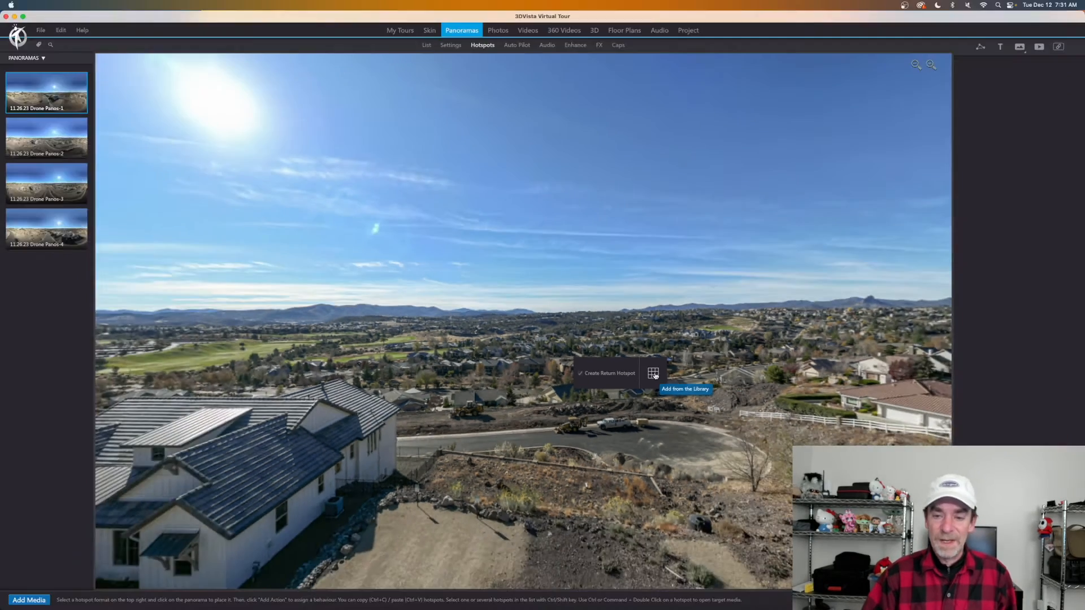
Choose the Arrow Blue library image for the Drone Panos-2 link hotspot.
left_click(660, 377)
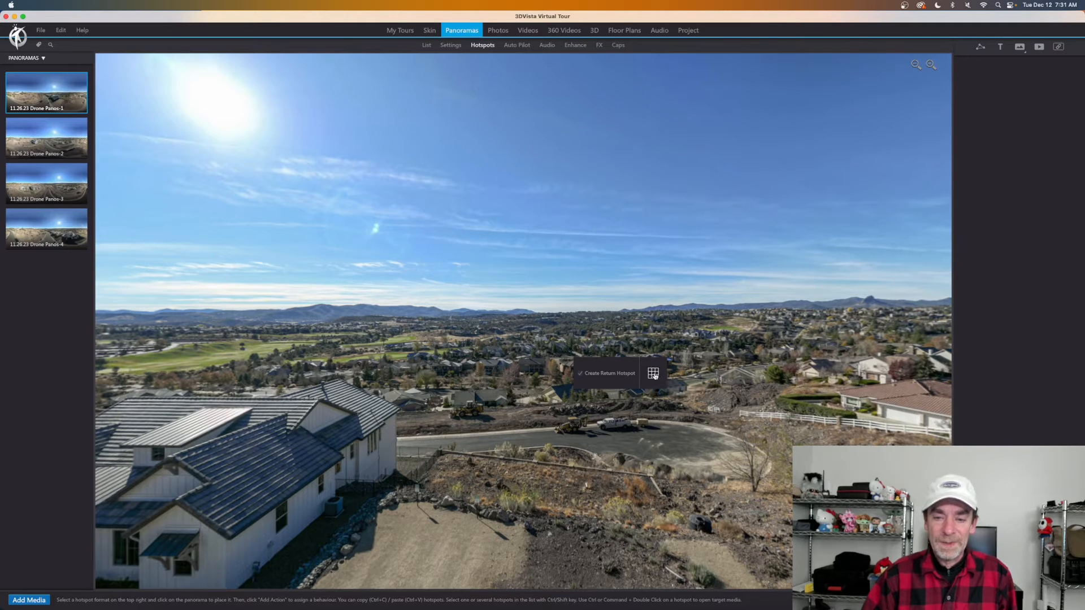
scroll(644, 327, "down", 3)
scroll(644, 328, "down", 5)
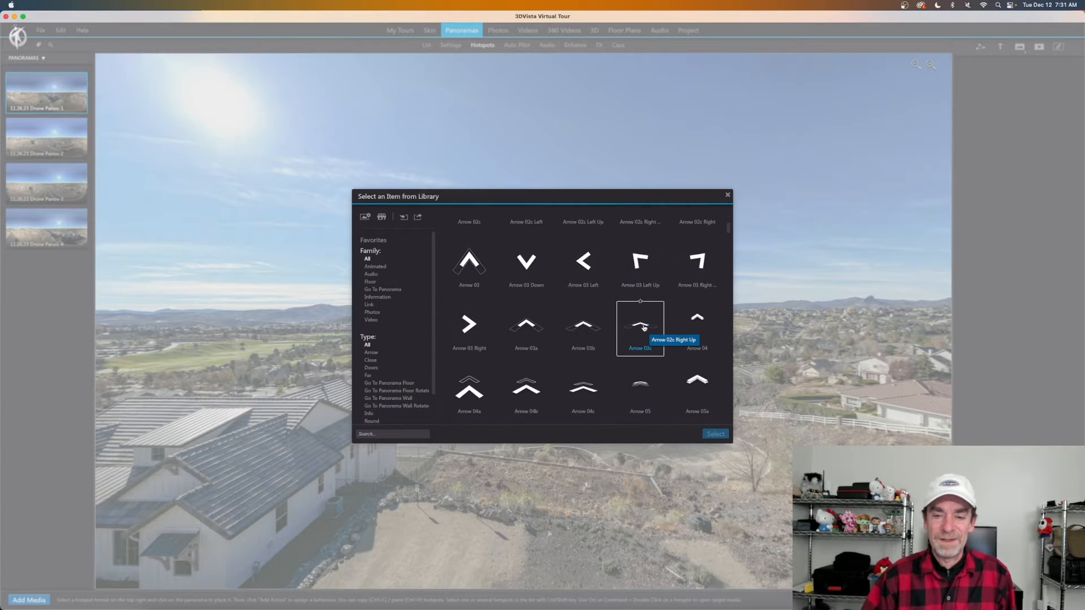
scroll(644, 327, "down", 4)
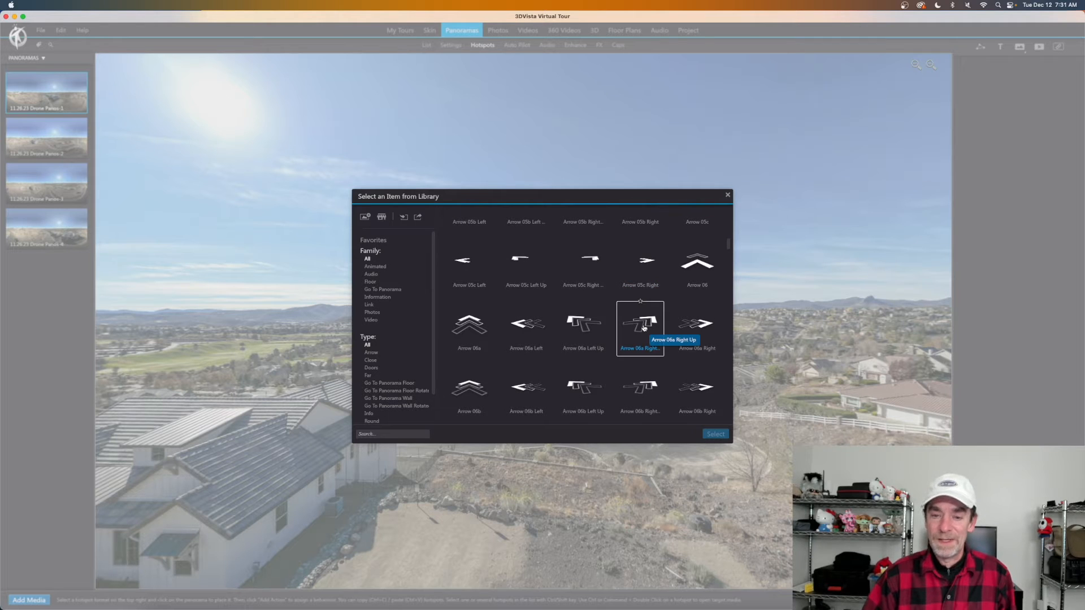
scroll(643, 328, "down", 1)
scroll(644, 328, "down", 6)
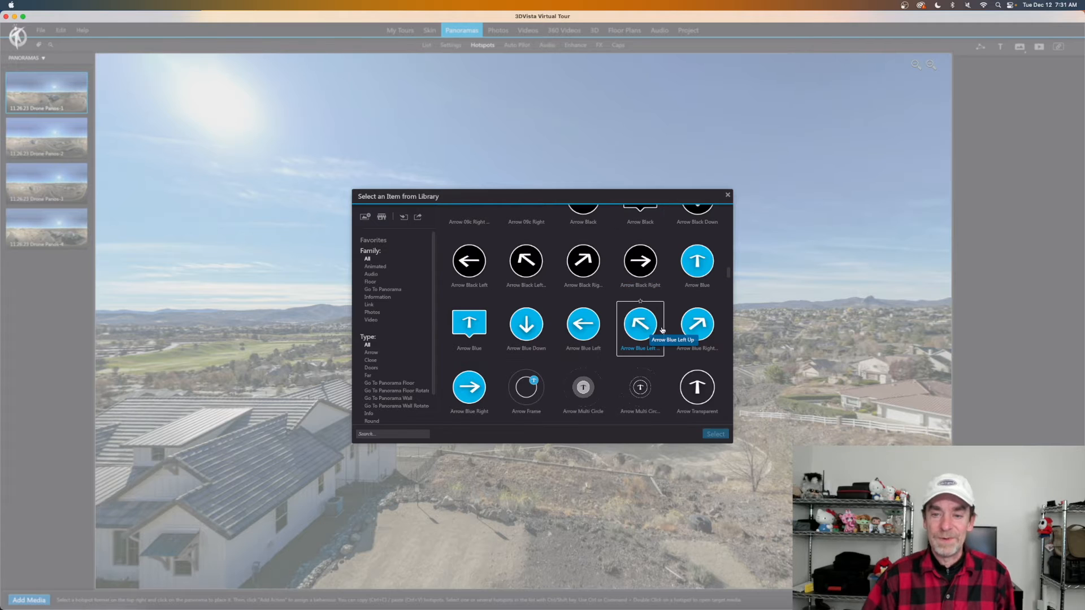
left_click(694, 267)
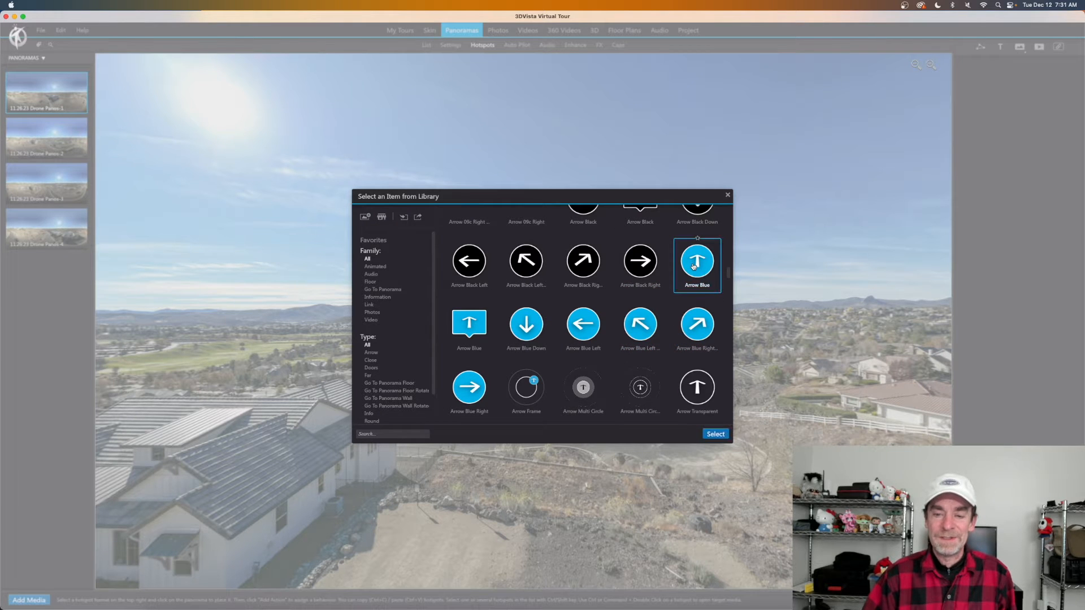
left_click(716, 434)
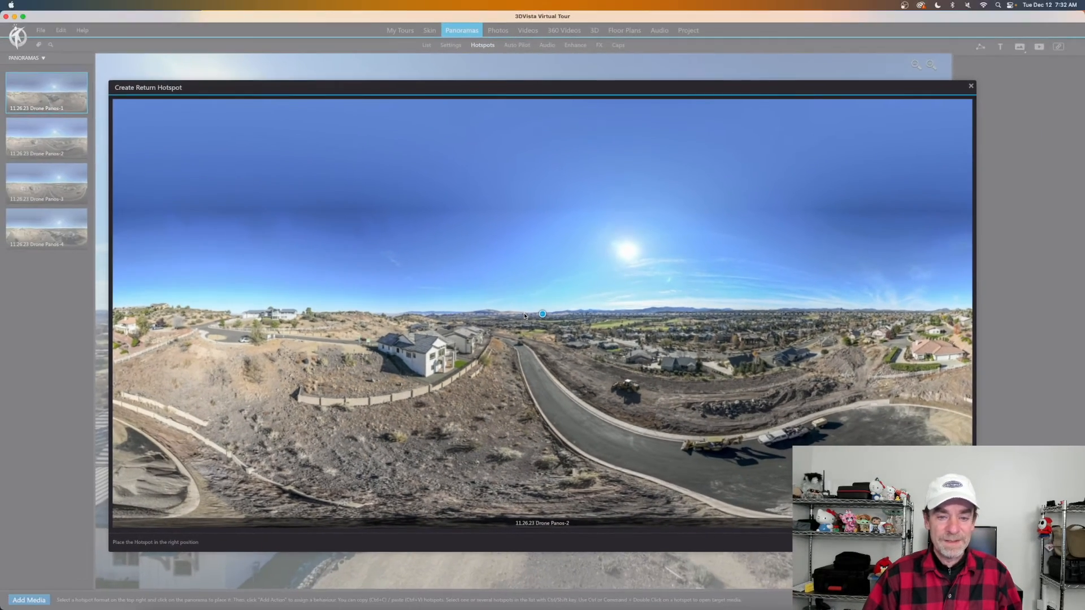
Shift the return hotspot left along the horizon in Drone Panos-2 and confirm it.
left_click_drag(536, 317, 338, 316)
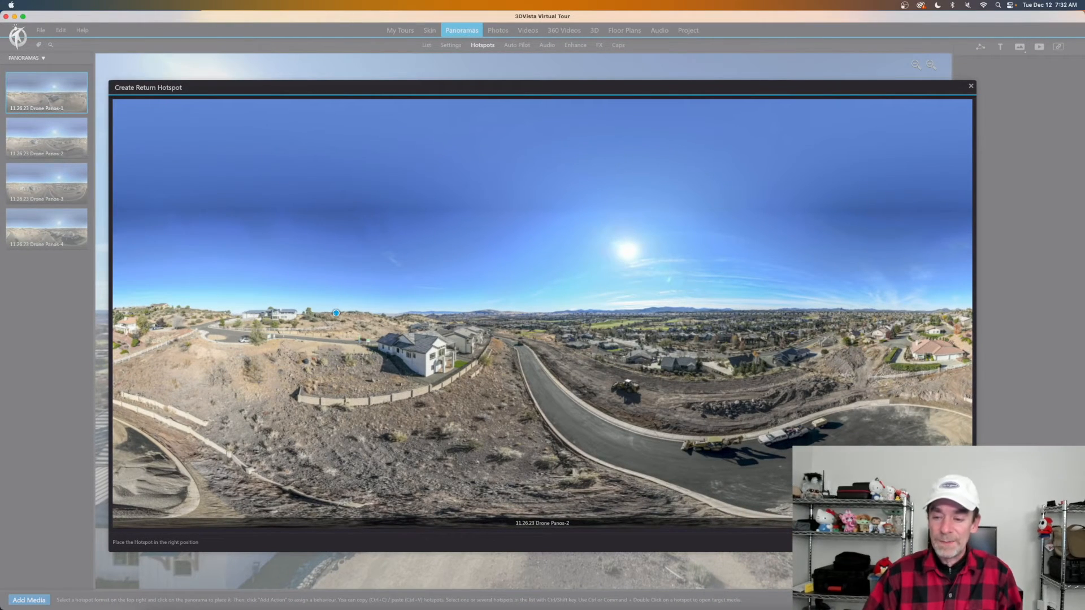
left_click(942, 542)
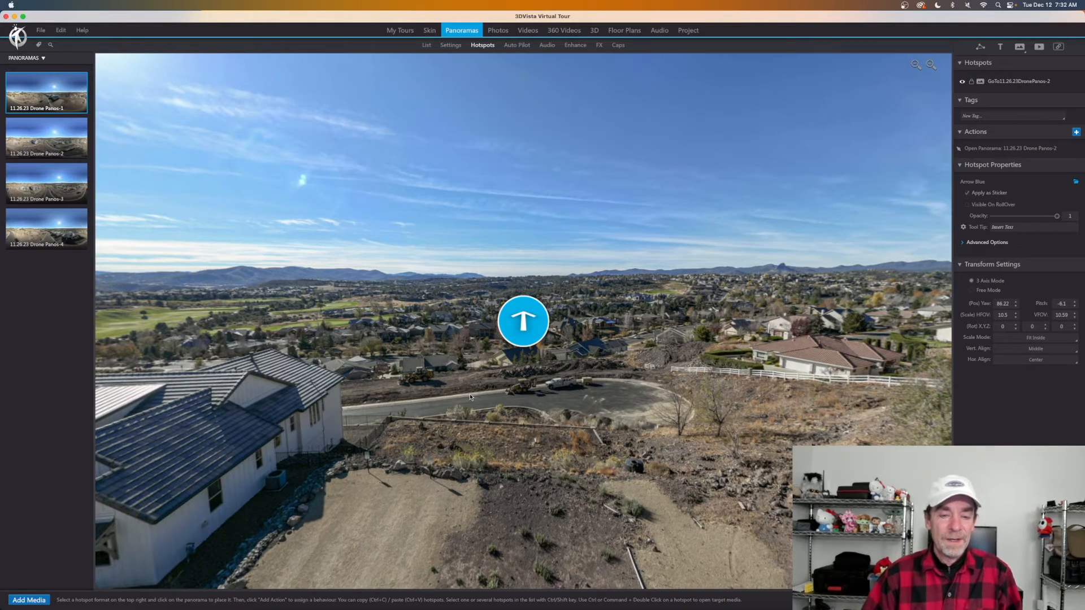
Check the new arrow hotspot toward the street in Panos-1, then switch to 11.26.23 Drone Panos-2.
left_click_drag(444, 390, 574, 299)
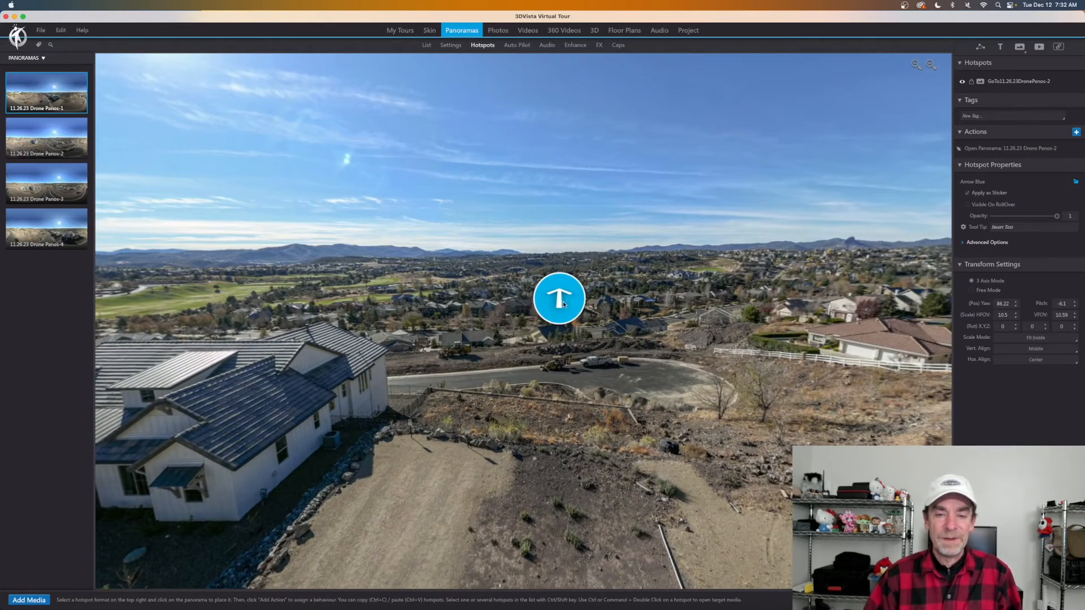
left_click(561, 300)
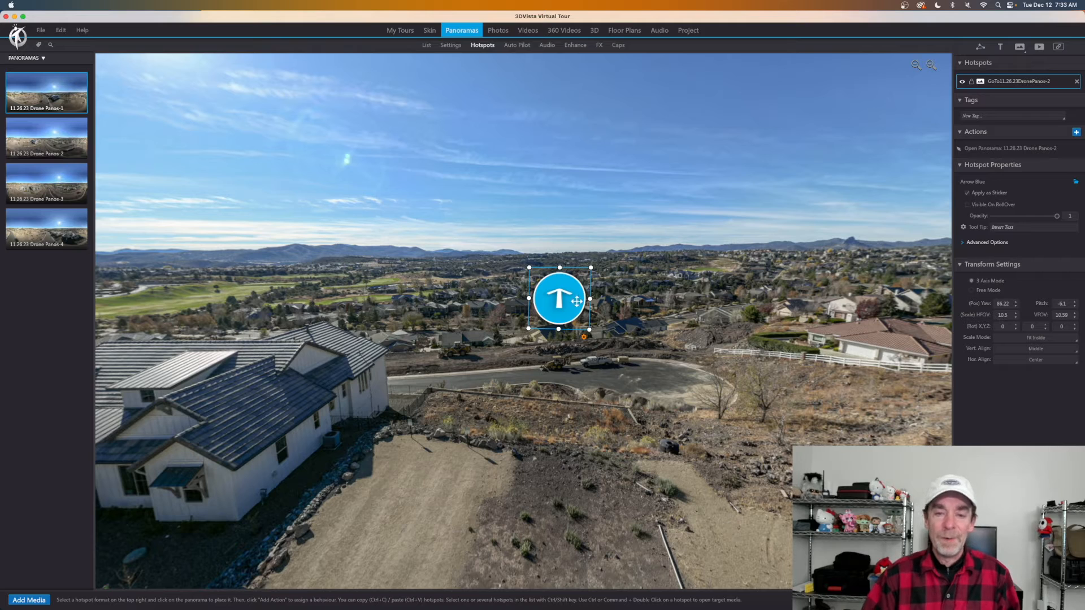
left_click(56, 140)
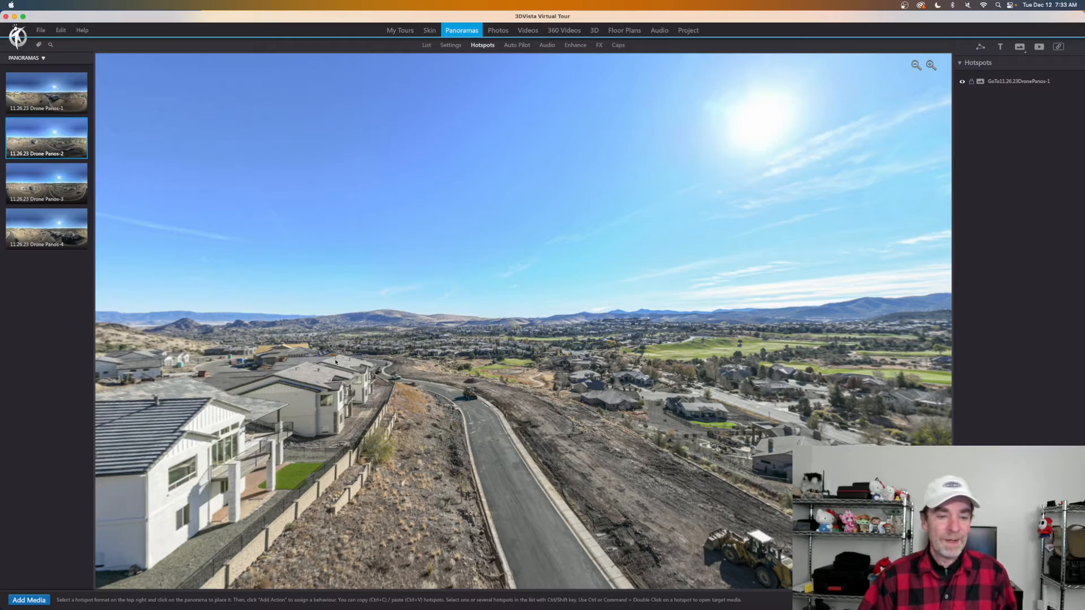
Lower the Drone Panos-2 arrow back to Panos-1 onto the road by the white house.
left_click_drag(335, 361, 604, 349)
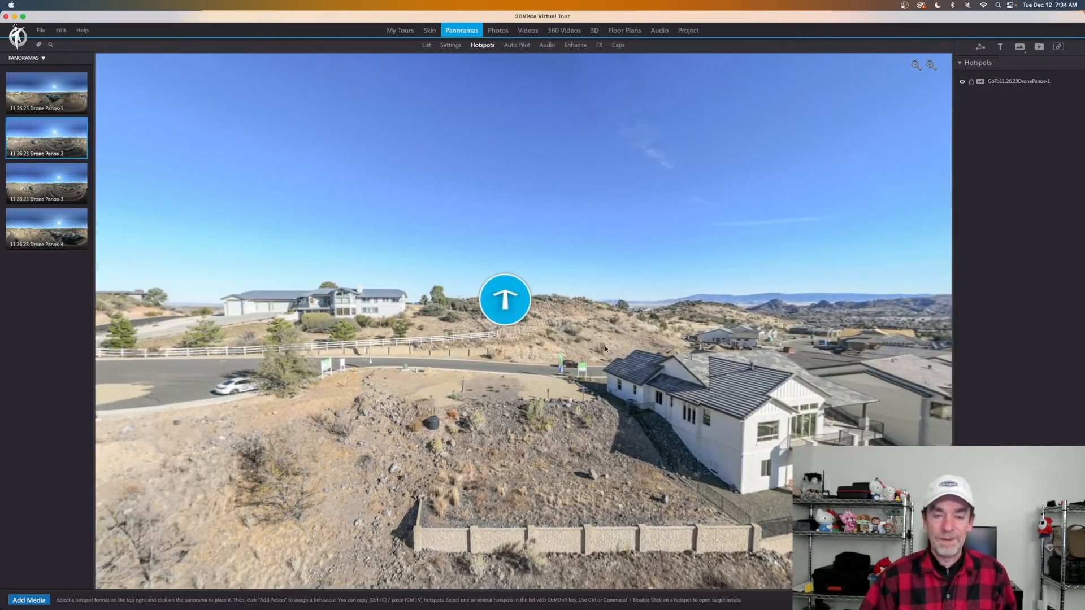
left_click(514, 305)
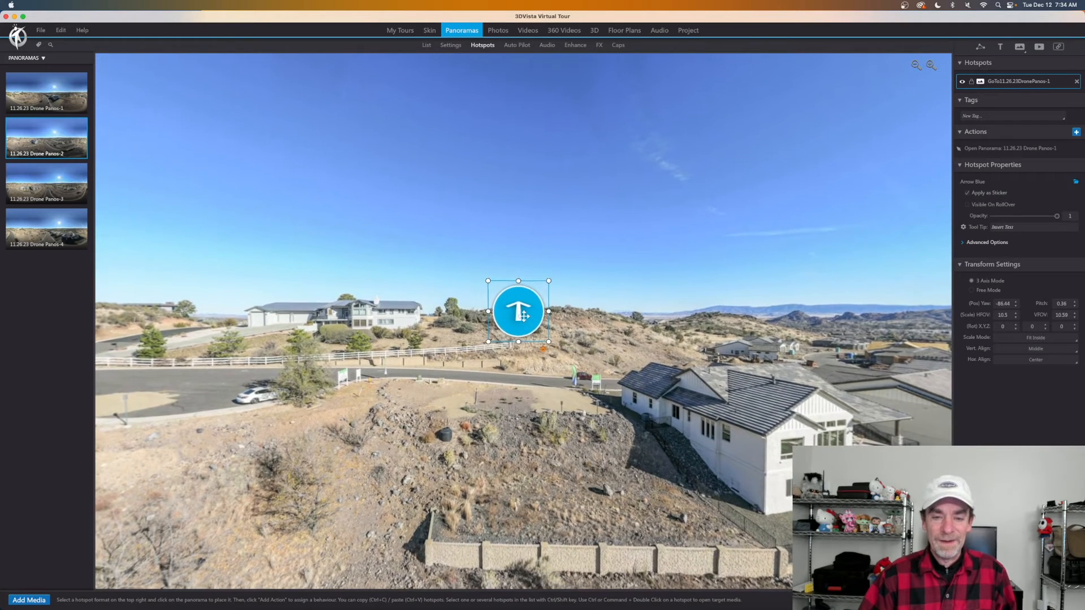
left_click_drag(524, 316, 543, 348)
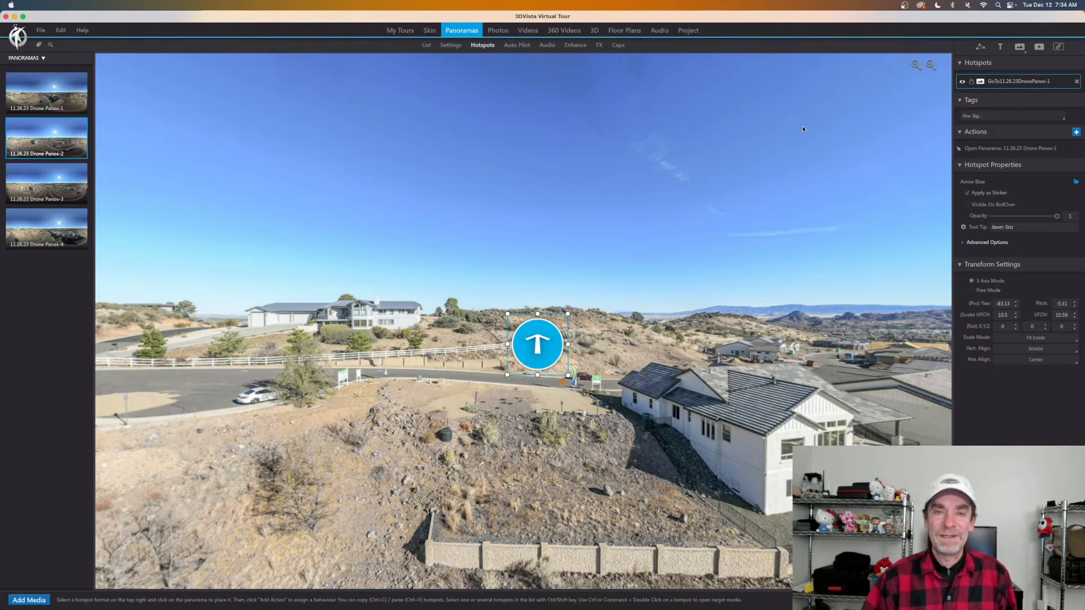
left_click(629, 332)
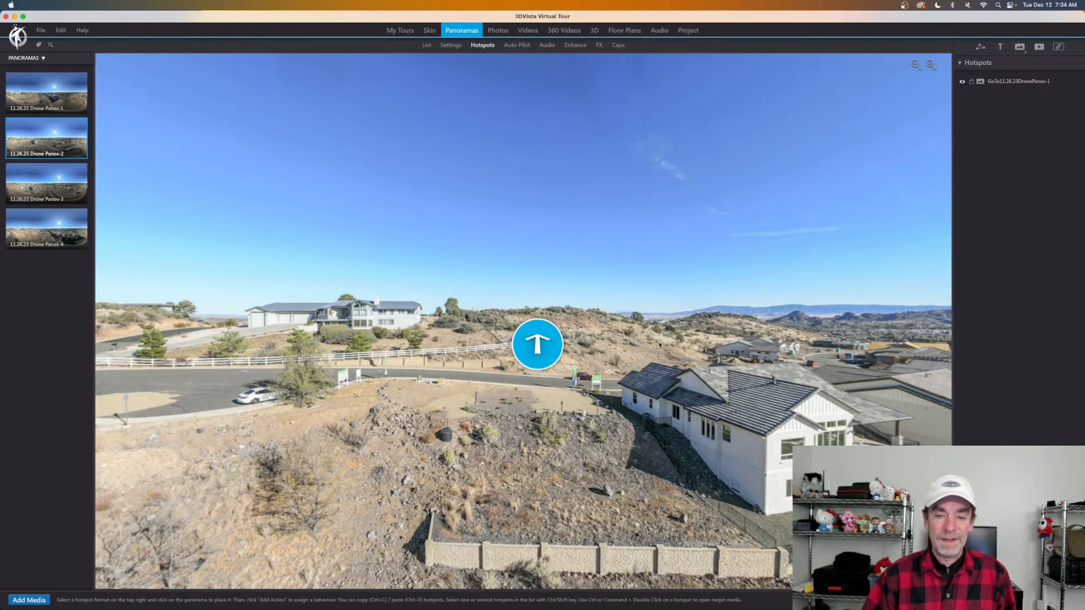
left_click_drag(689, 367, 539, 401)
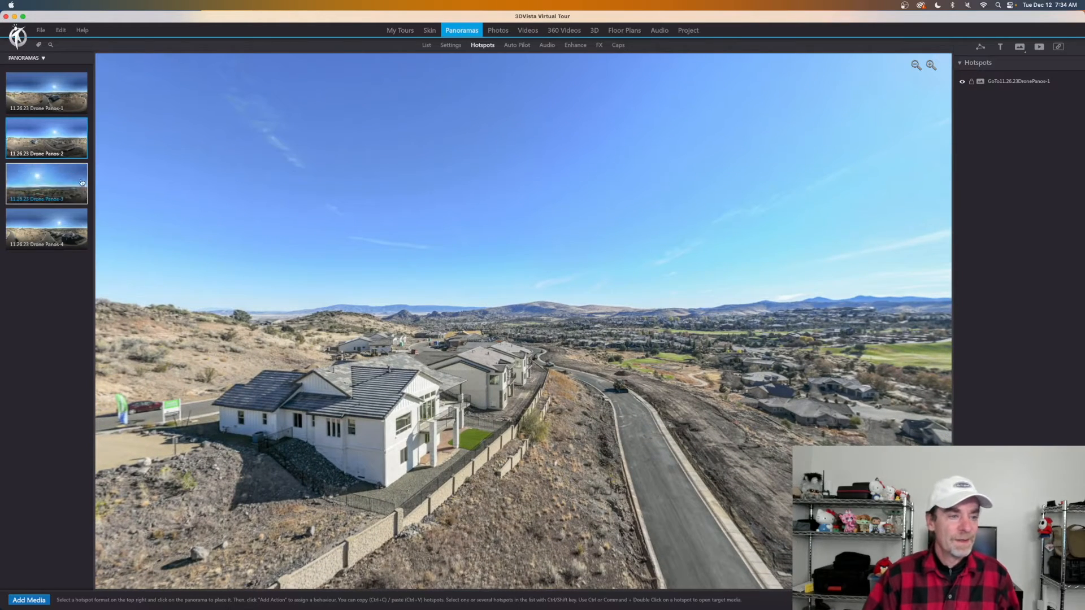
Place a blue arrow on the Drone Panos-2 road linking to Drone Panos-3, with its return arrow.
left_click(42, 178)
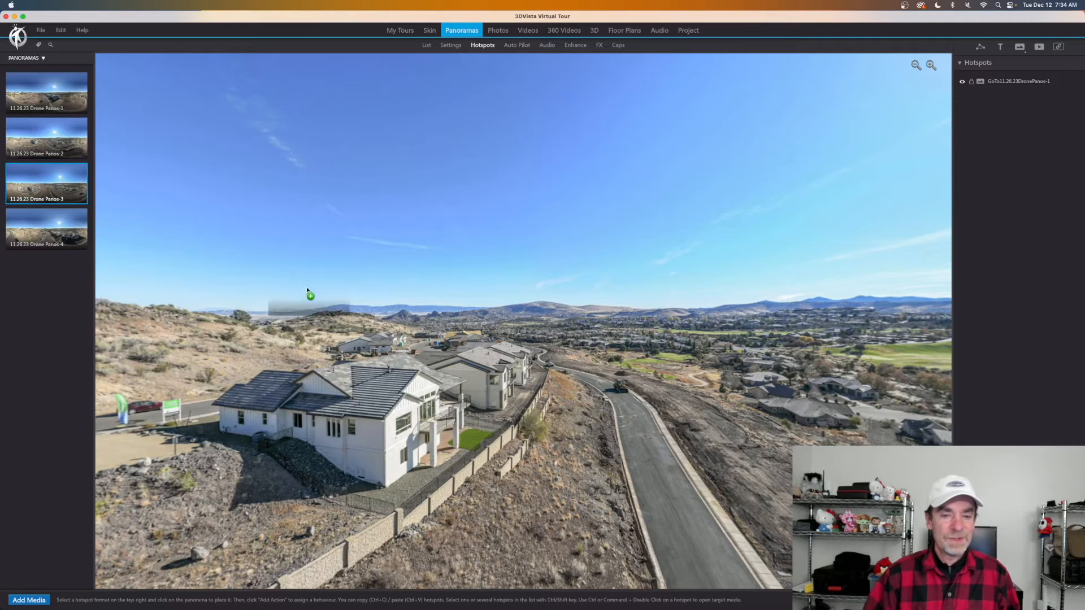
left_click(627, 396)
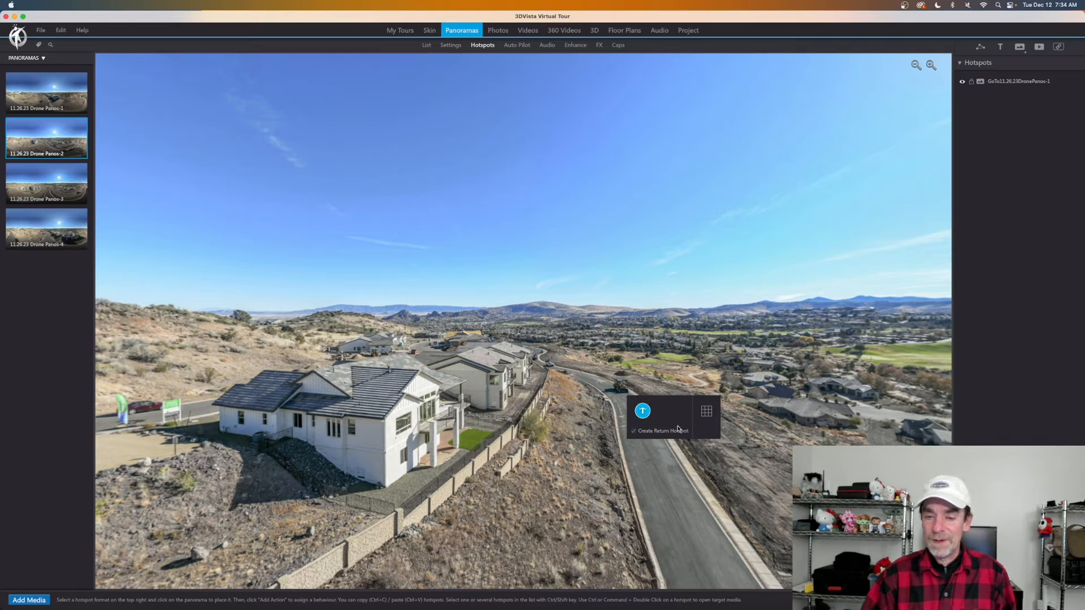
left_click(643, 416)
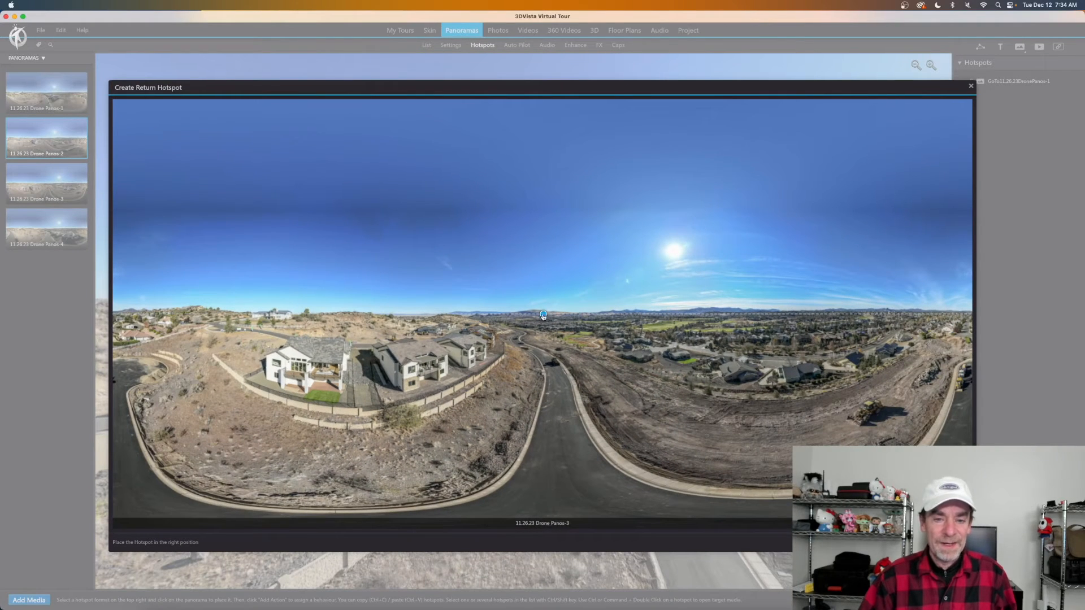
left_click(184, 316)
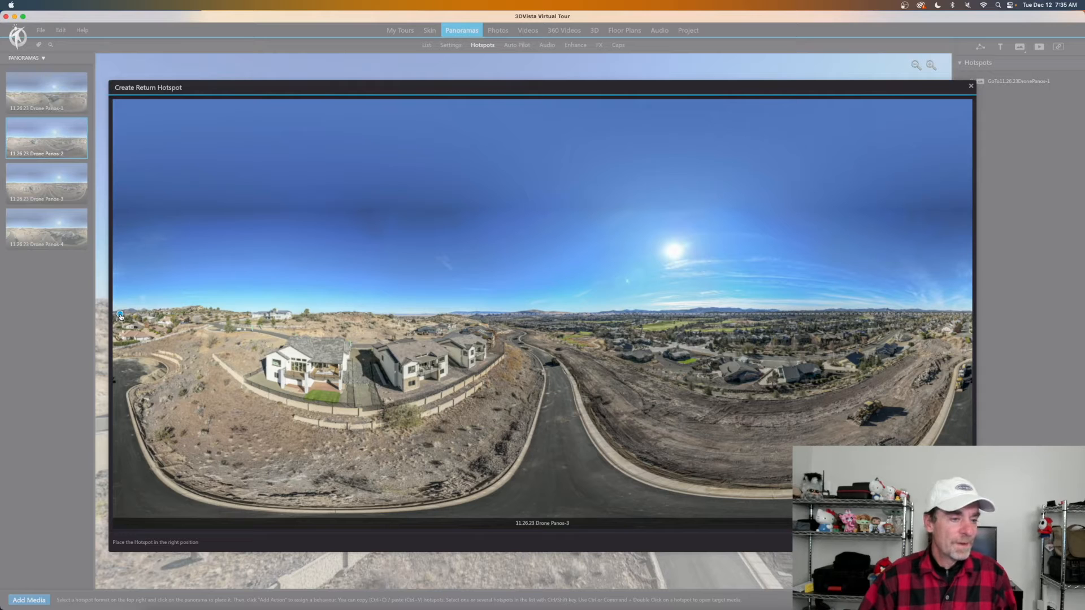
key("Return")
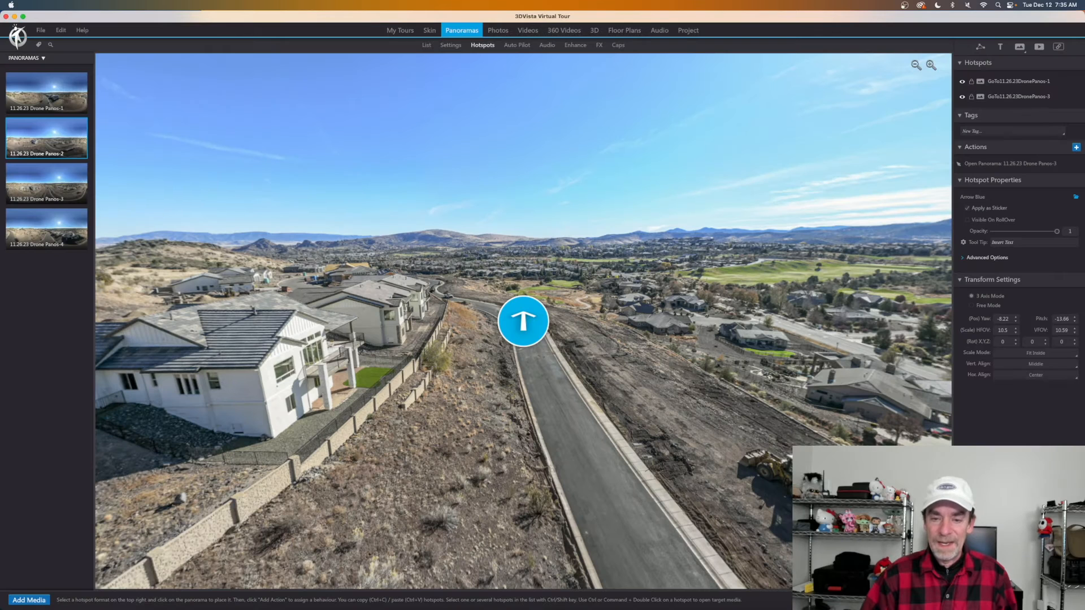
Nudge the Panos-3 arrow lower, then open Drone Panos-3 and inspect its return arrow.
left_click_drag(513, 318, 533, 338)
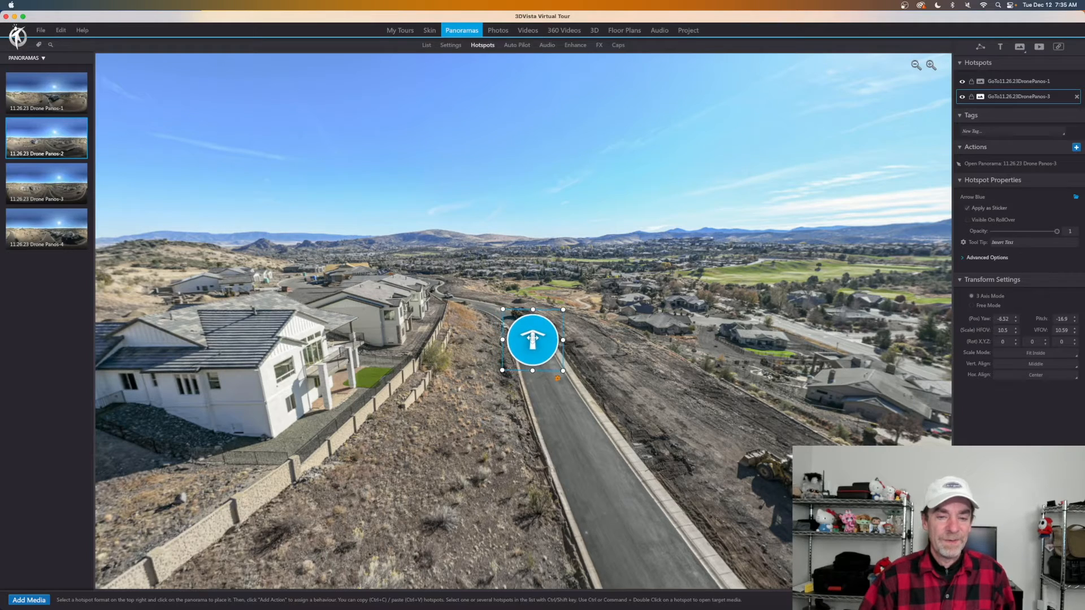
left_click(55, 173)
left_click_drag(297, 296, 590, 313)
left_click_drag(362, 316, 565, 366)
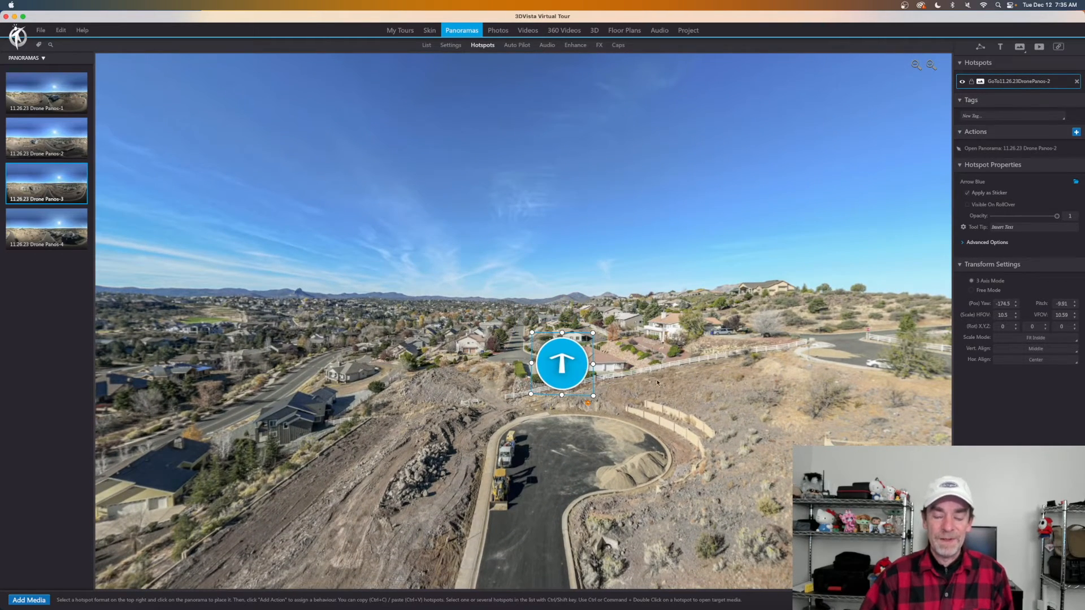
left_click_drag(663, 387, 263, 256)
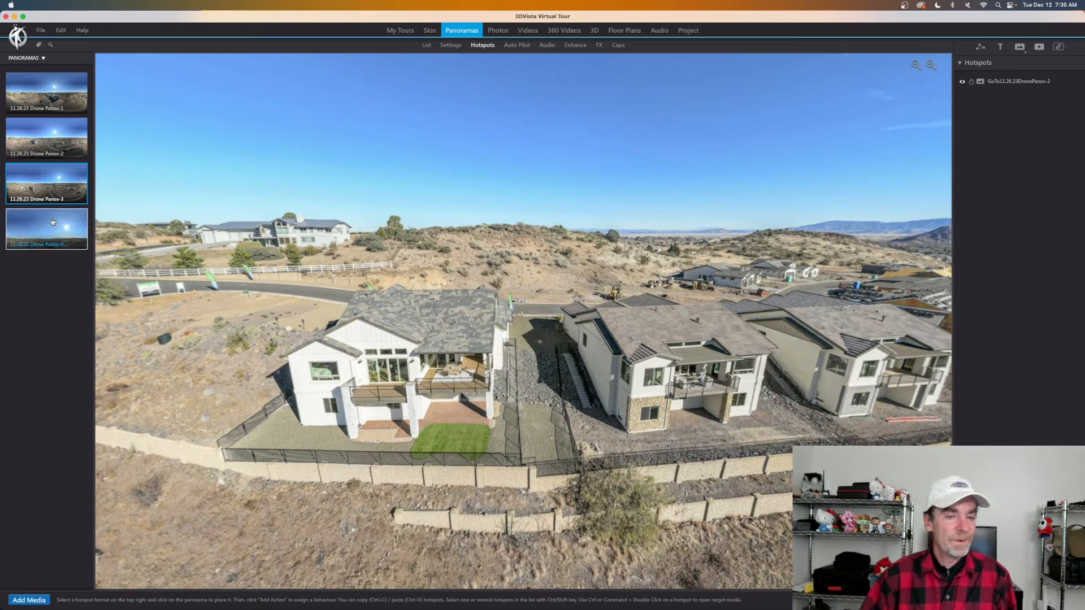
Place a blue arrow between the houses in Drone Panos-3 linking to Drone Panos-4, with a return arrow.
left_click_drag(46, 229, 542, 317)
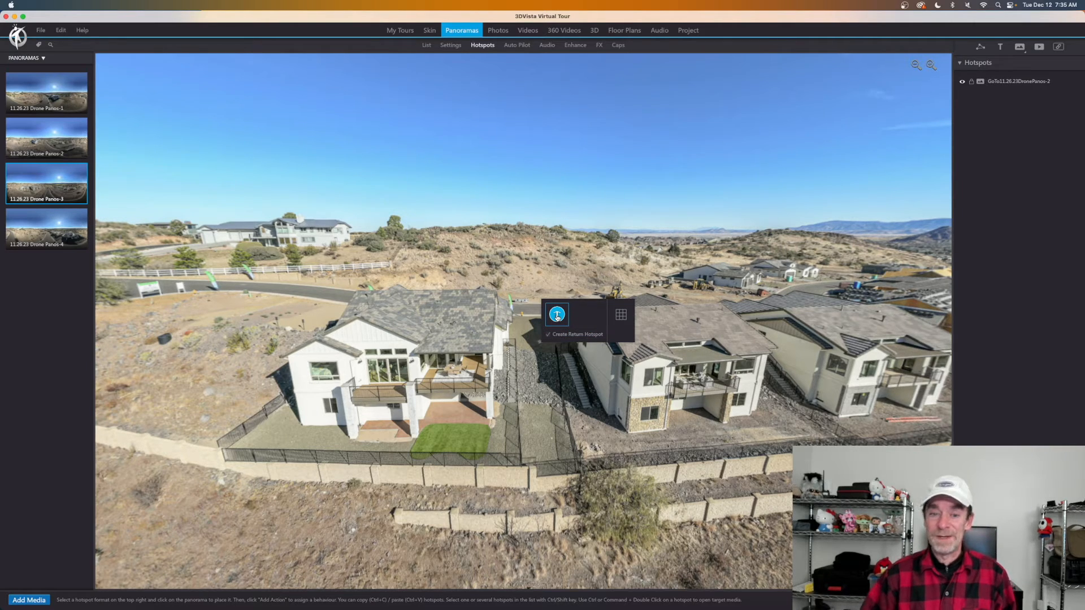
left_click(557, 315)
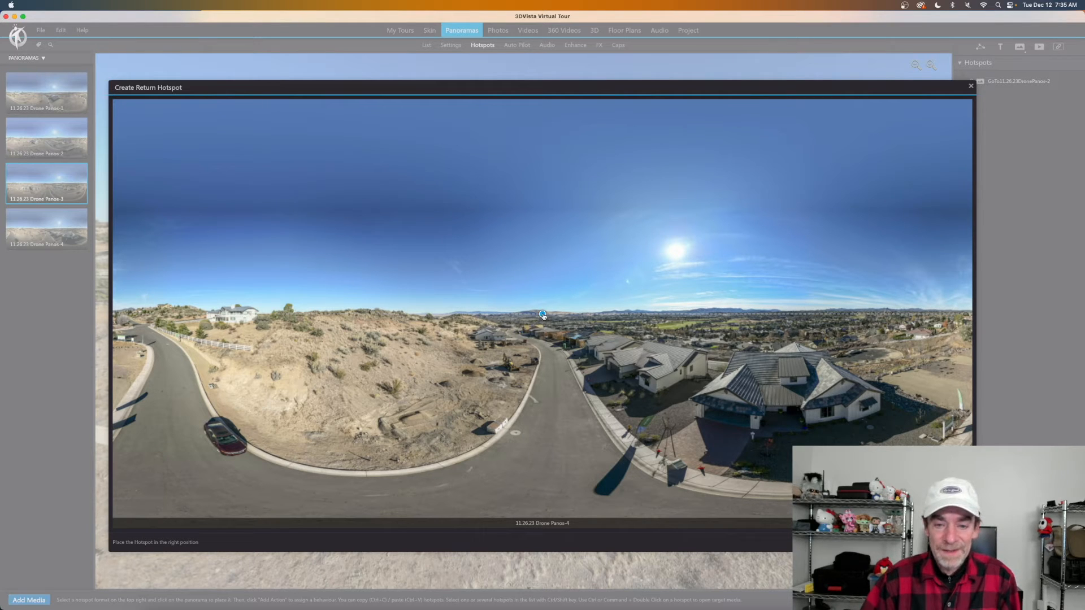
left_click_drag(543, 315, 662, 316)
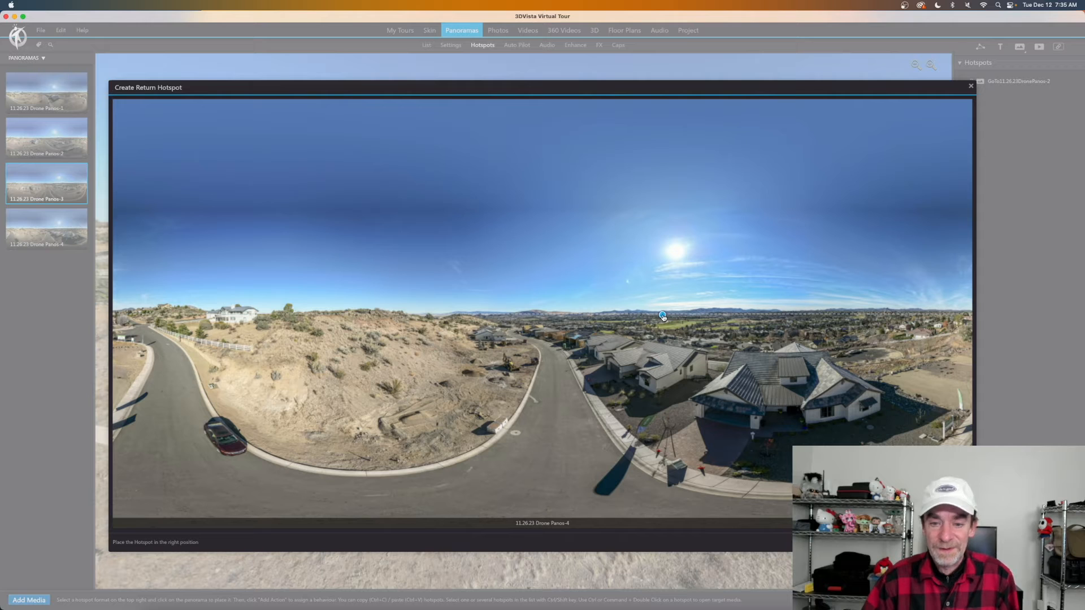
mouse_move(592, 353)
left_mouse_down()
mouse_move(448, 334)
mouse_move(571, 316)
mouse_move(725, 316)
left_mouse_up()
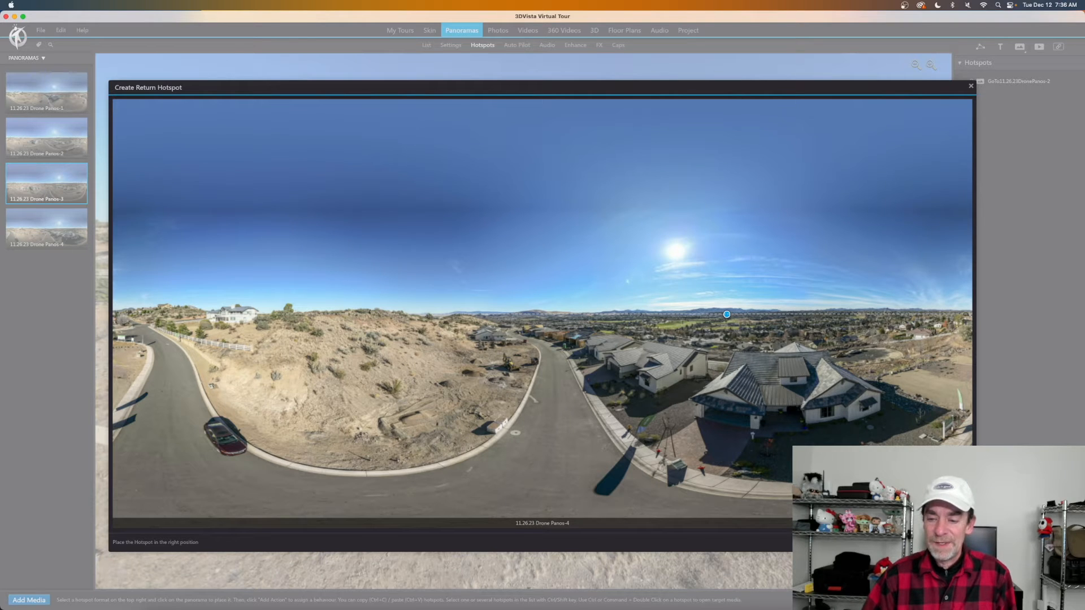
key("Return")
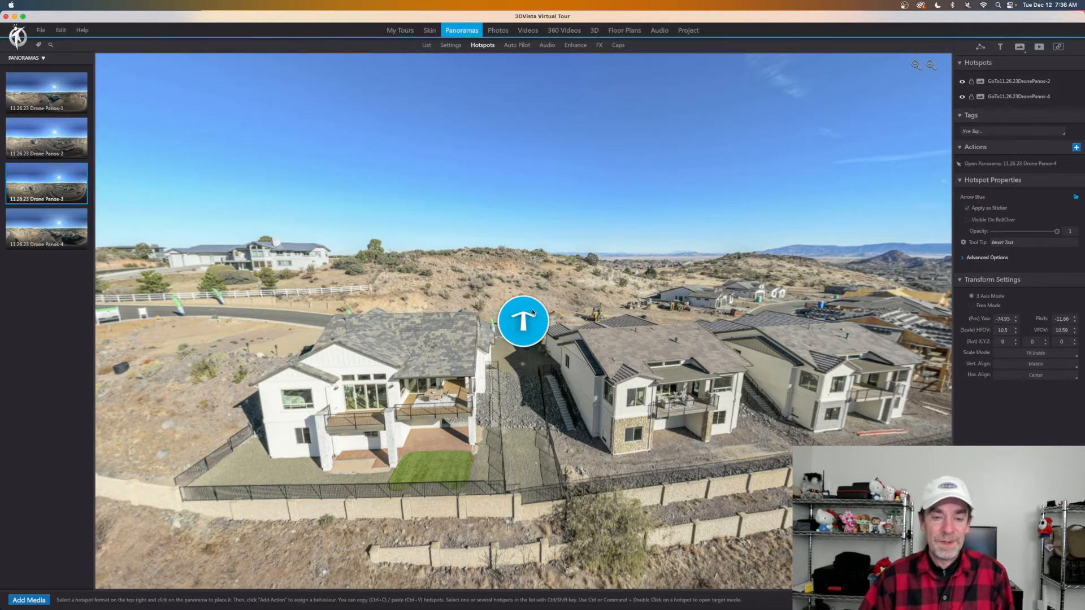
Center the new arrow between the houses, then open Drone Panos-4.
left_click_drag(611, 363, 688, 361)
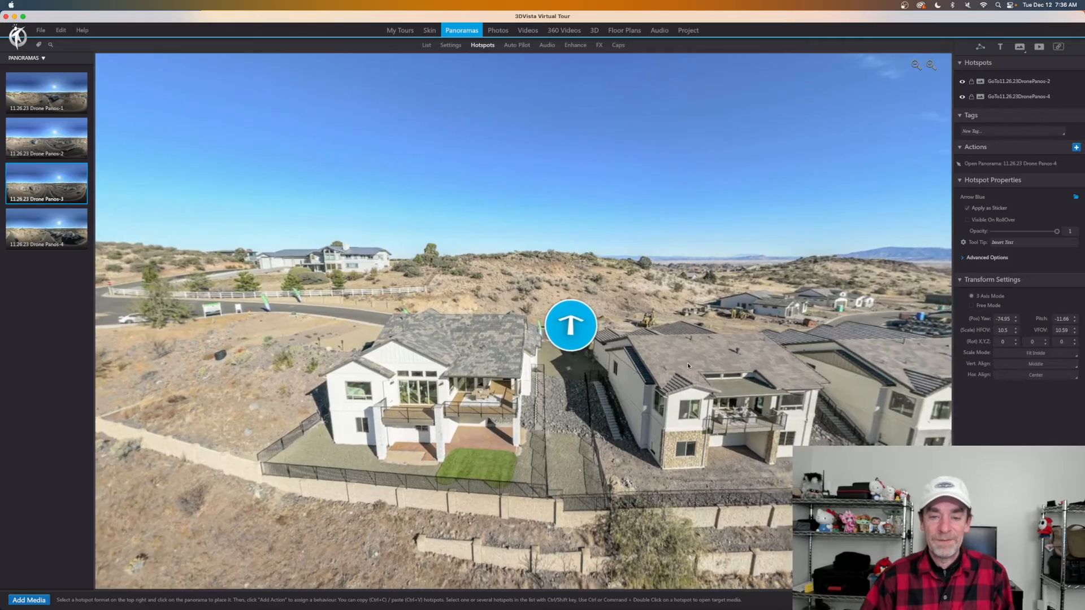
left_click_drag(424, 351, 270, 326)
left_click_drag(593, 350, 138, 384)
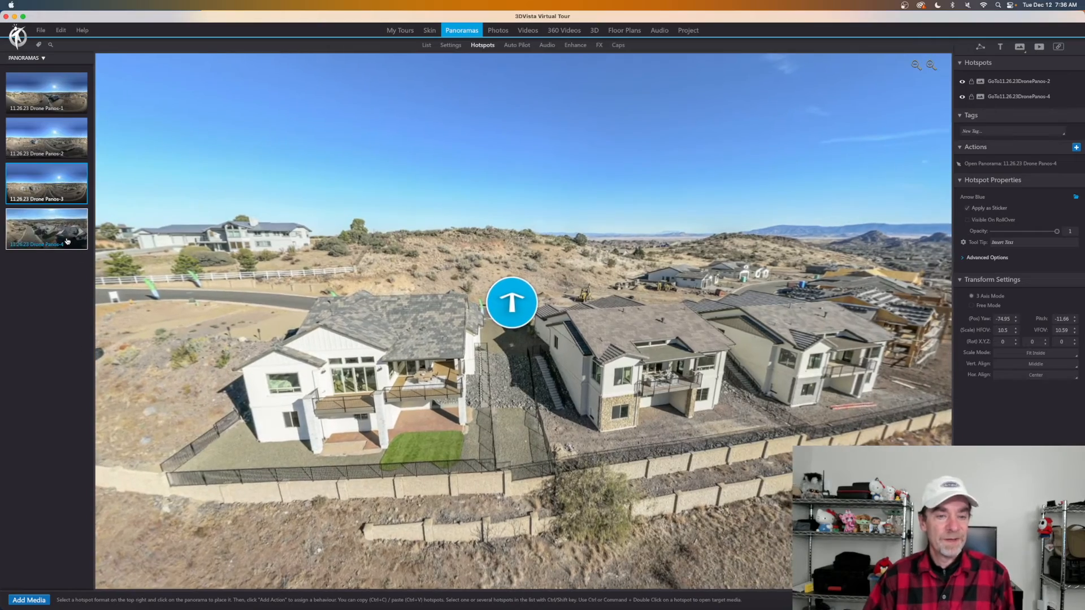
left_click(66, 238)
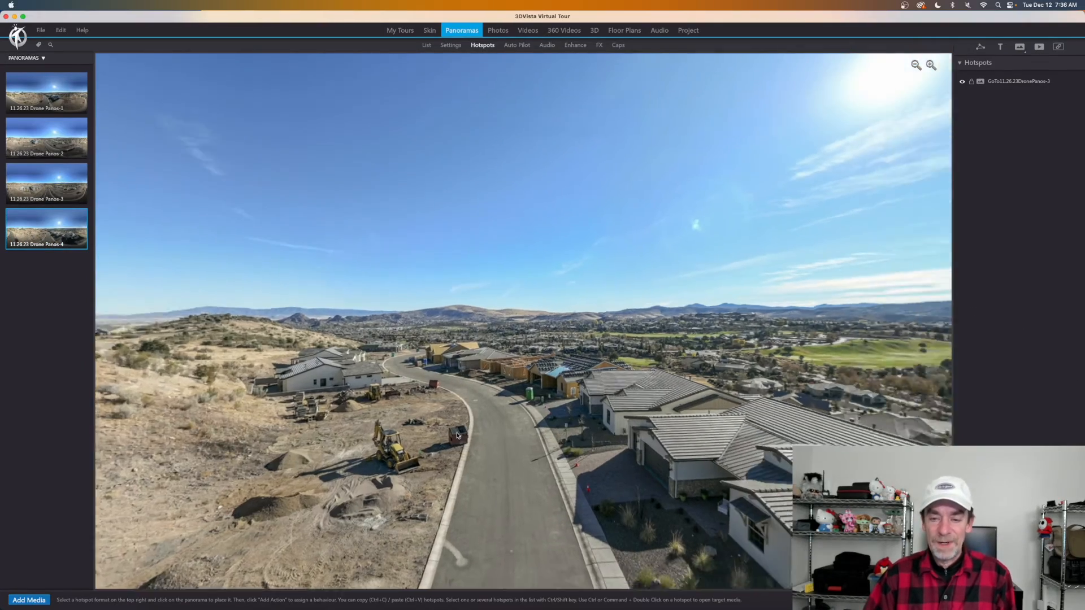
Lower the Panos-3 return arrow in Drone Panos-4 to just above the house roof.
left_click_drag(457, 435, 142, 385)
left_click_drag(771, 451, 578, 406)
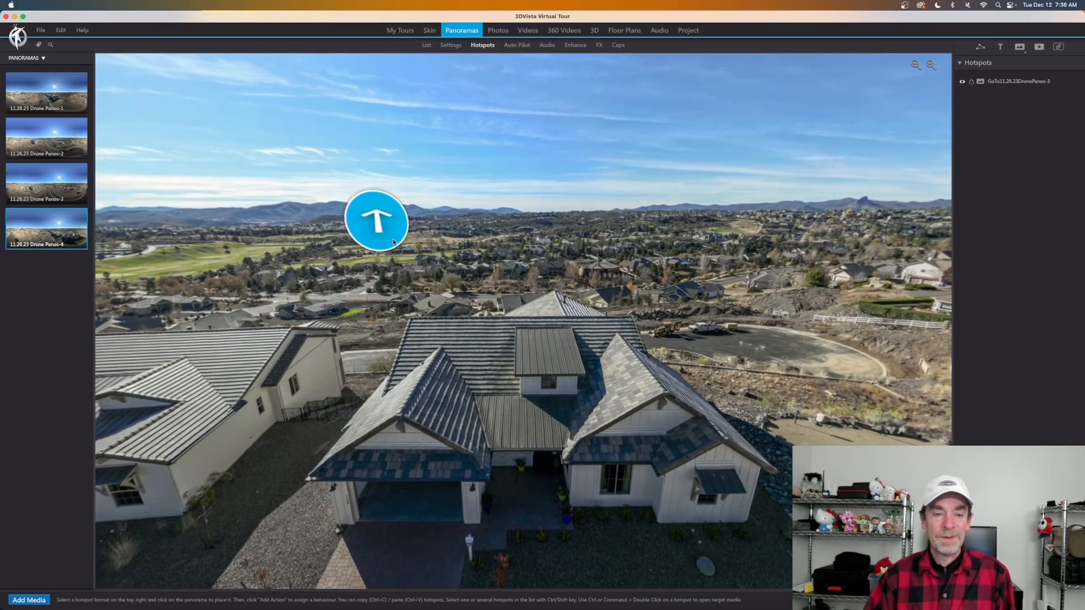
left_click(394, 239)
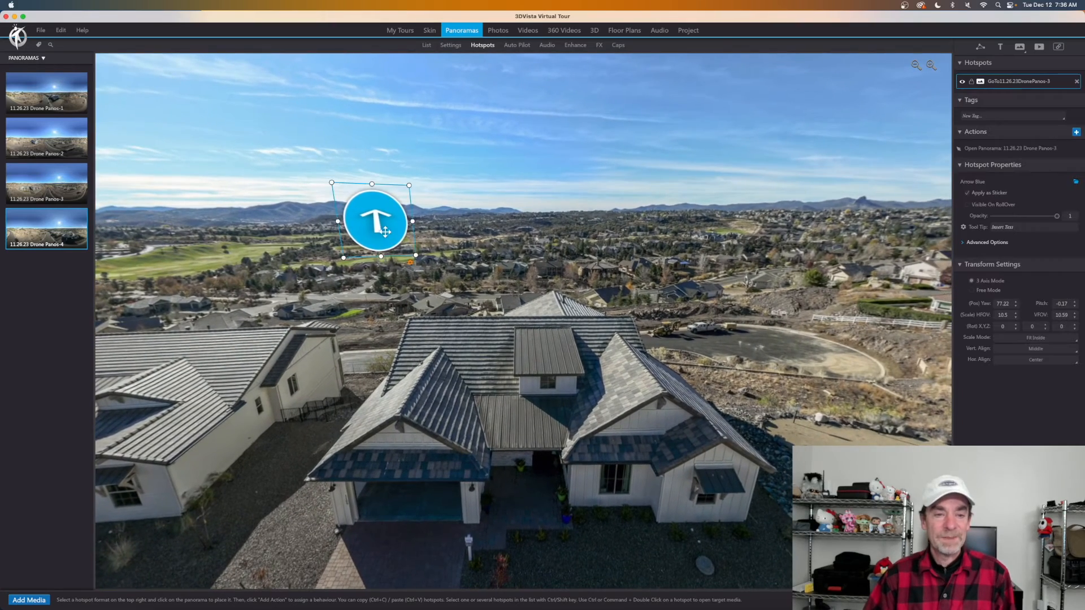
left_click_drag(394, 239, 594, 304)
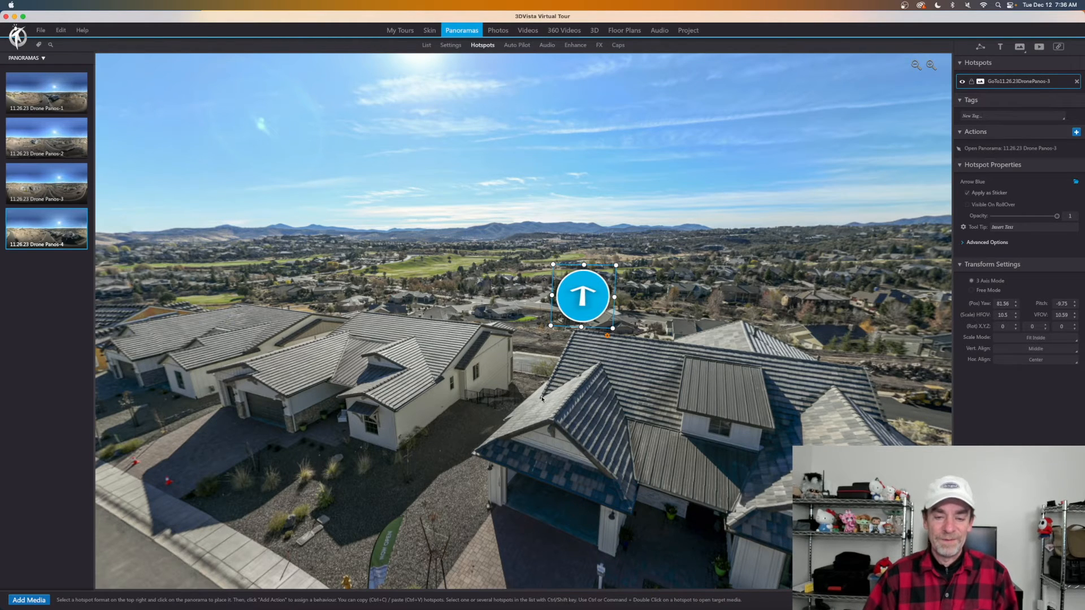
left_click_drag(579, 402, 482, 384)
left_click(55, 99)
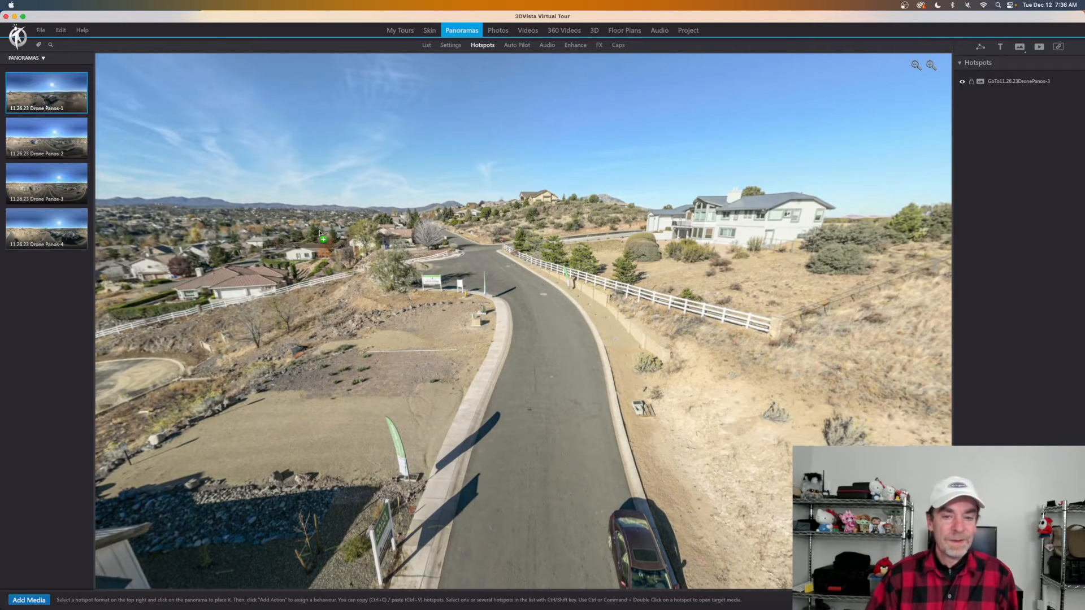
Add a blue arrow on the Drone Panos-4 road to Drone Panos-1 with return hotspot, then open Panos-1.
left_click_drag(558, 336, 559, 335)
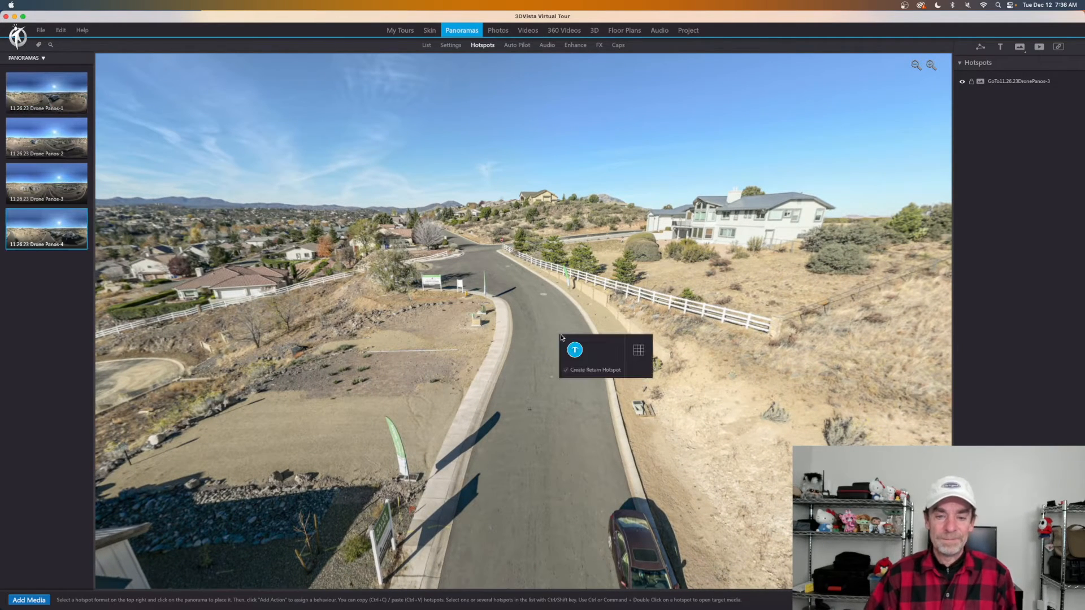
left_click(577, 351)
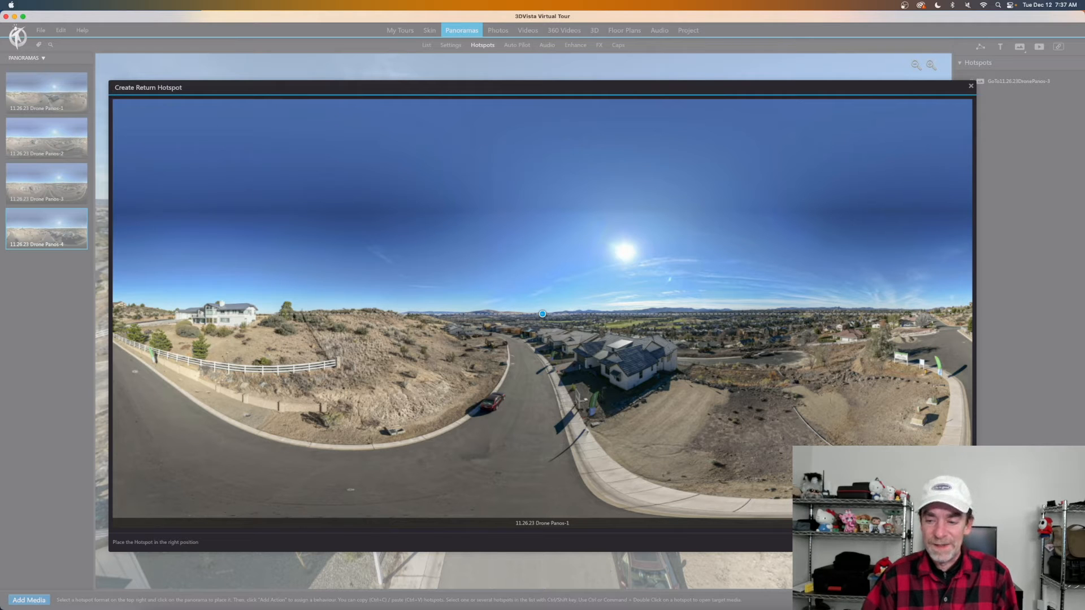
key("Return")
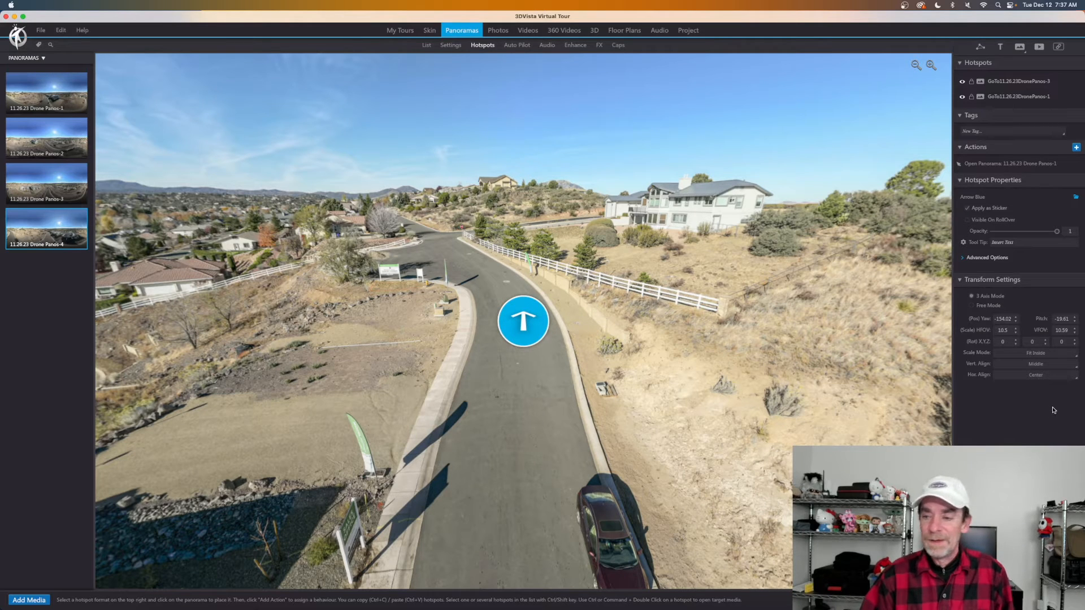
left_click(48, 90)
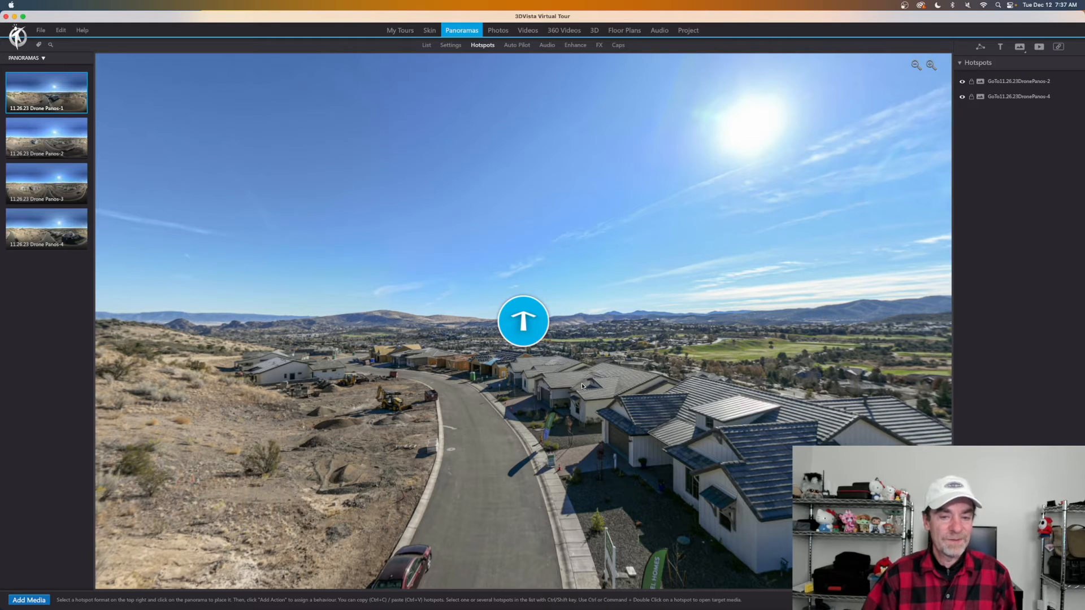
Drag the Drone Panos-4 hotspot down onto the road and launch the tour preview.
left_click(524, 326)
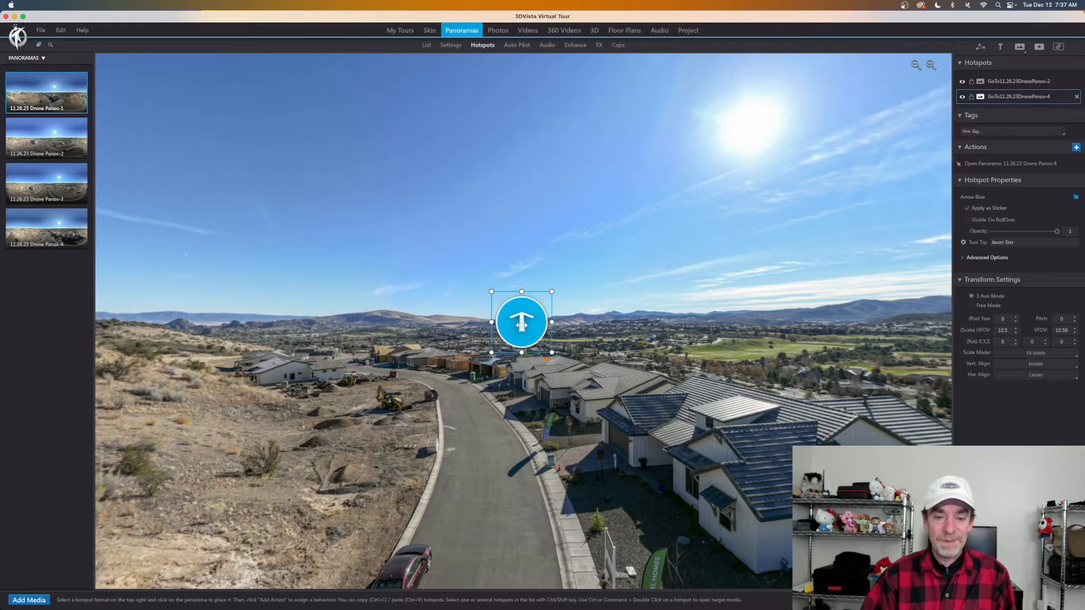
left_click_drag(524, 326, 492, 409)
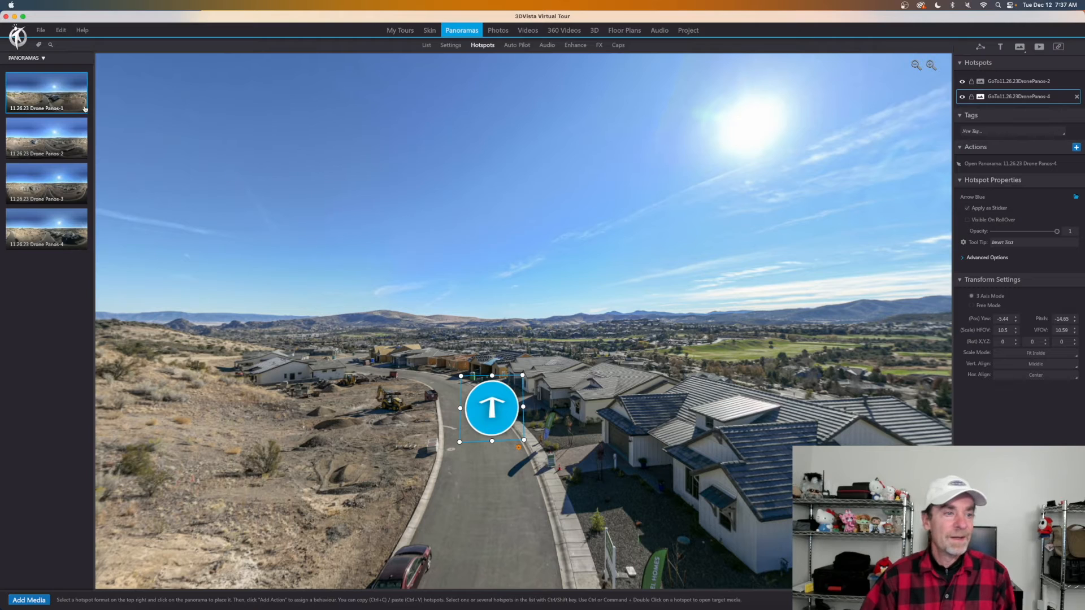
left_click(67, 102)
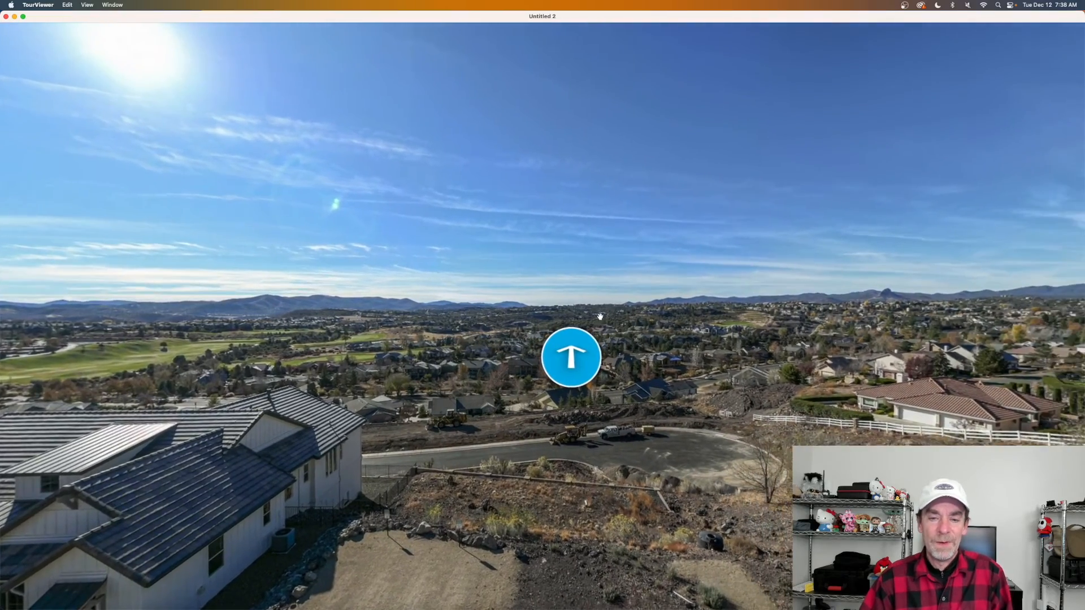
Fly from the starting drone panorama along the road toward the cul-de-sac viewpoints.
left_click_drag(600, 317, 847, 302)
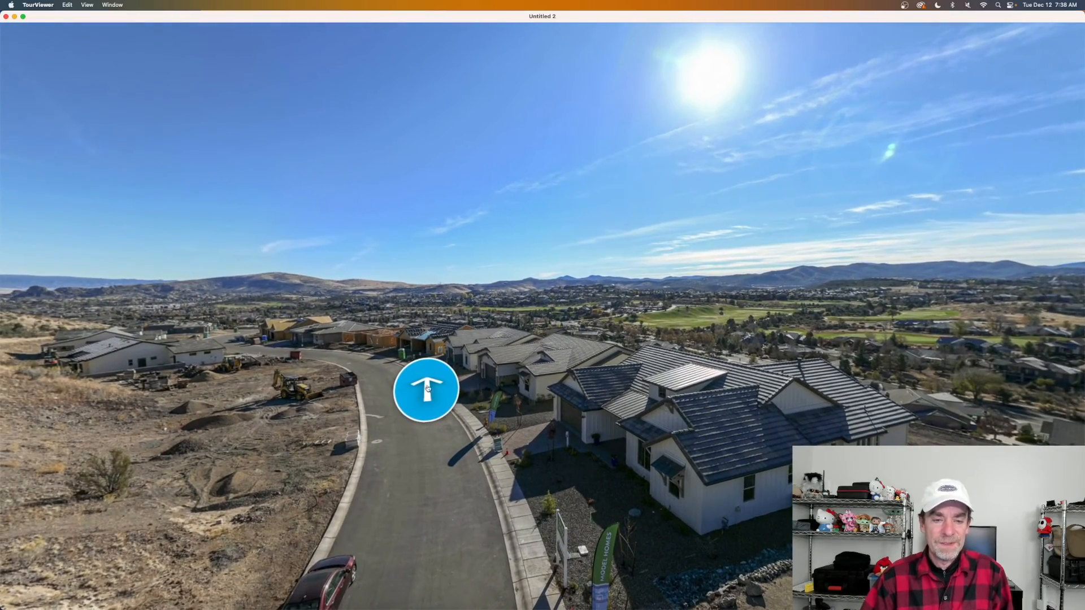
left_click_drag(729, 384, 476, 402)
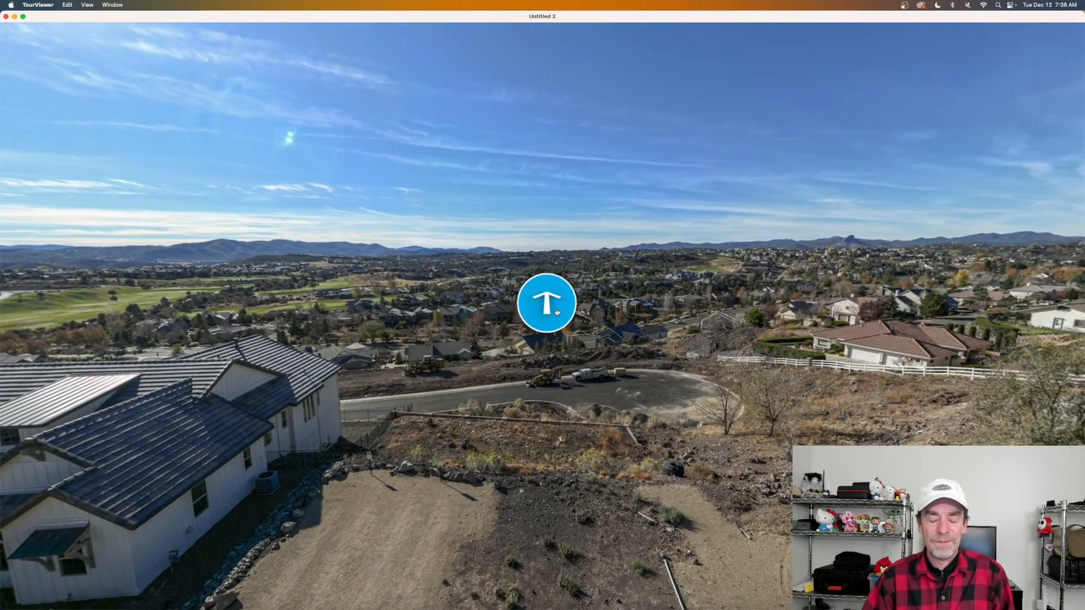
left_click(557, 311)
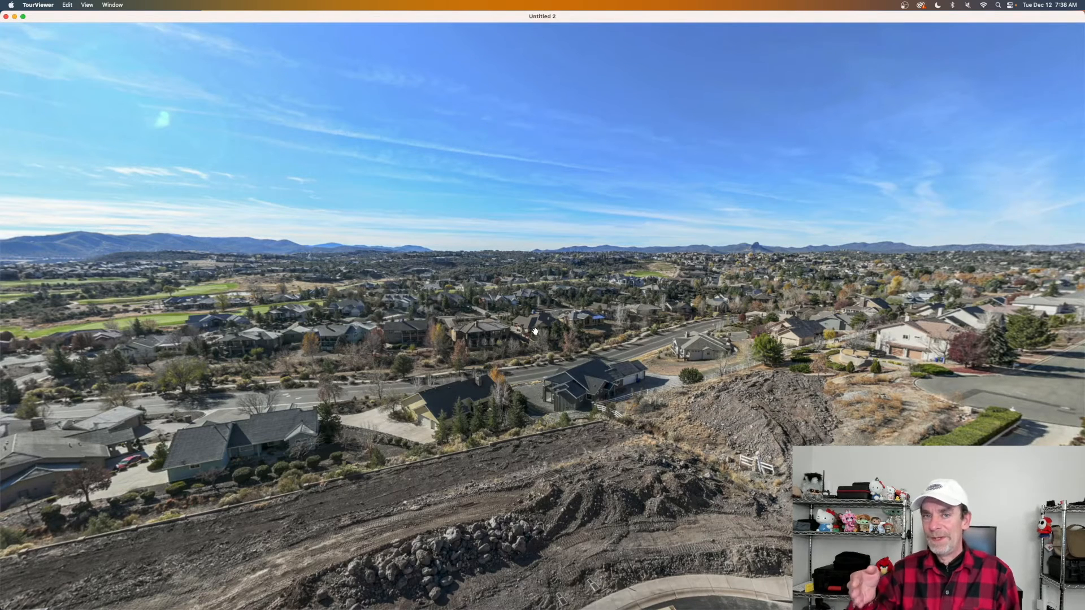
left_click(437, 337)
left_click_drag(451, 346, 603, 454)
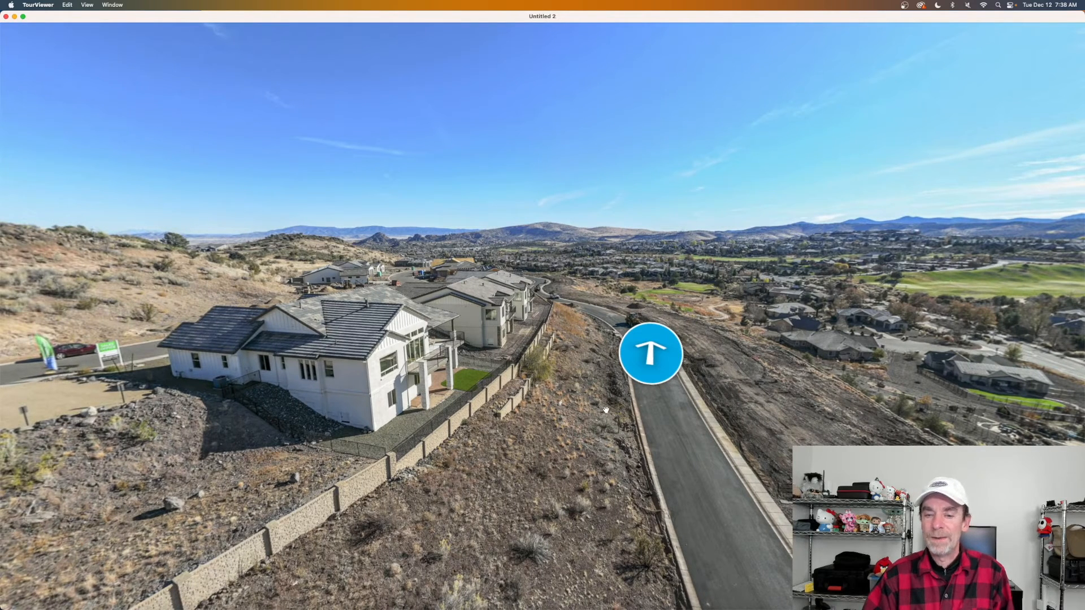
left_click(653, 354)
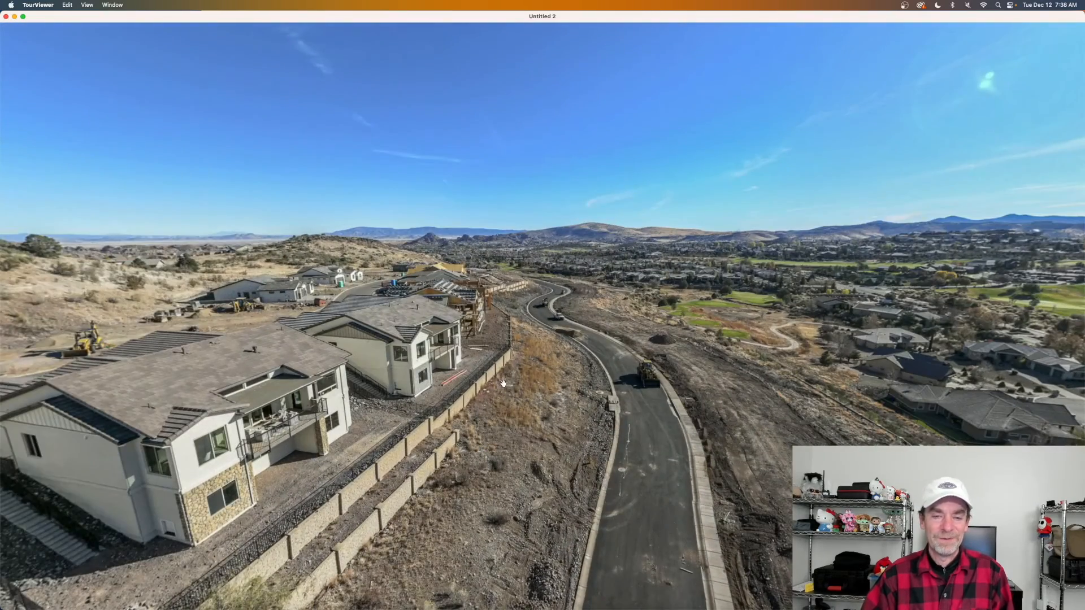
left_click_drag(528, 391, 961, 394)
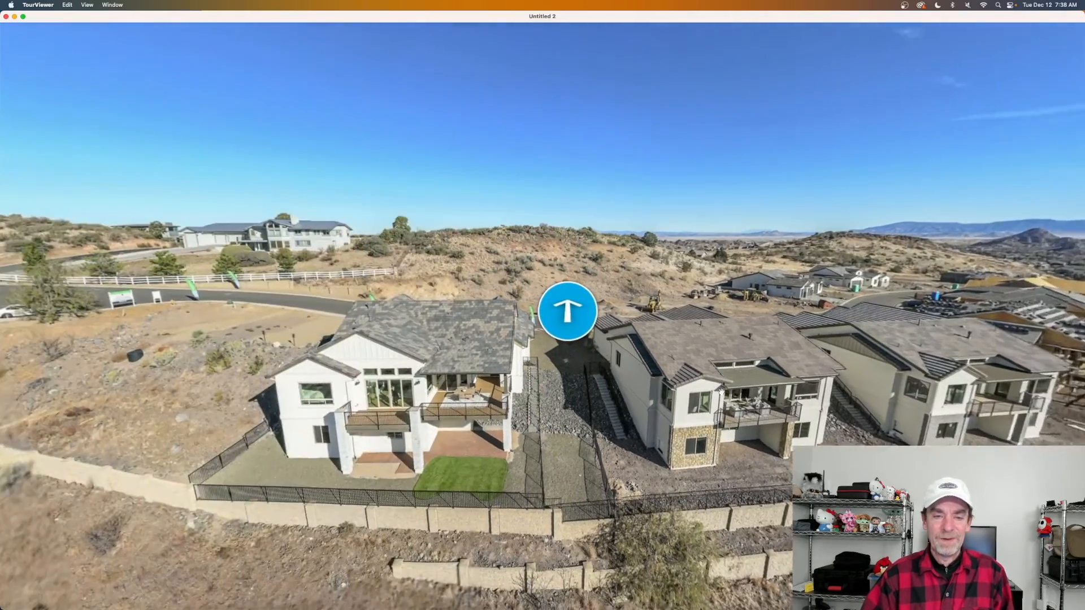
left_click_drag(471, 394, 670, 390)
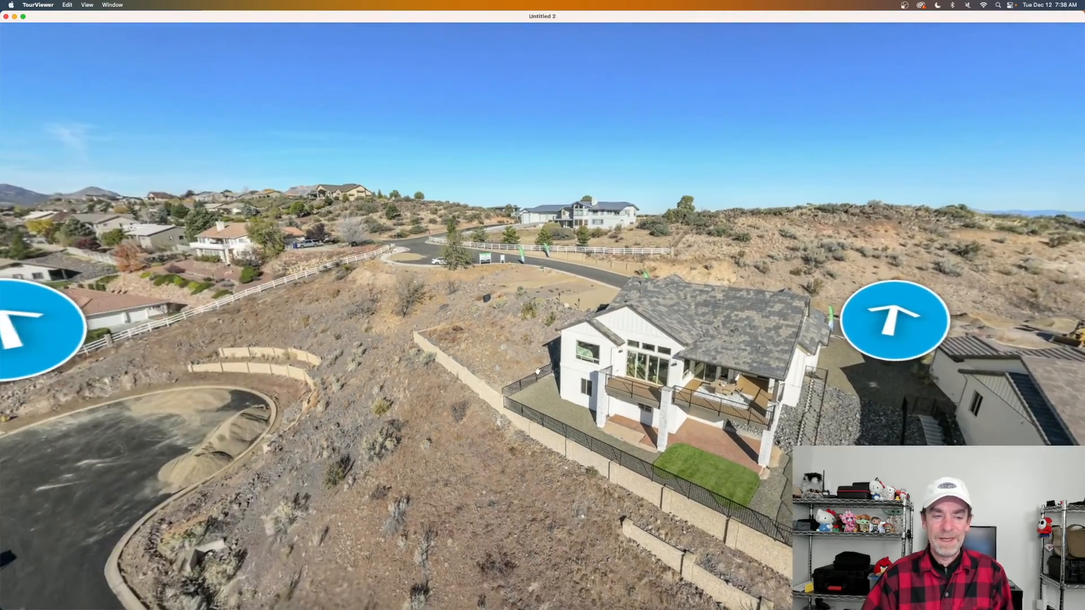
left_click_drag(265, 378, 443, 373)
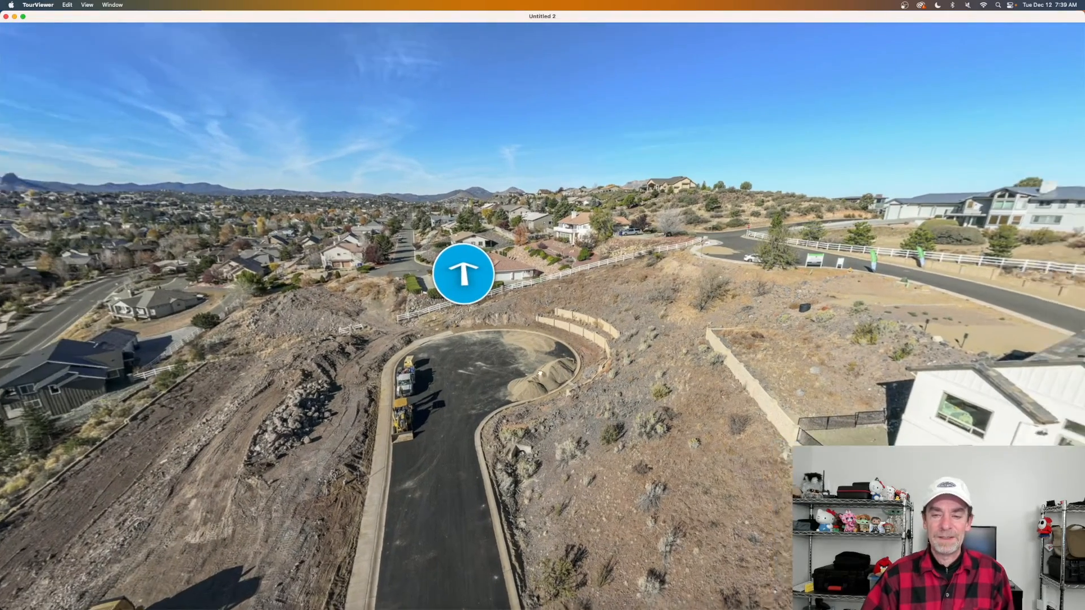
Visit the panoramas beside the white houses and the hillside road, then quit the preview with Cmd+Q.
left_click(485, 285)
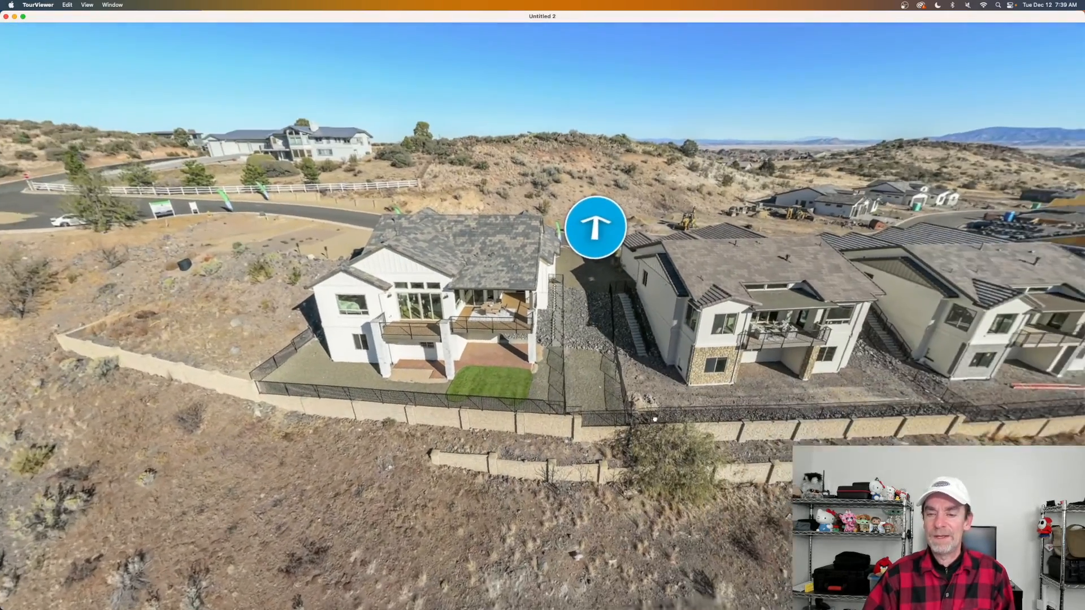
left_click_drag(655, 419, 518, 432)
scroll(543, 336, "up", 3)
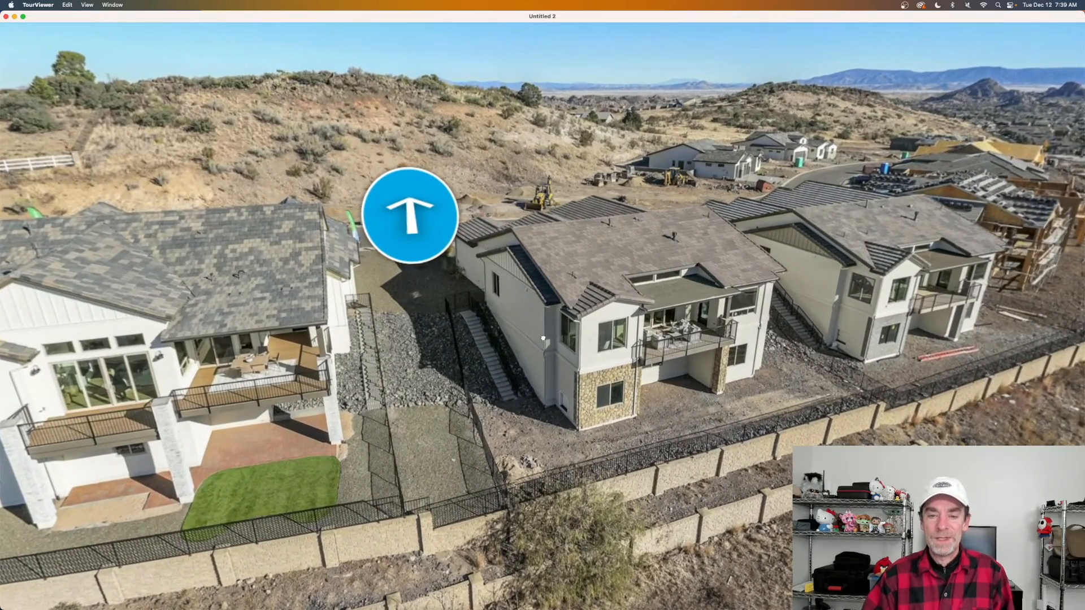
left_click_drag(590, 348, 618, 341)
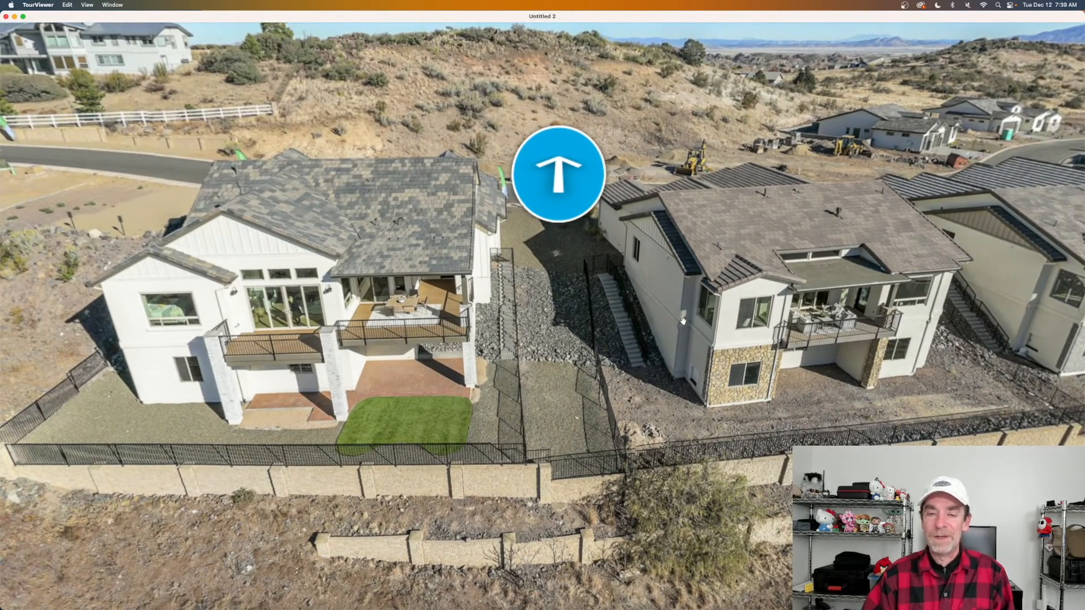
scroll(633, 334, "down", 5)
scroll(605, 319, "up", 3)
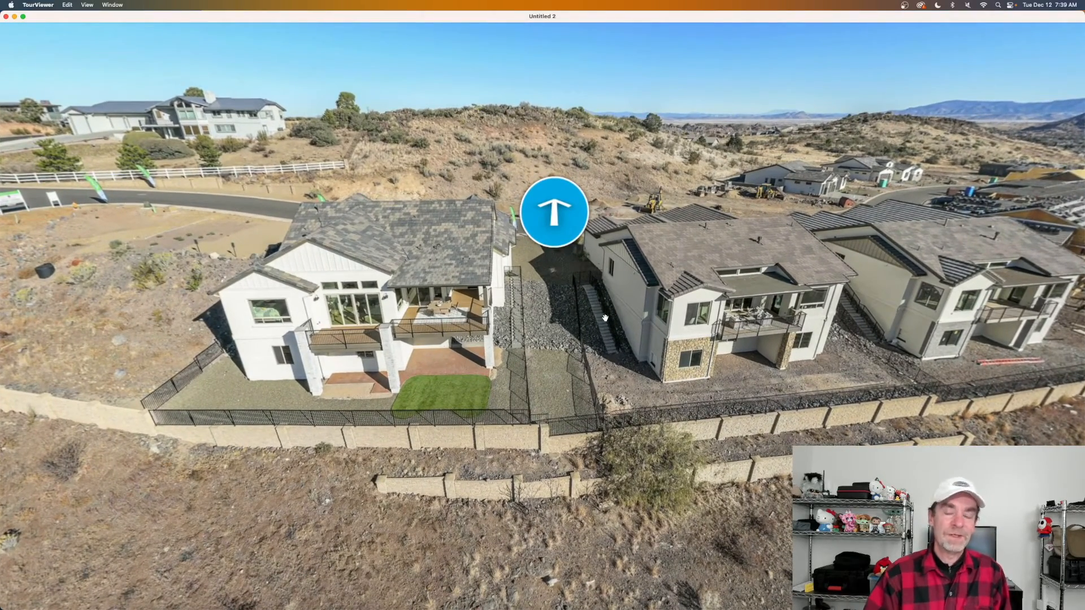
left_click(551, 216)
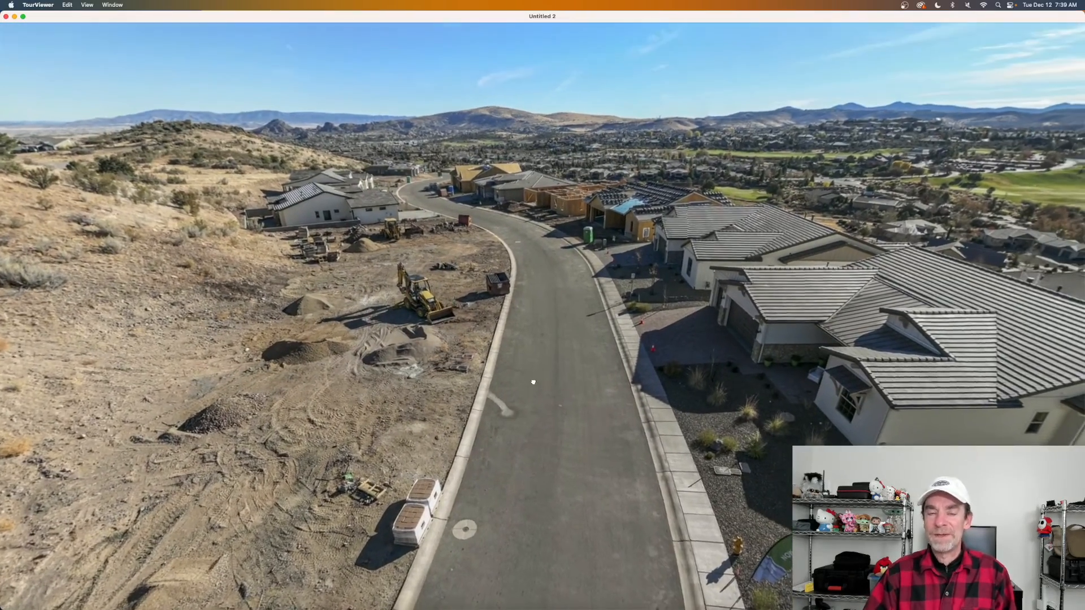
left_click_drag(533, 382, 610, 312)
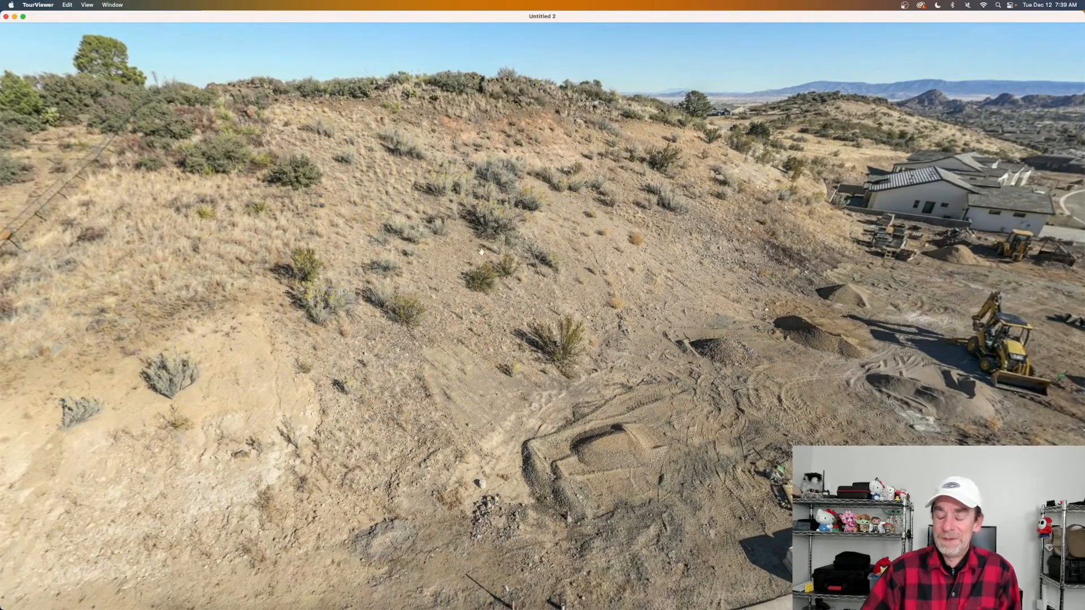
left_click_drag(732, 285, 594, 337)
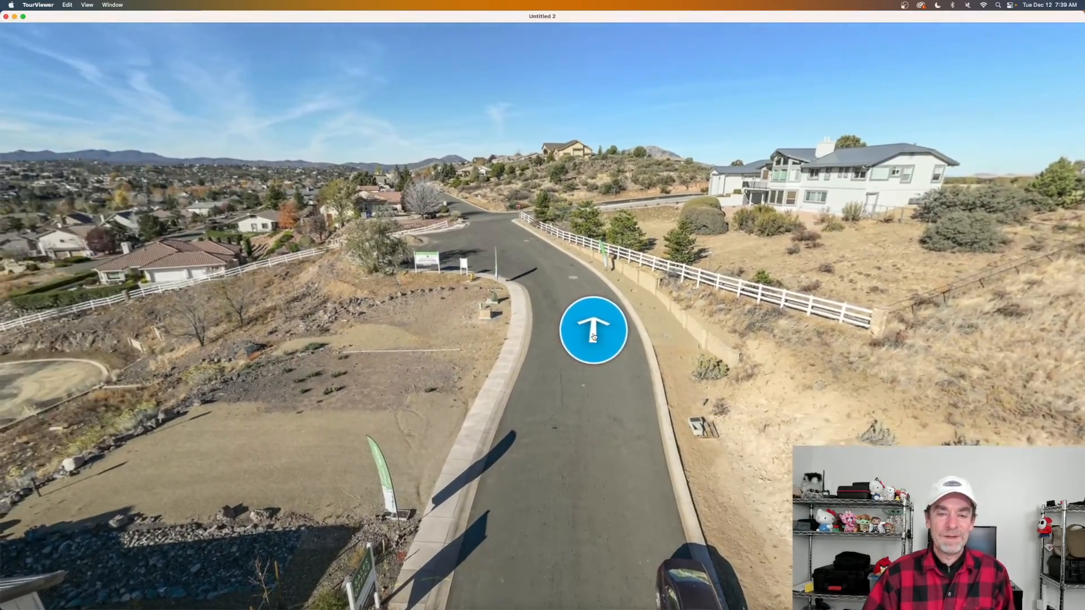
left_click(594, 337)
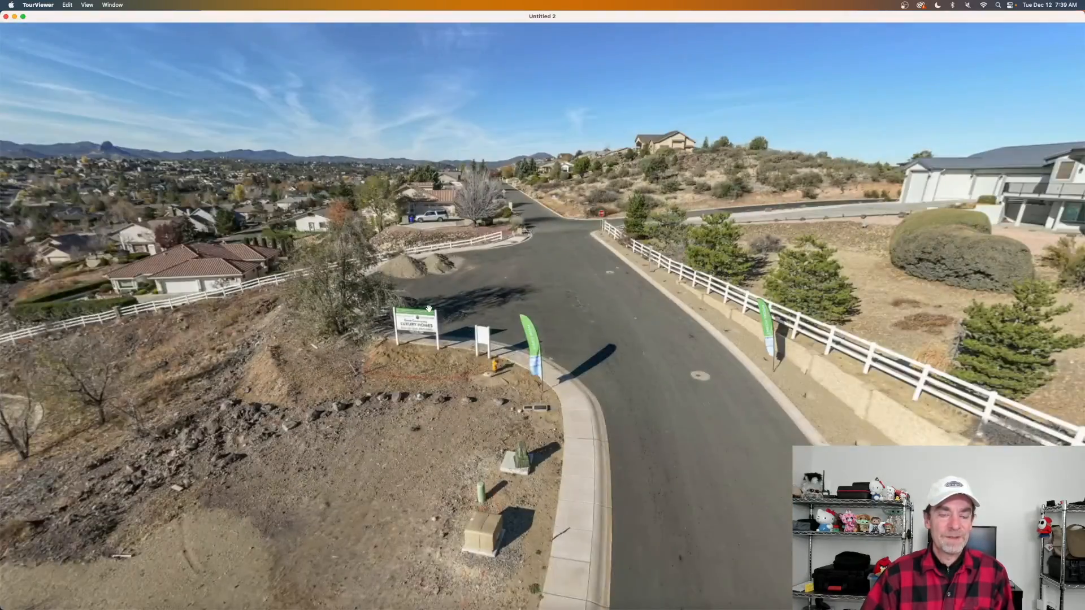
left_click_drag(526, 316, 725, 312)
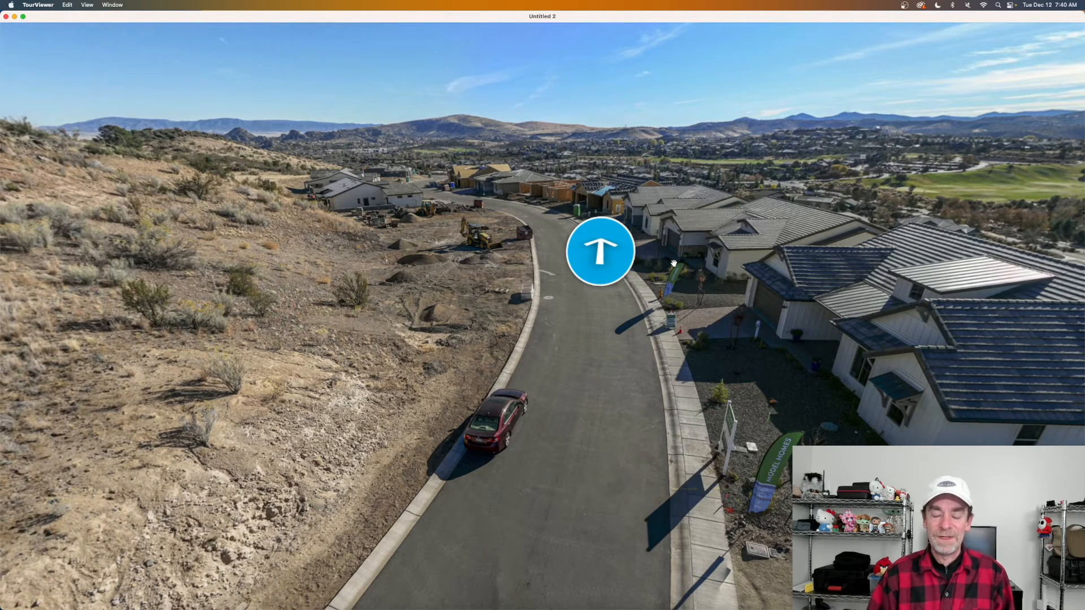
left_click_drag(673, 263, 579, 290)
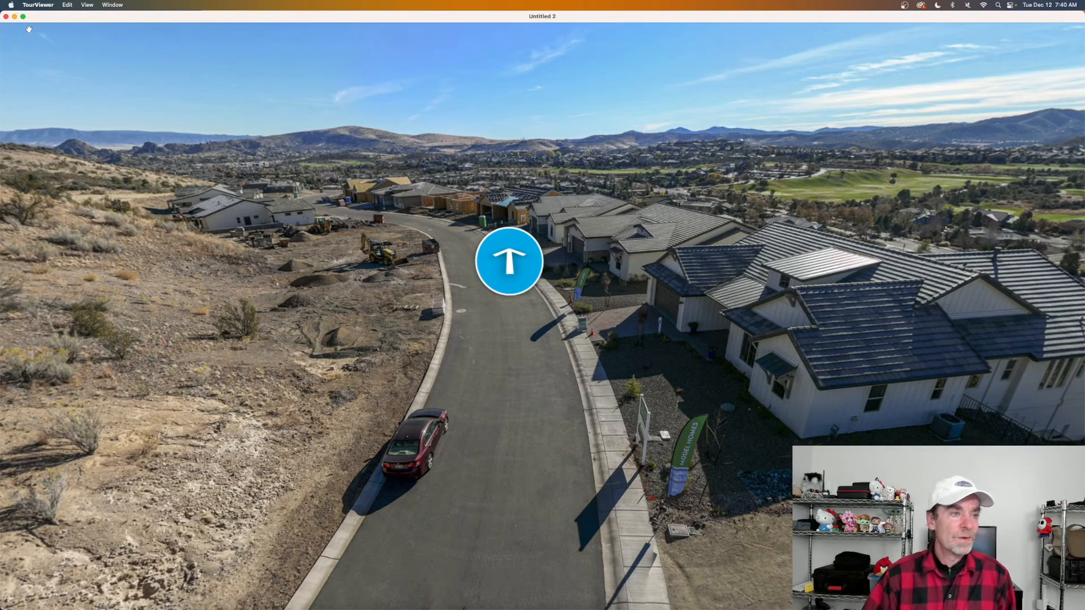
key("super+q")
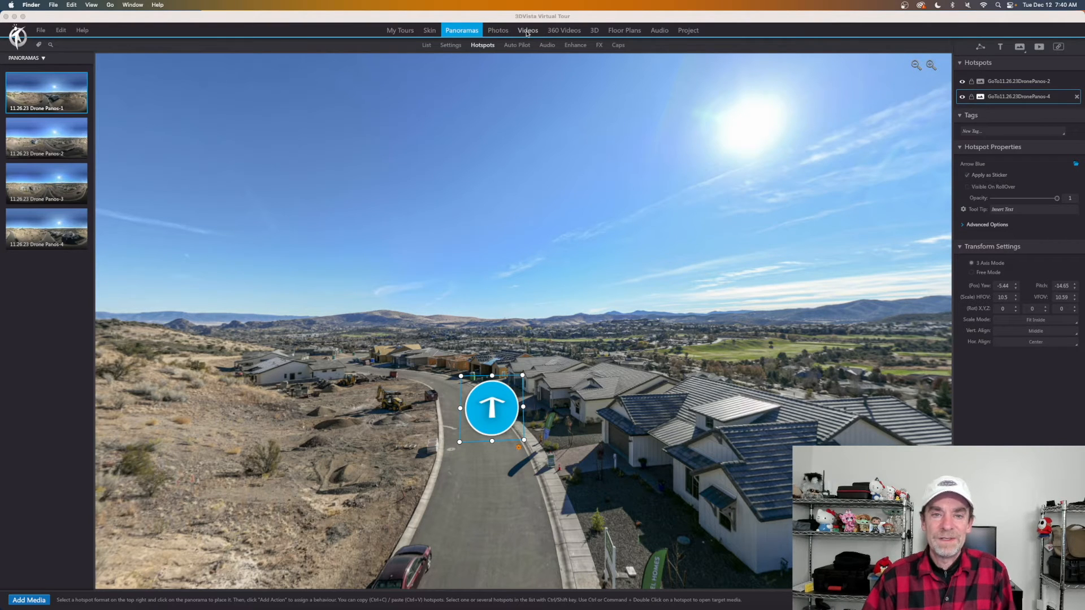
Switch to 11.26.23 Drone Panos-3 and rotate the view to frame the two white houses.
left_click_drag(656, 294, 604, 294)
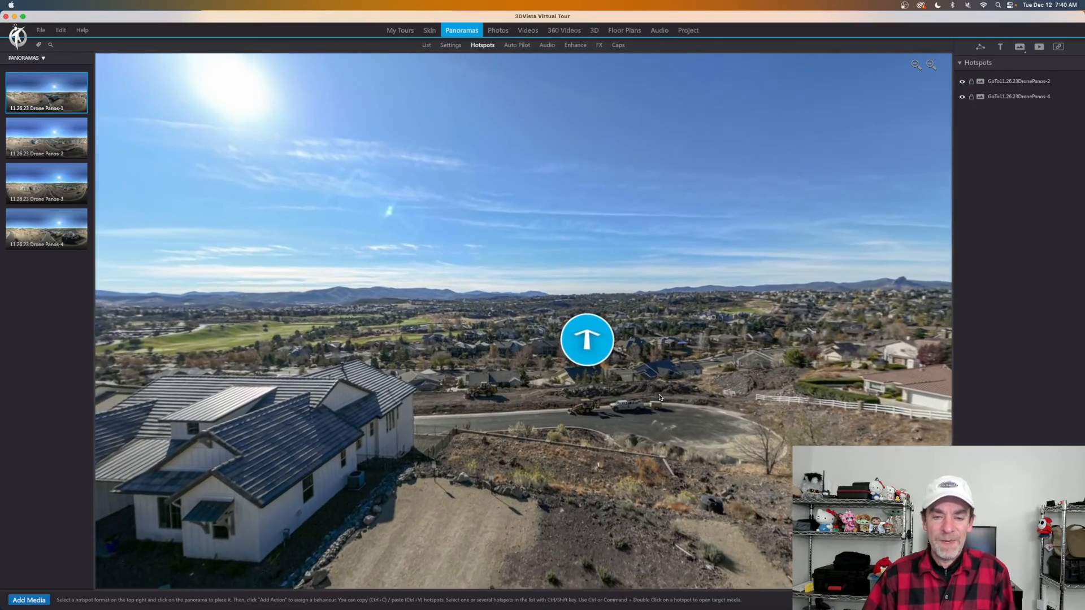
left_click(594, 328)
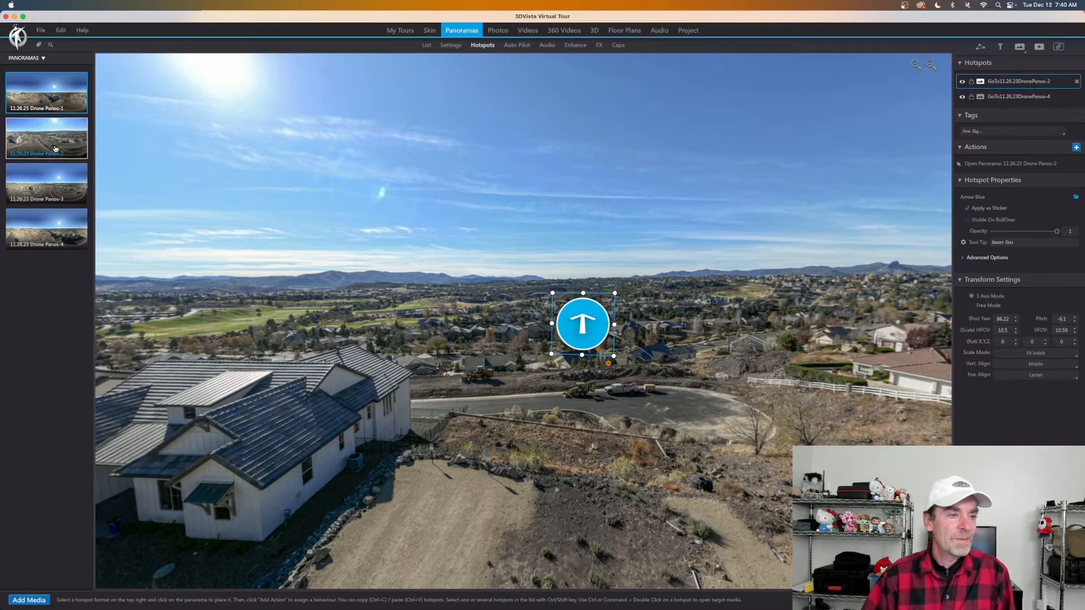
left_click(48, 183)
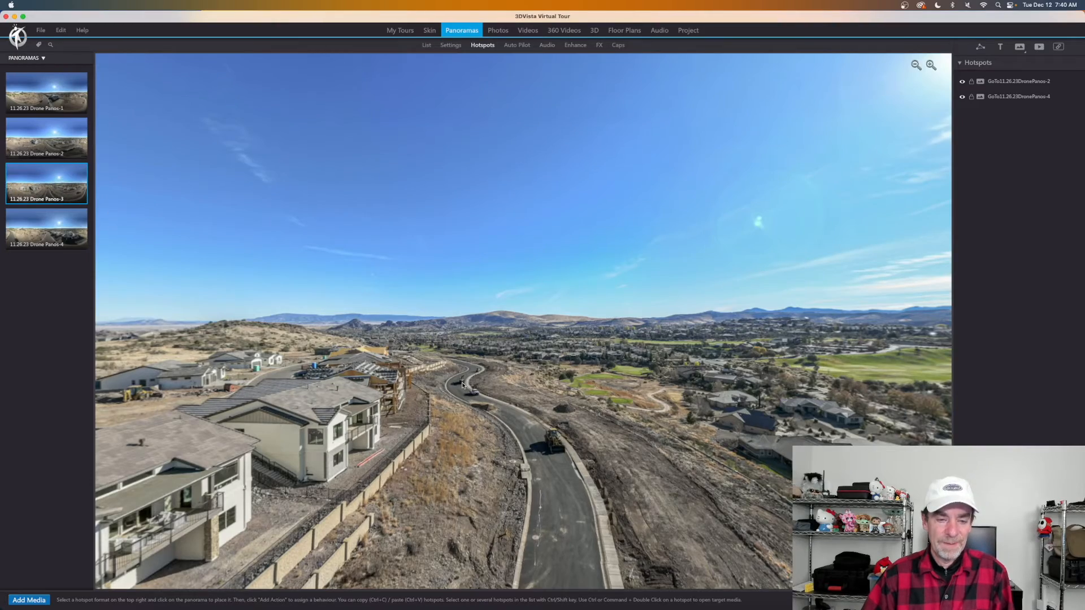
left_click_drag(331, 390, 608, 411)
left_click_drag(550, 457, 594, 437)
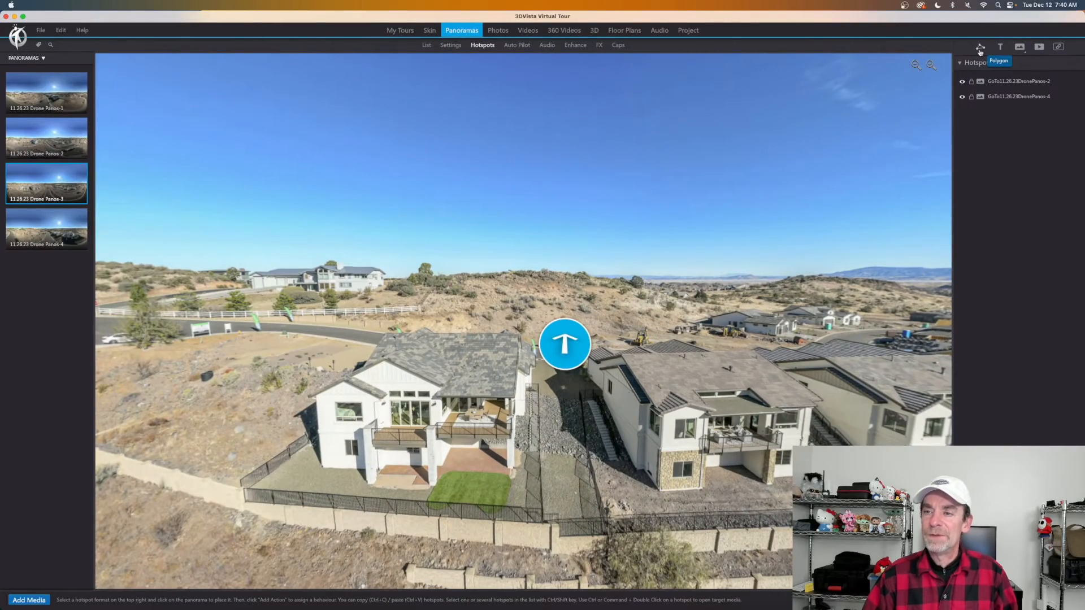
Trace the left white house's roof and walls as a closed polygon hotspot.
left_click(980, 48)
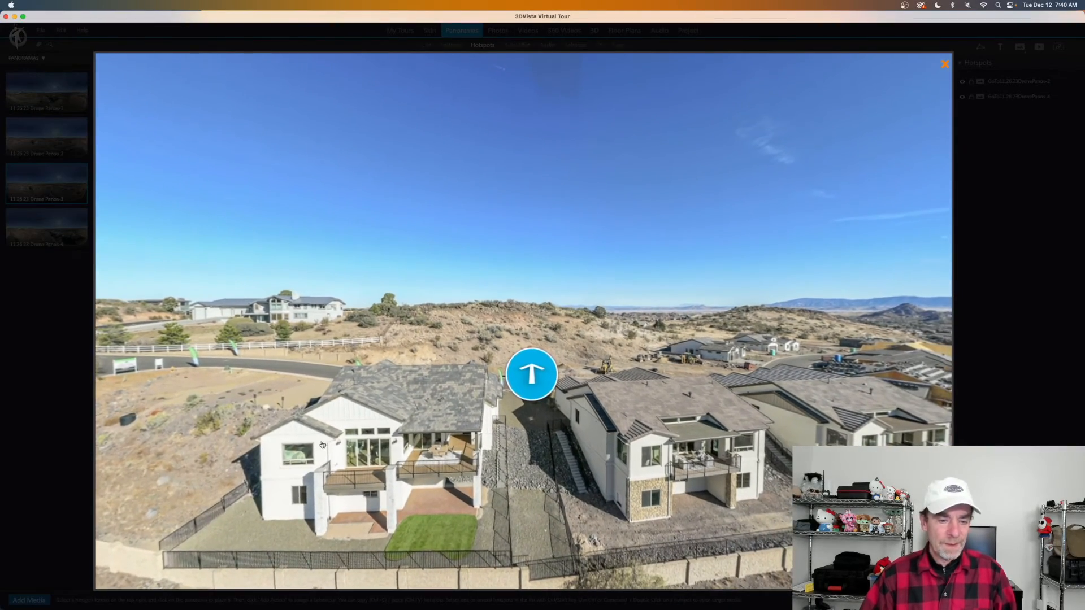
left_click(251, 439)
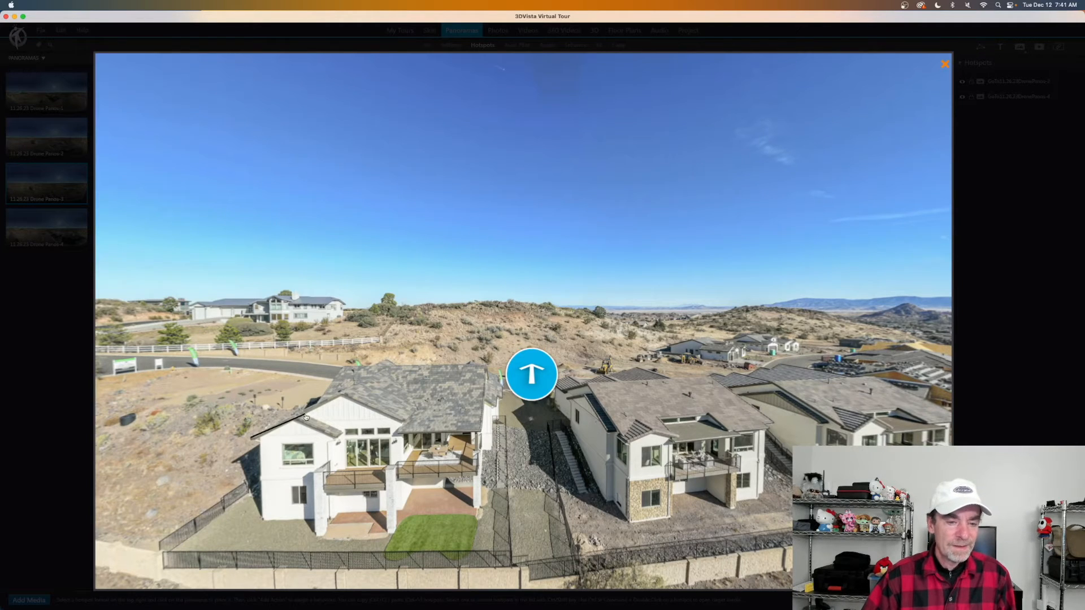
left_click(342, 396)
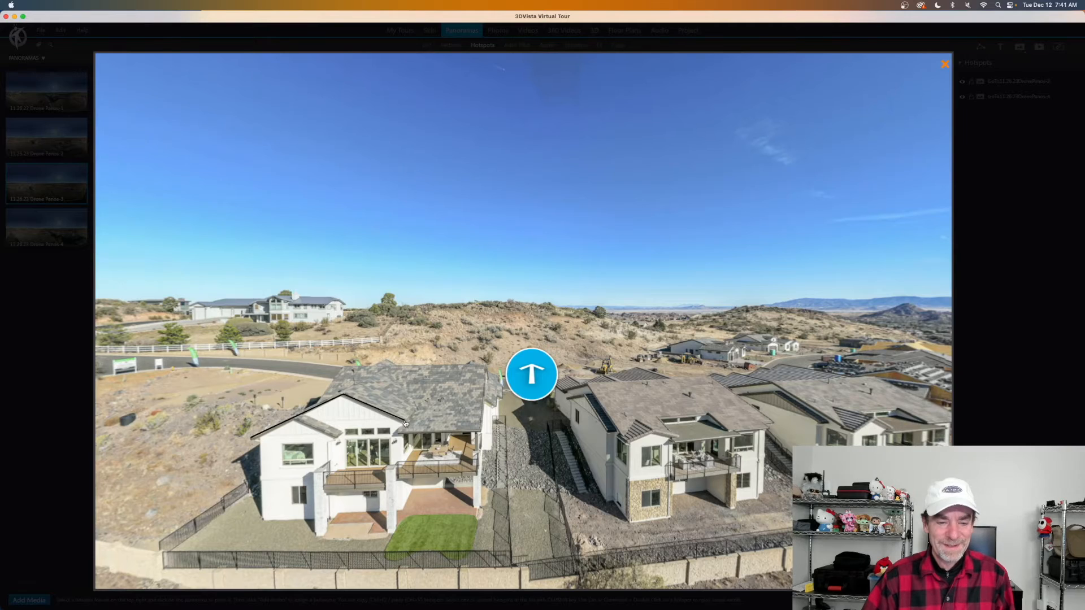
left_click(405, 422)
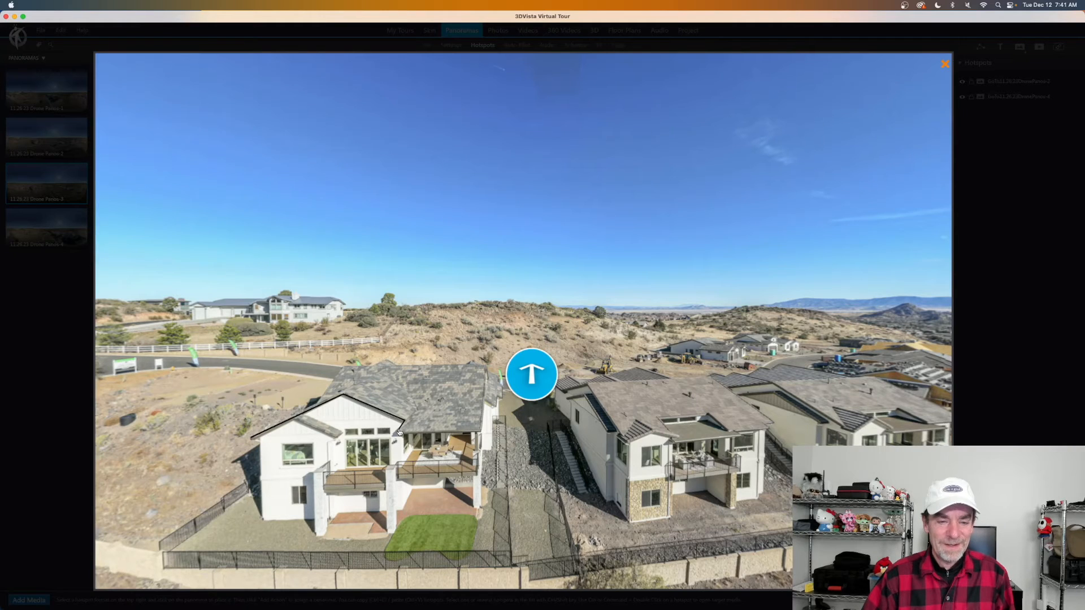
left_click(479, 433)
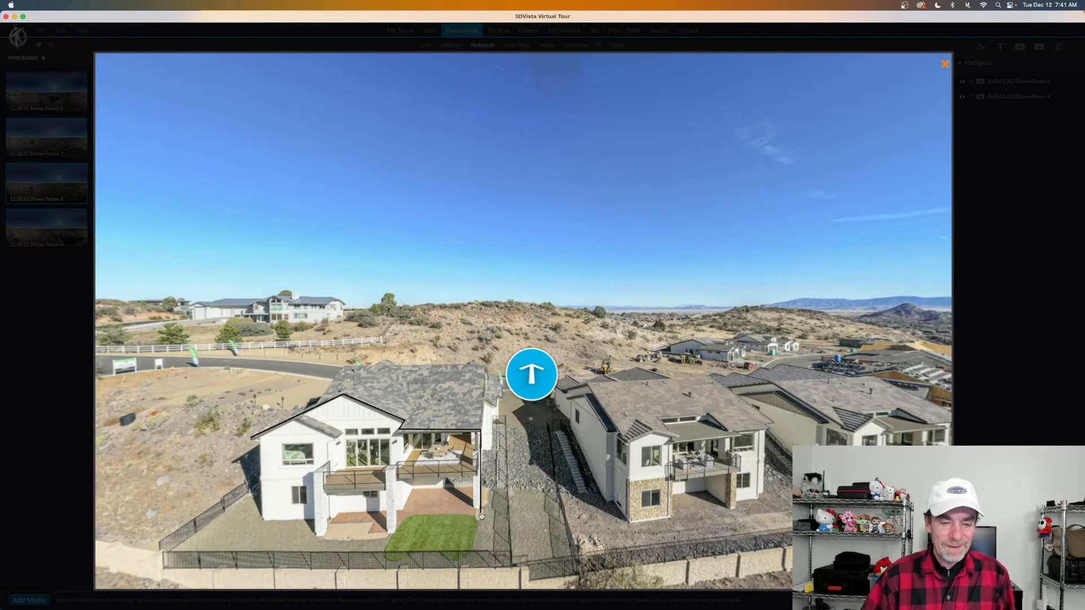
left_click(481, 514)
left_click(404, 515)
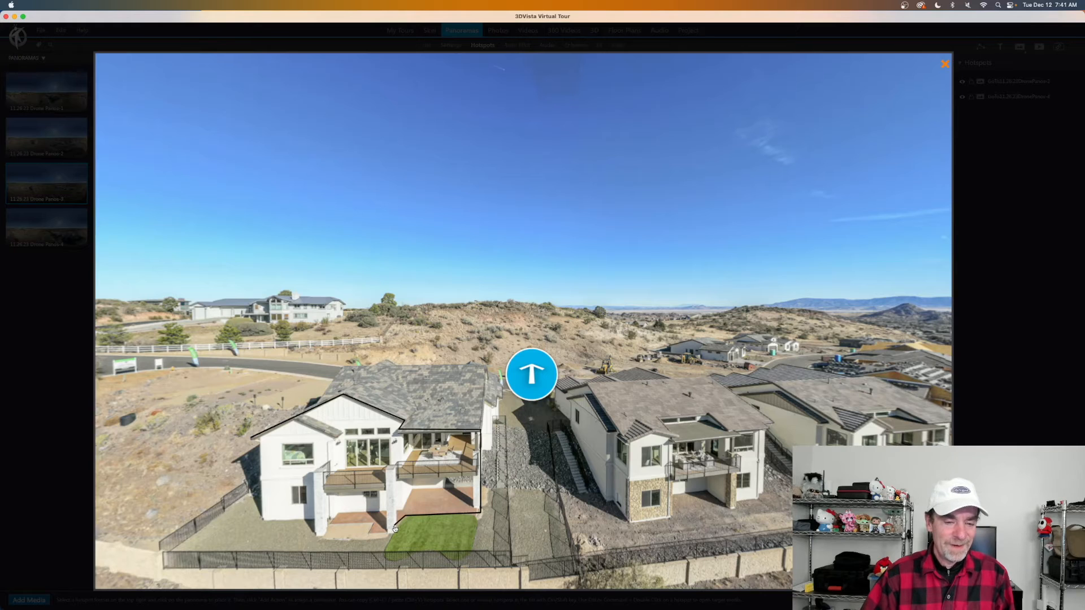
left_click(393, 534)
left_click_drag(274, 562, 348, 469)
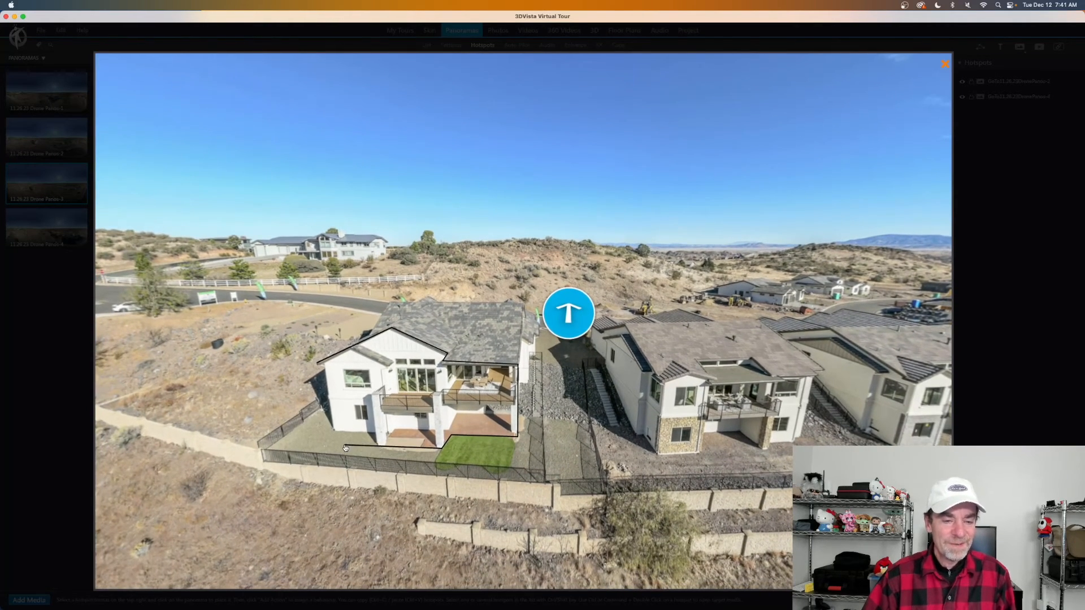
left_click(343, 444)
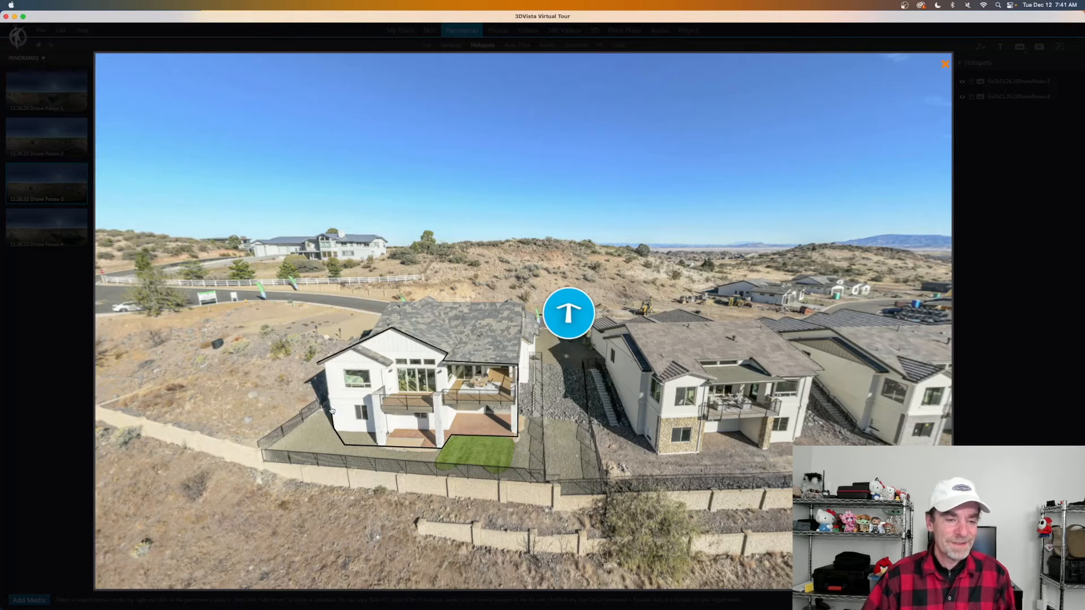
left_click(320, 365)
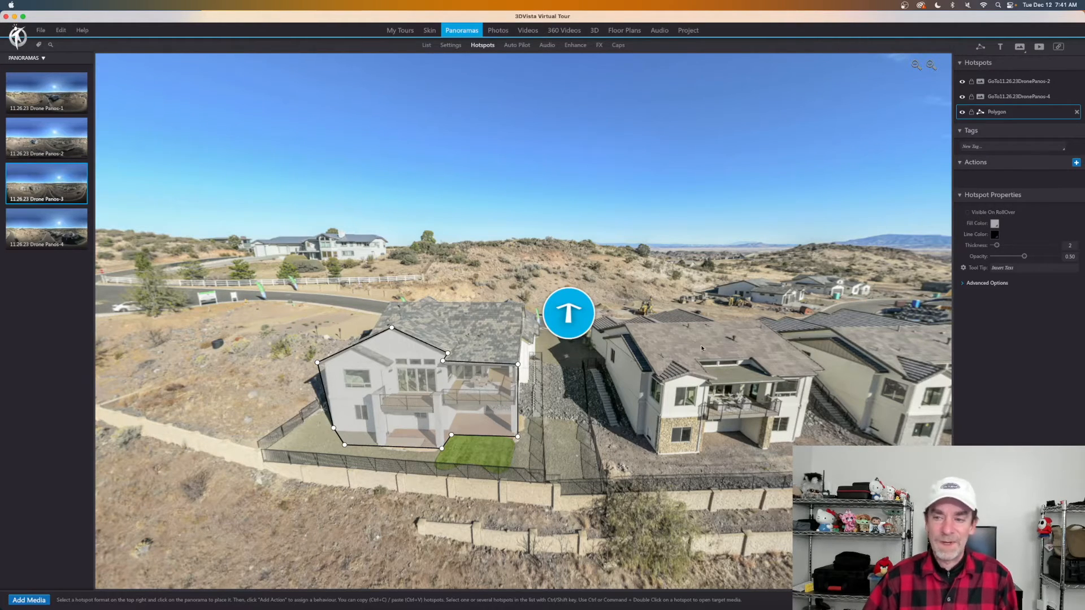
Give the house polygon a cyan (66FFFF) fill instead of light green.
left_click(995, 223)
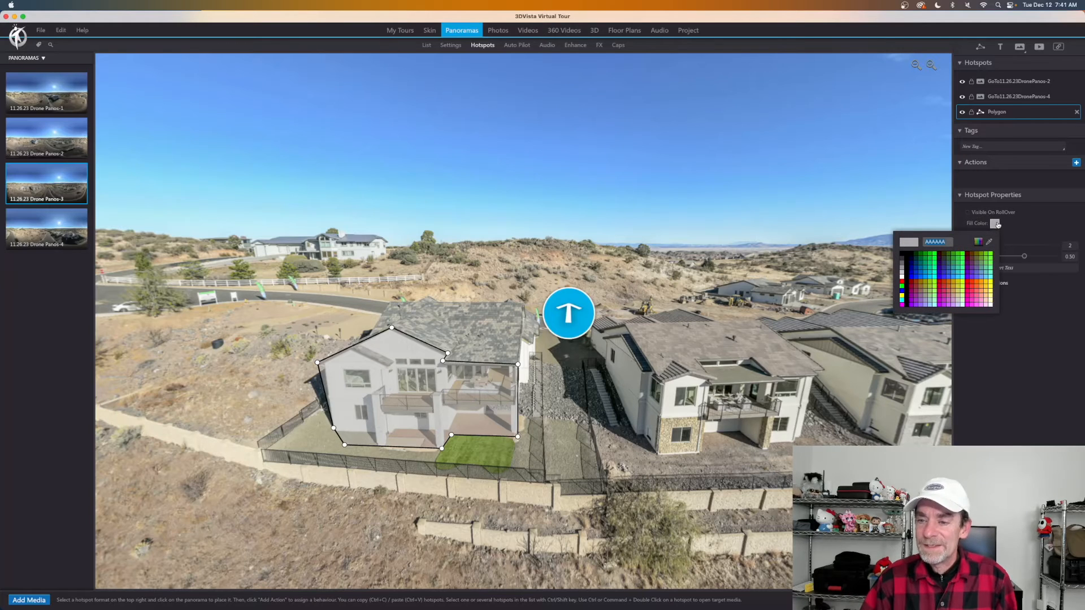
left_click(989, 257)
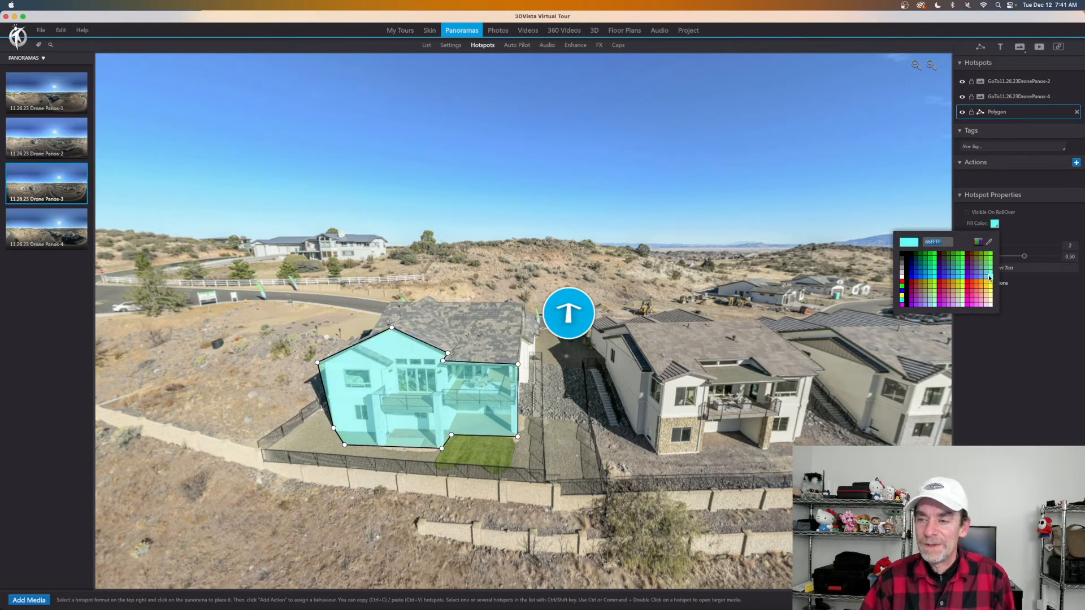
left_click(989, 277)
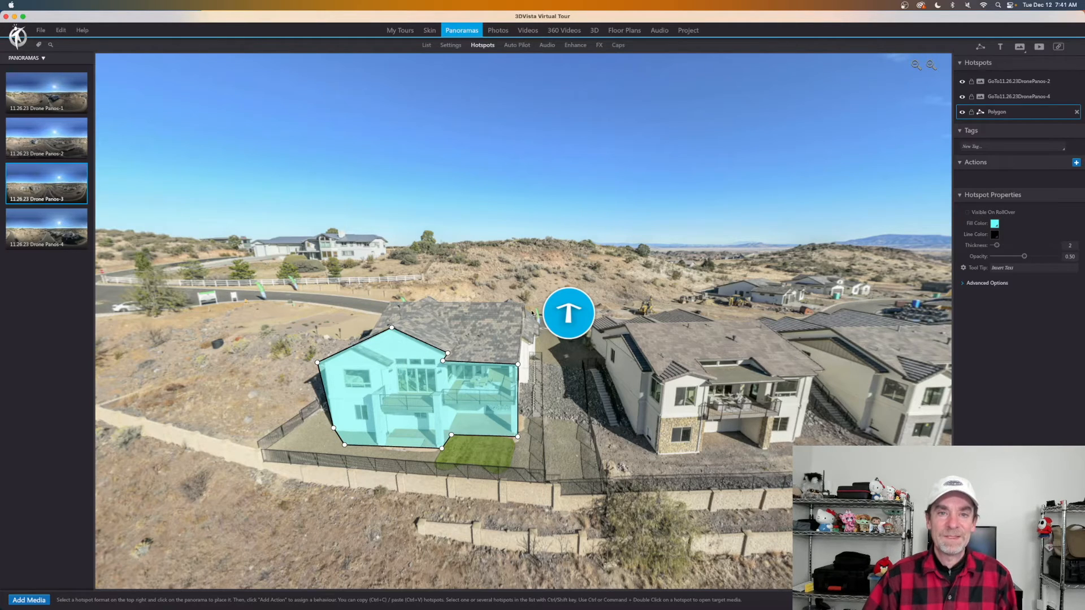
left_click(498, 31)
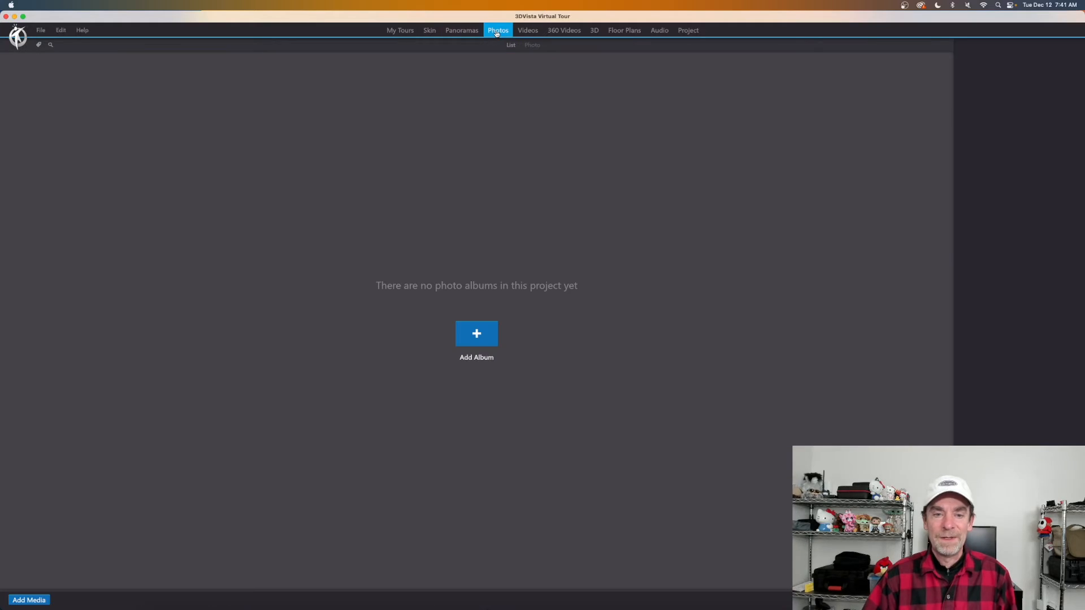
Add a new album of five Lot42 shoot kitchen JPGs from Desktop > Generic Export.
left_click(483, 337)
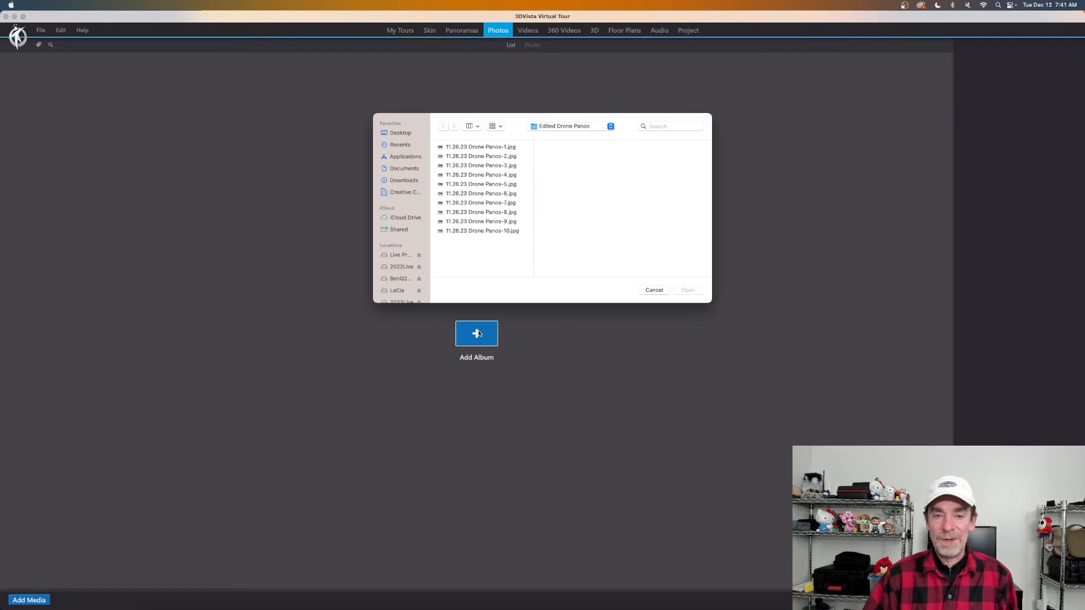
left_click(610, 126)
left_click(599, 138)
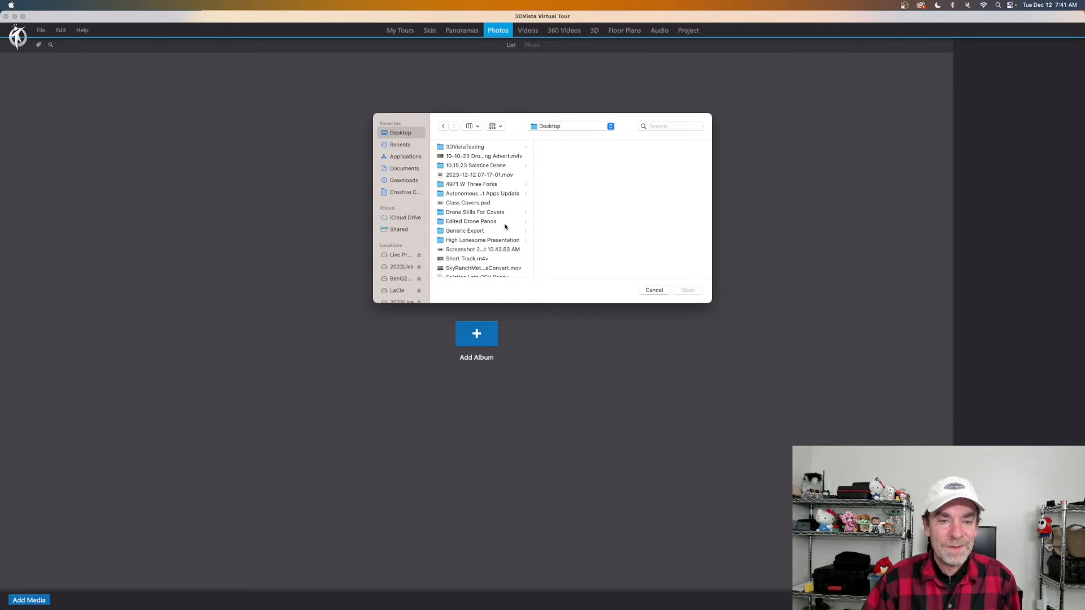
left_click(483, 232)
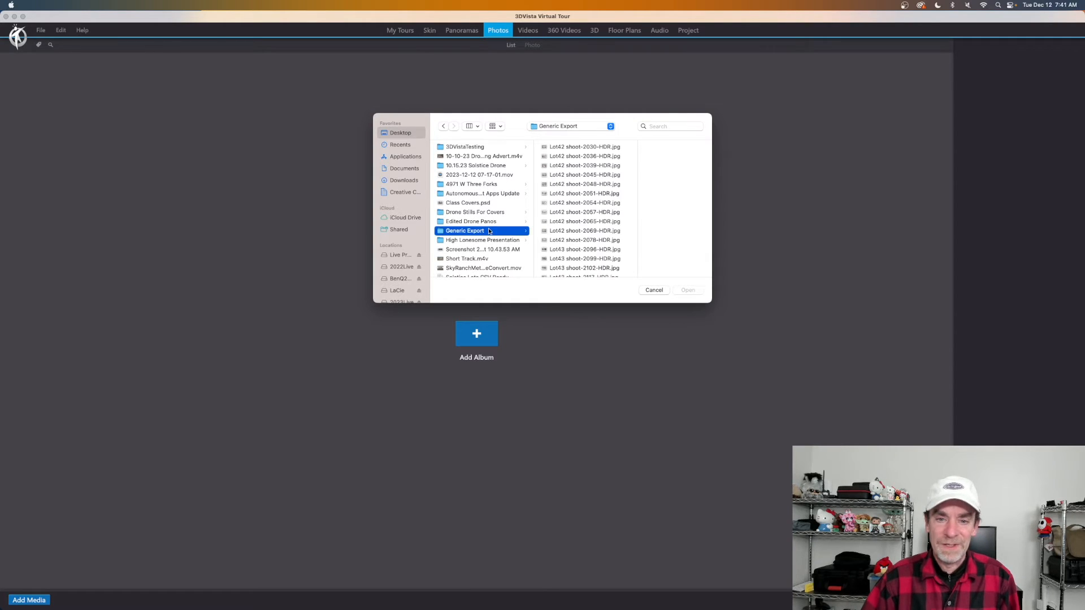
left_click(582, 148)
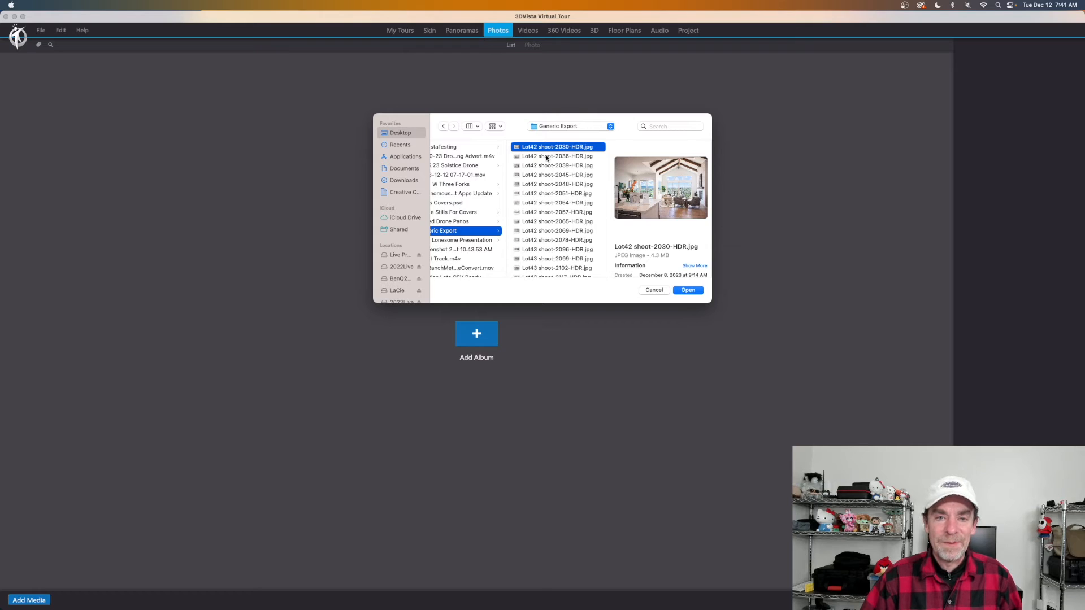
left_click(552, 186, "shift")
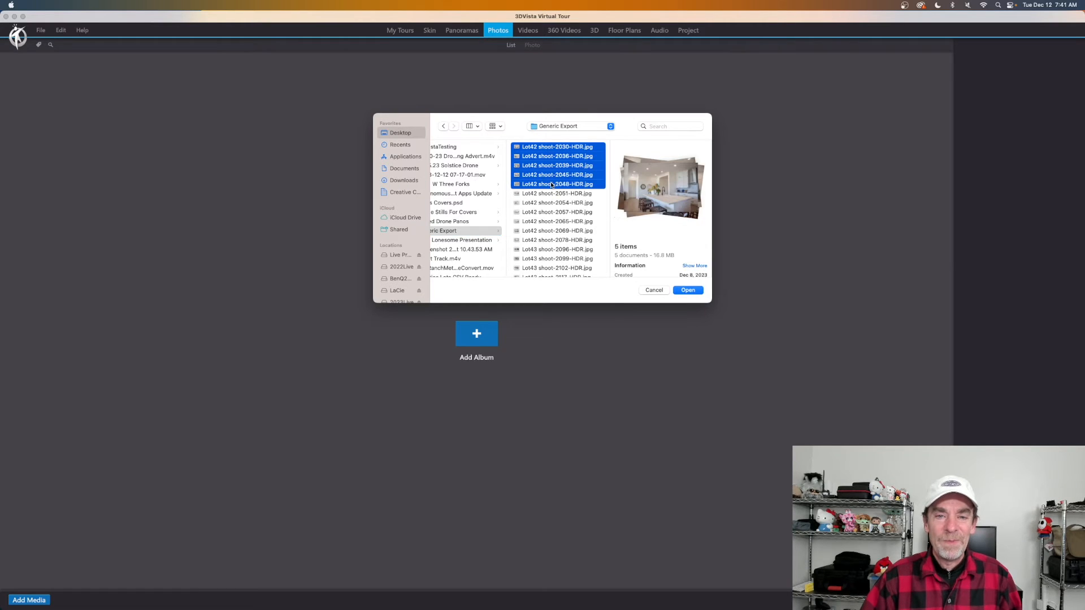
left_click(690, 290)
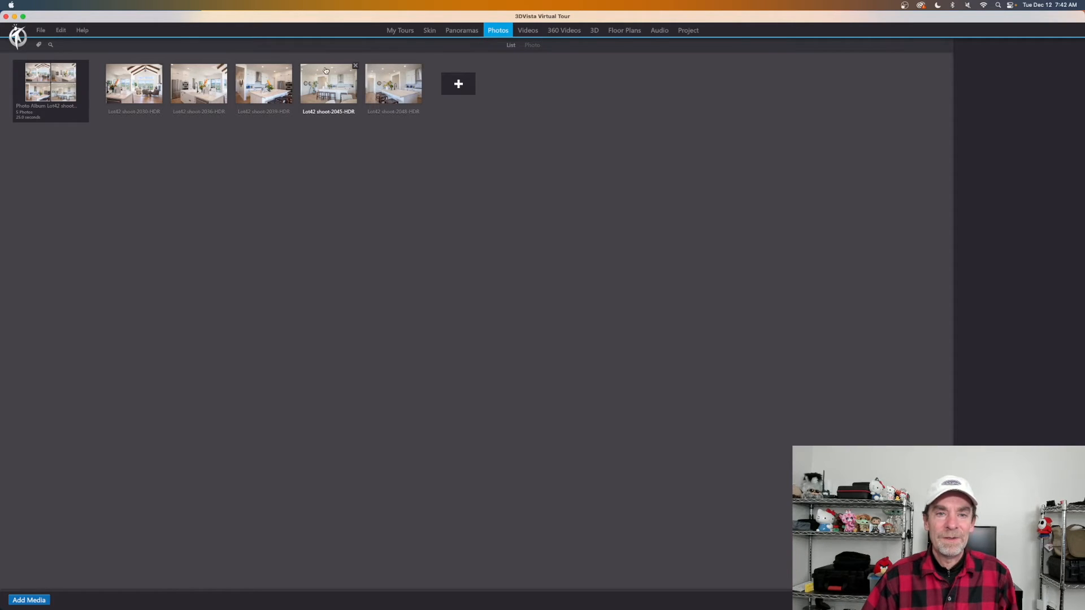
left_click(463, 33)
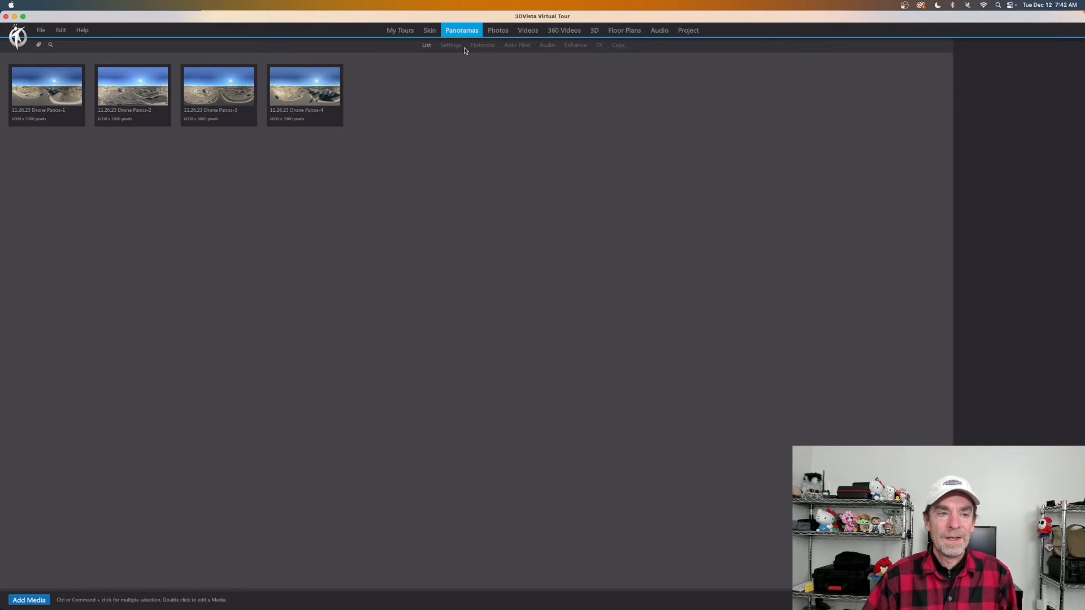
In Drone Panos-3's hotspot editor, turn toward the cyan house and select its polygon hotspot.
left_click(222, 93)
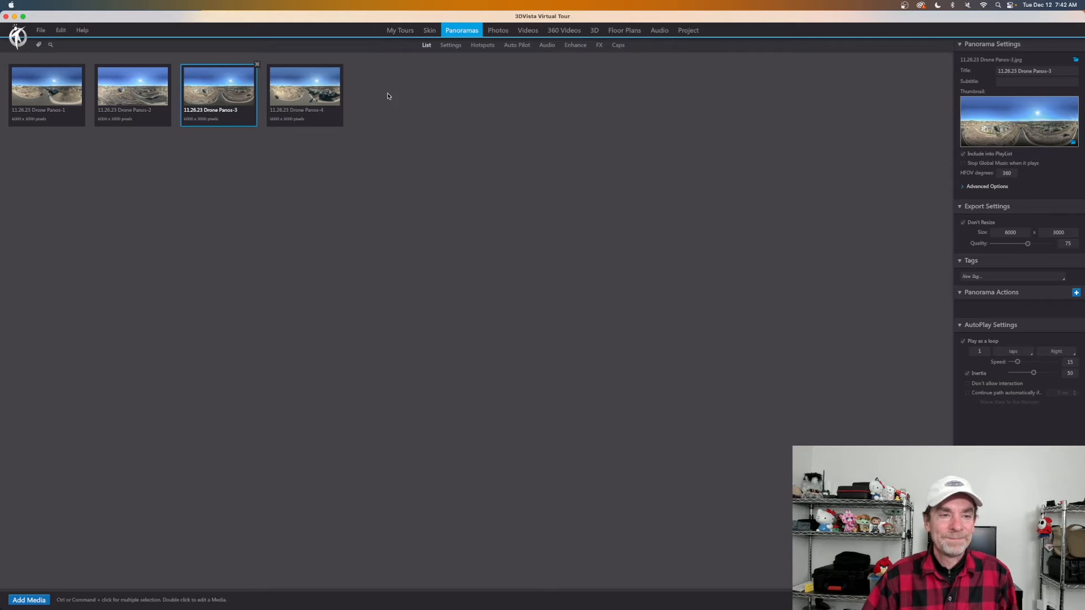
left_click(477, 47)
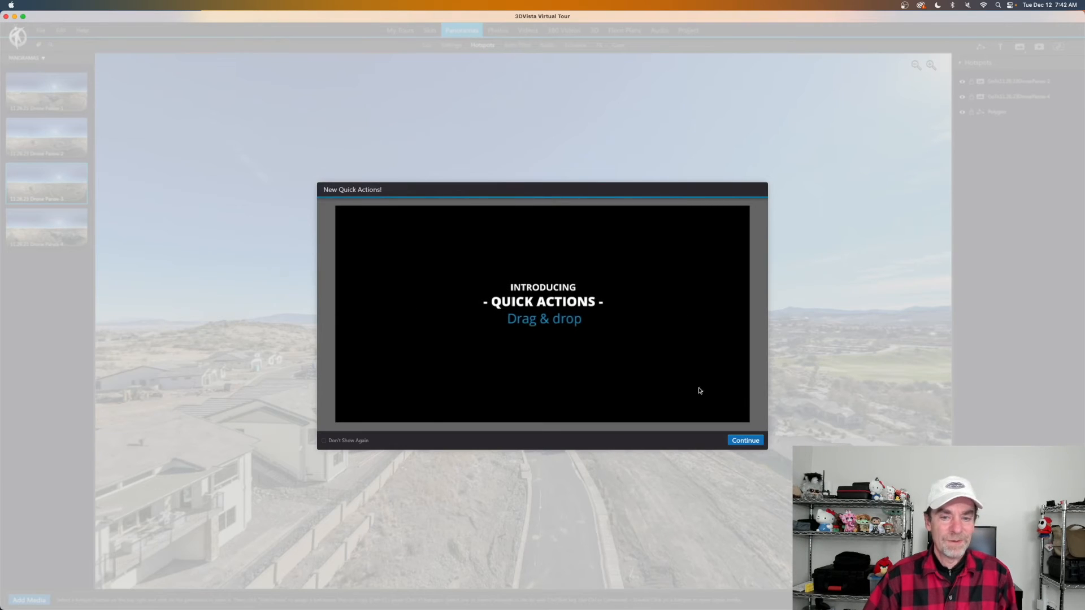
left_click(747, 439)
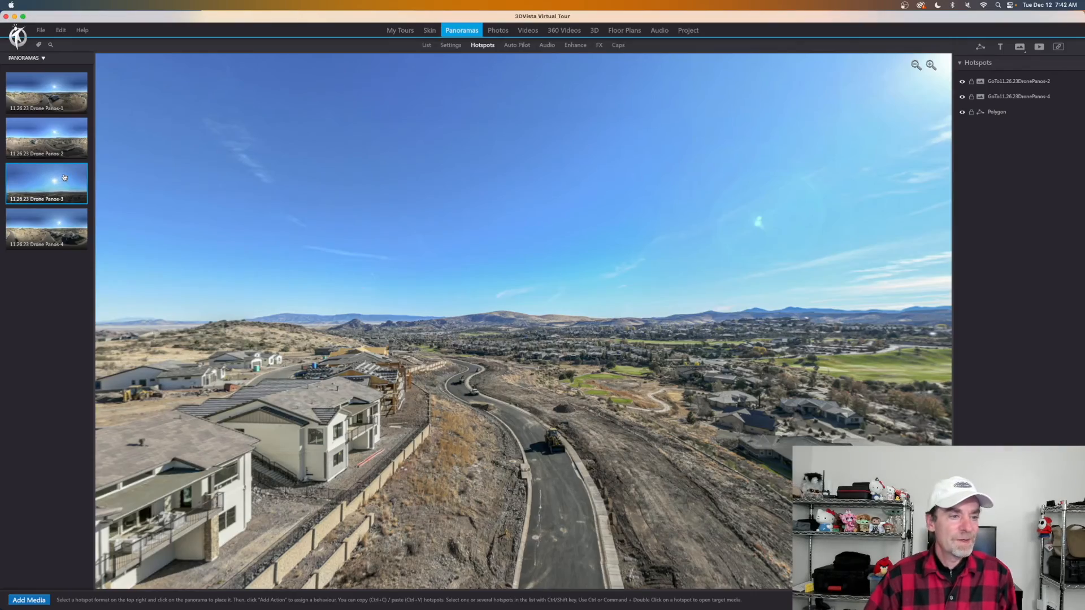
left_click_drag(169, 480, 535, 408)
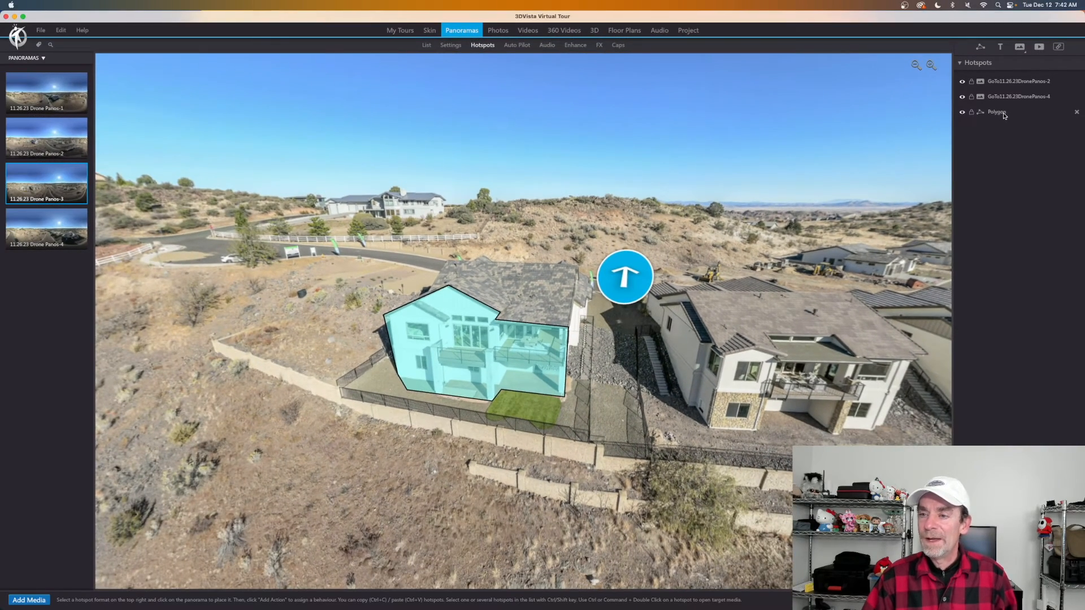
left_click(1003, 113)
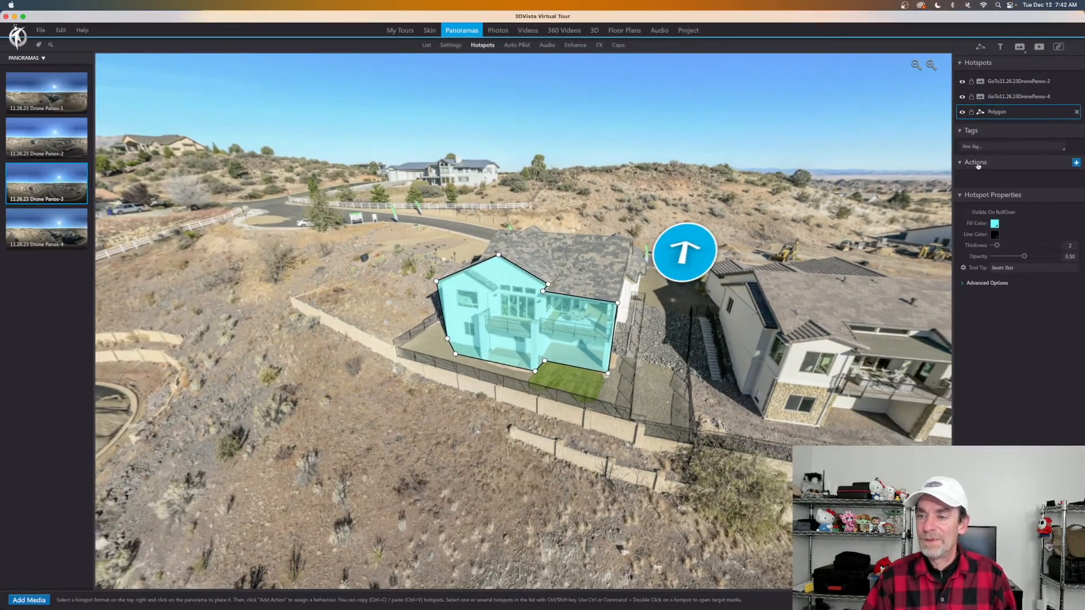
Give the house polygon a Popup Album action showing the kitchen photo album.
left_click(1077, 163)
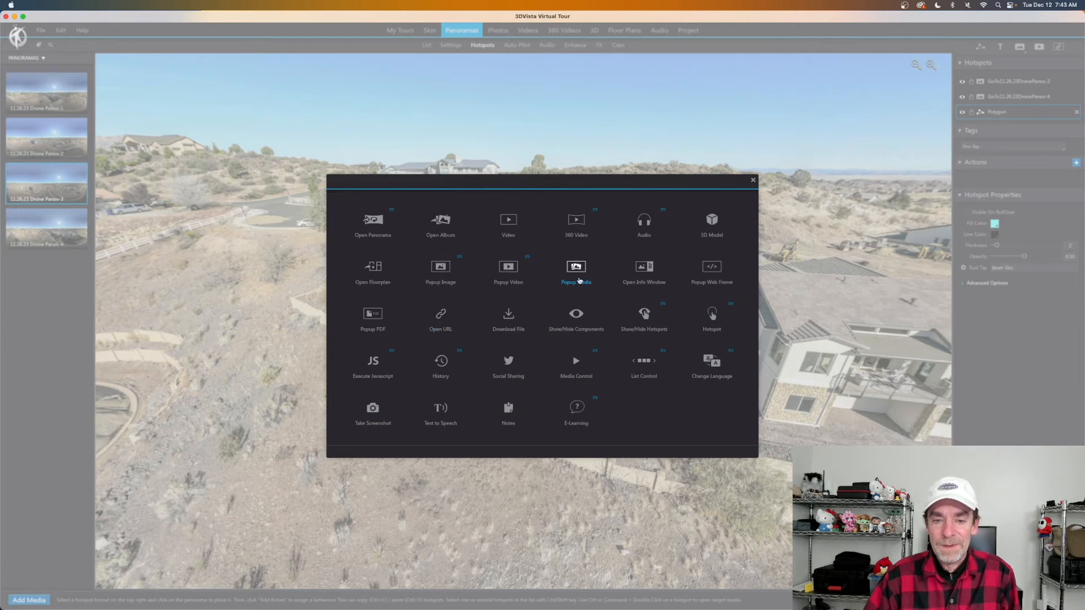
left_click(439, 271)
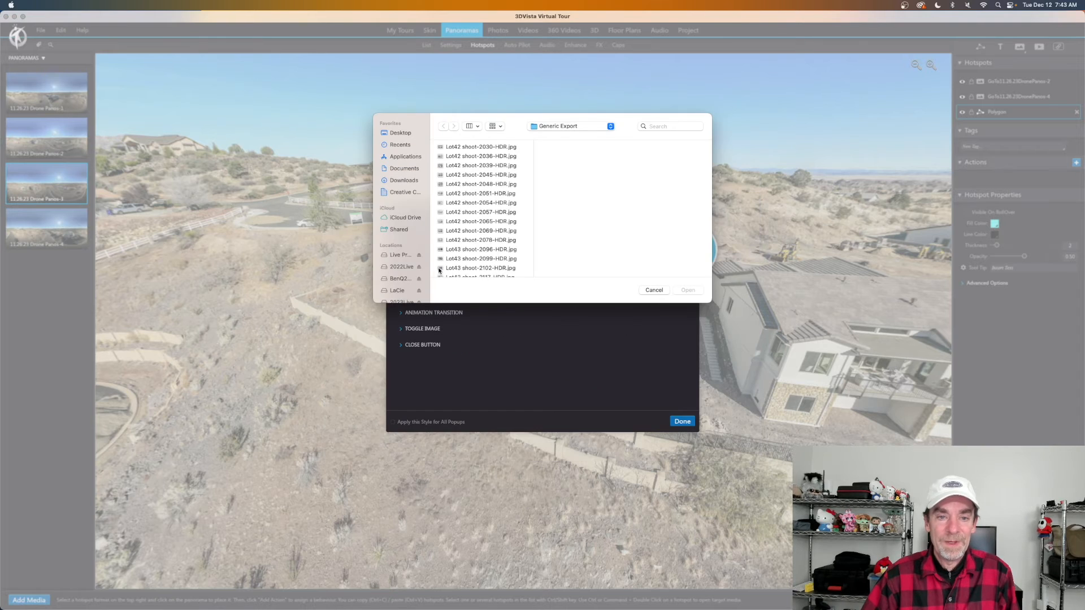
left_click(654, 290)
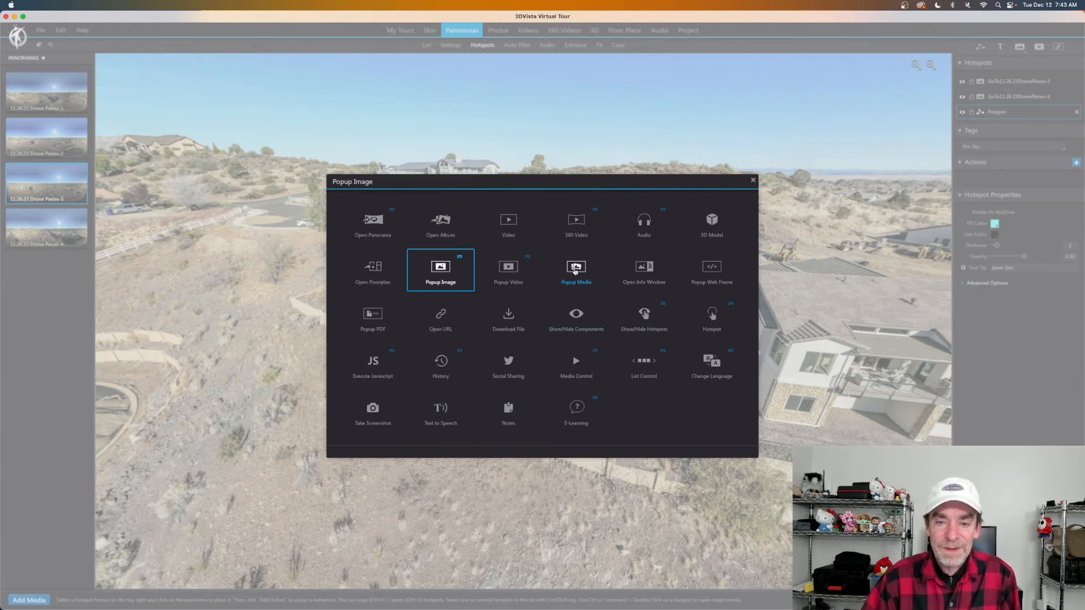
left_click(575, 268)
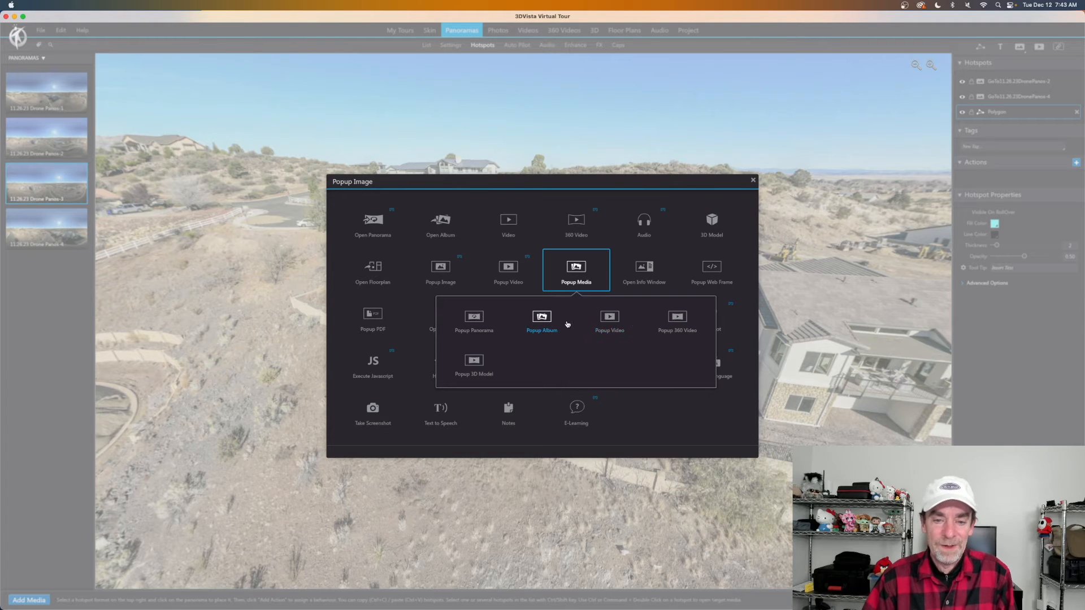
left_click(544, 321)
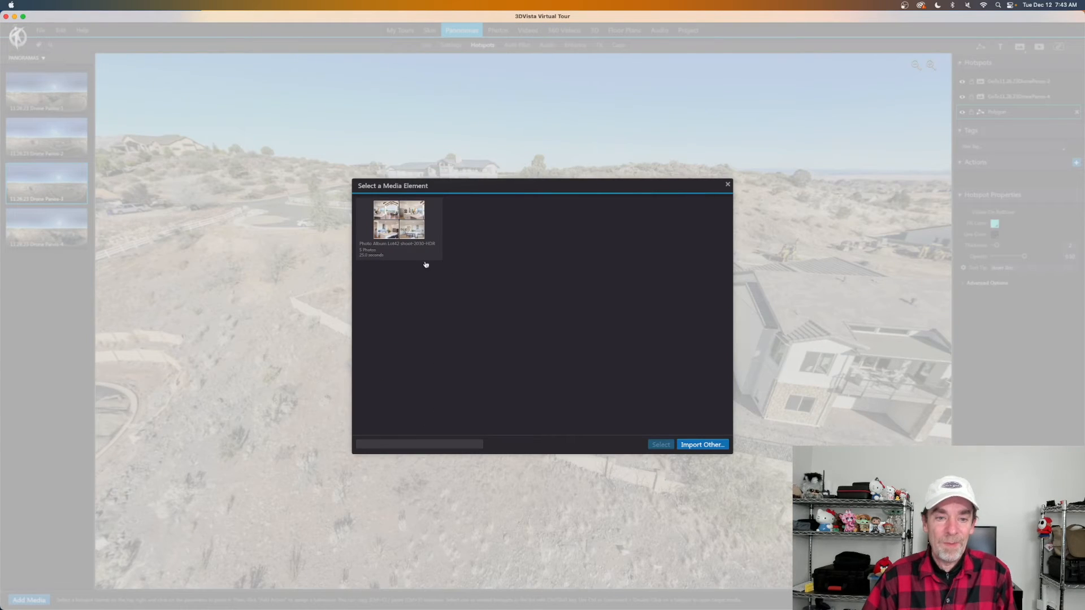
left_click(409, 238)
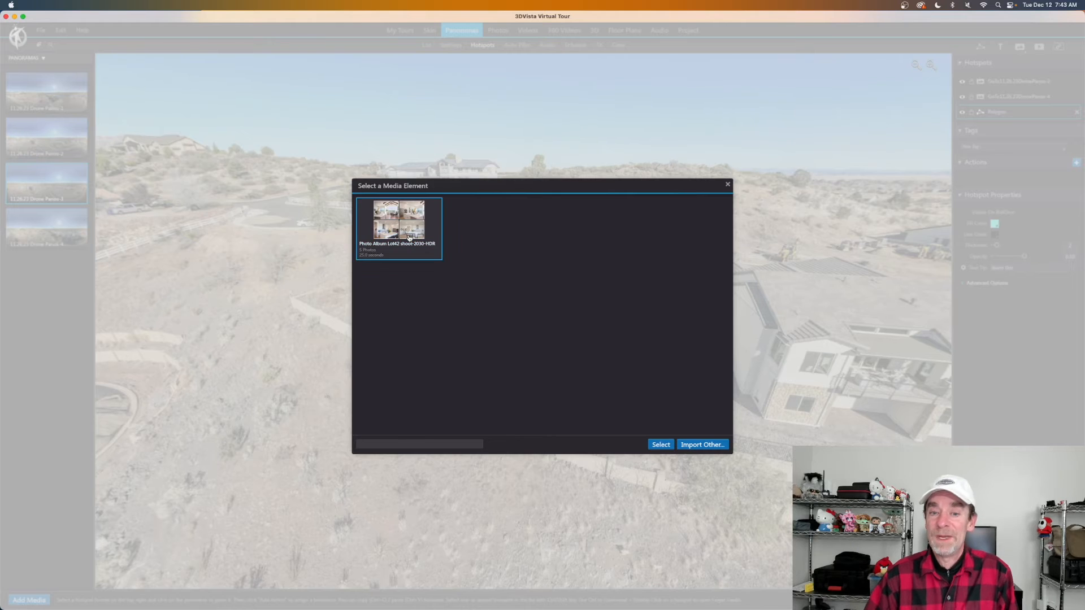
left_click(661, 445)
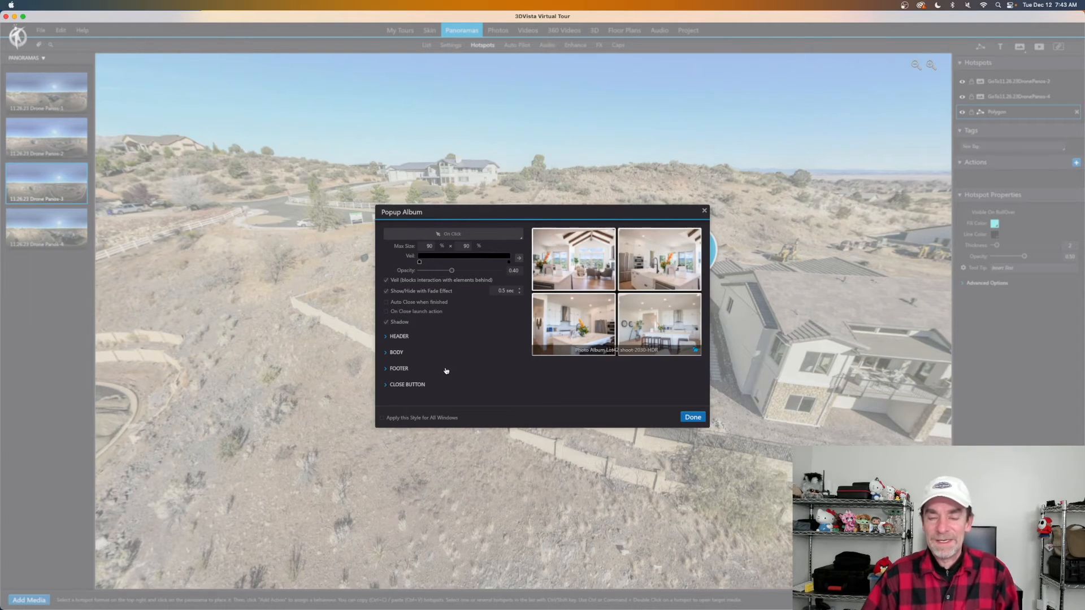
left_click(693, 418)
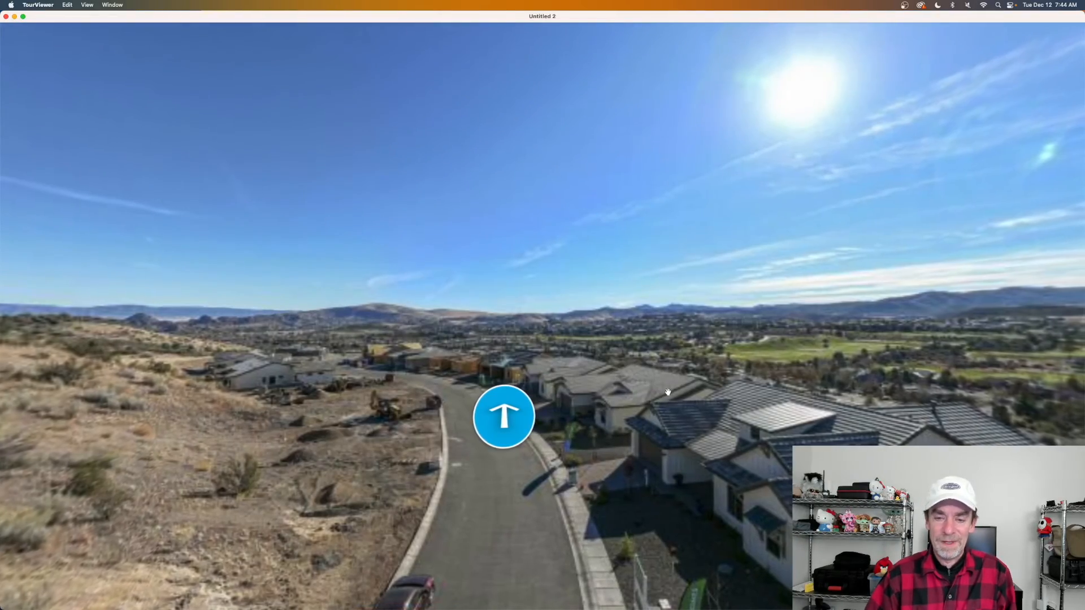
Fly through two drone viewpoints, then click the cyan house hotspot to open its kitchen album.
left_click(507, 418)
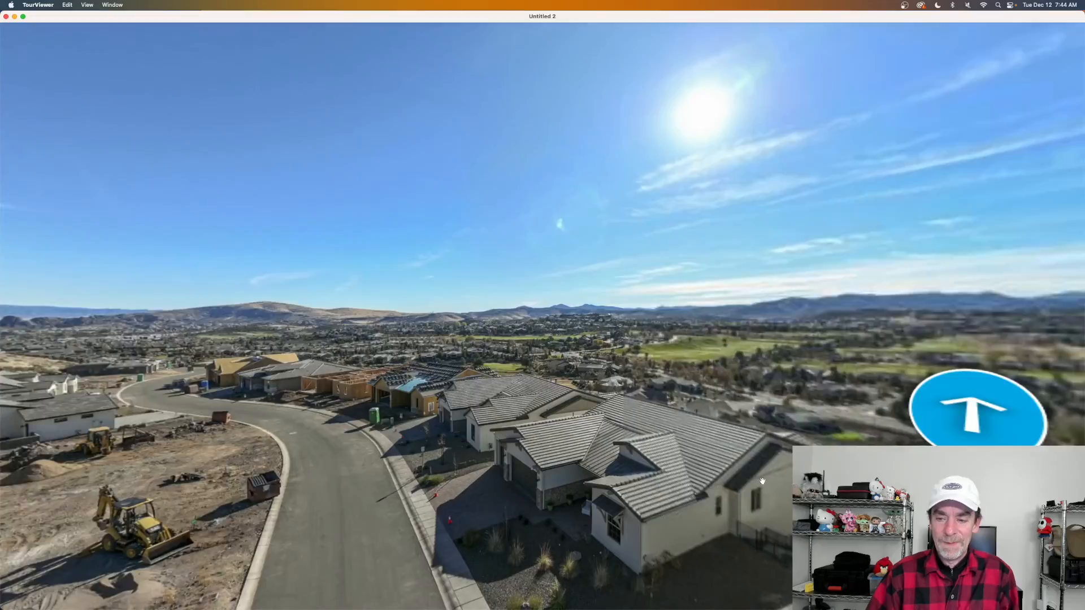
left_click_drag(646, 446, 424, 440)
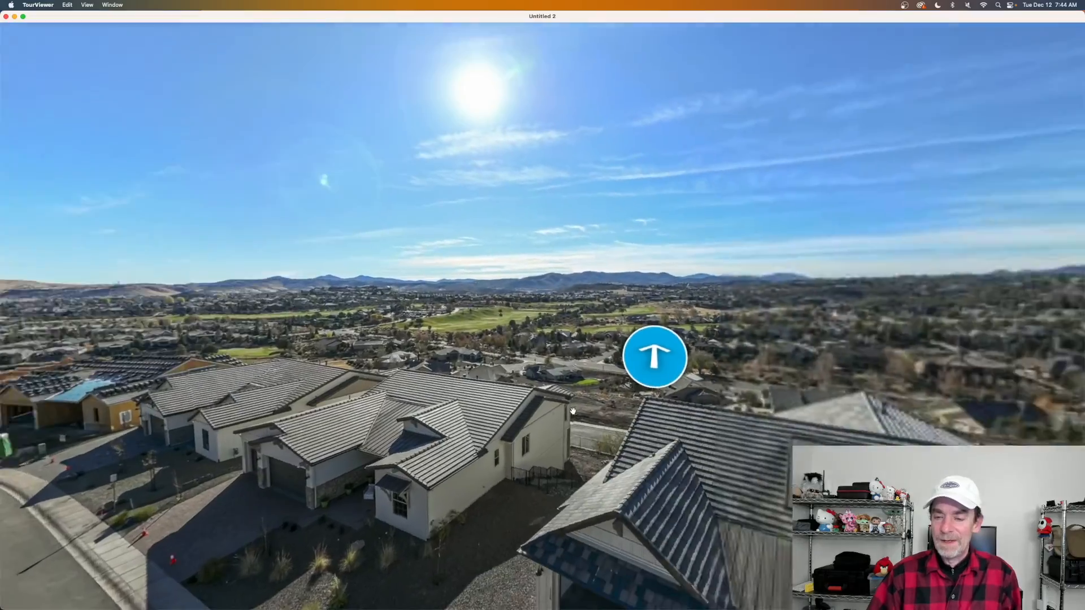
left_click(627, 355)
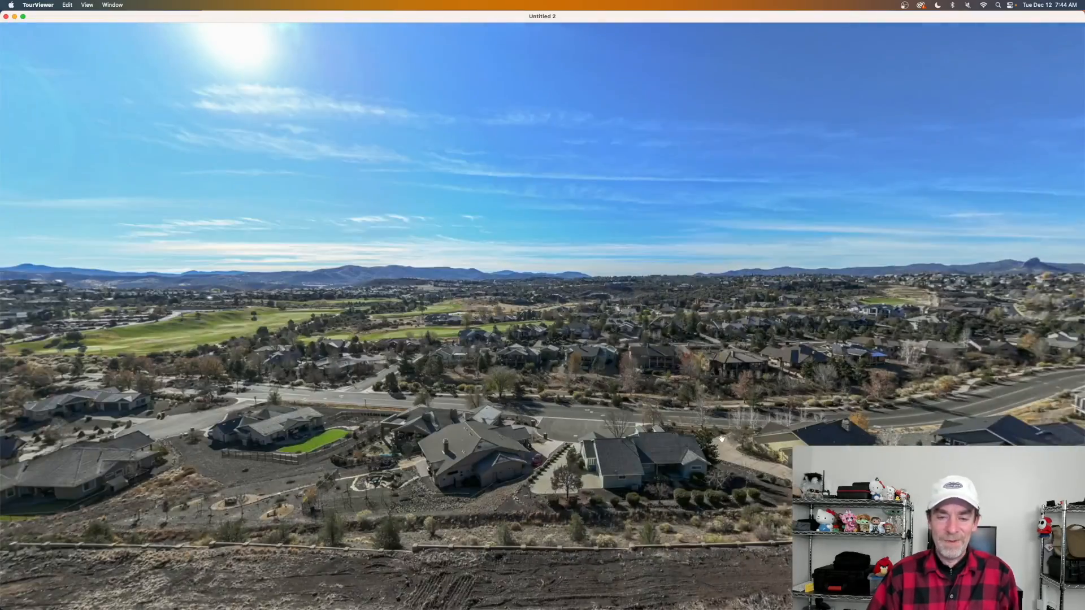
left_click_drag(669, 438, 441, 411)
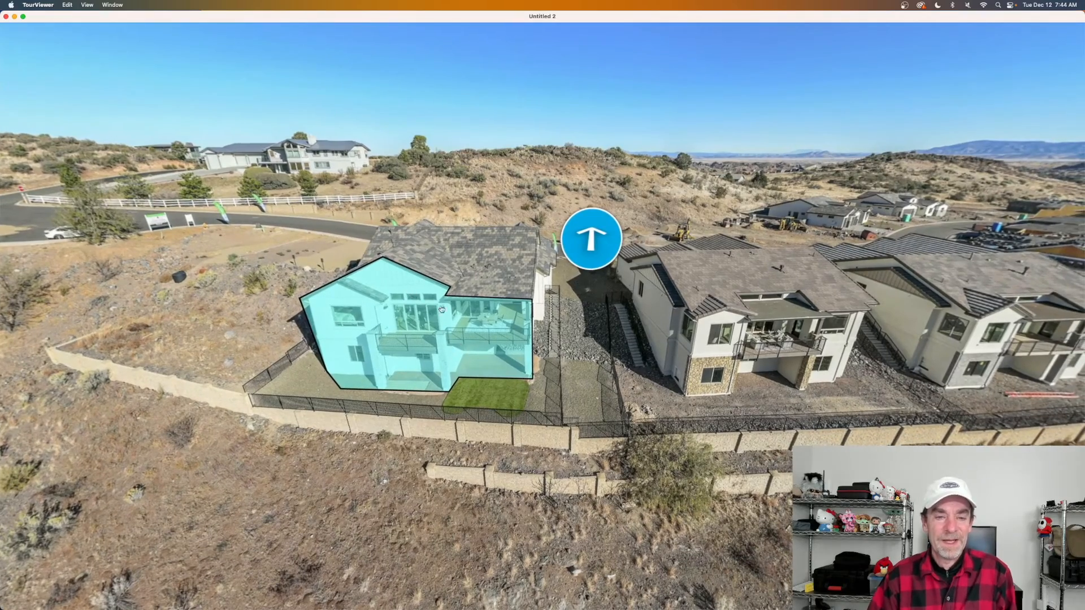
left_click_drag(587, 387, 632, 394)
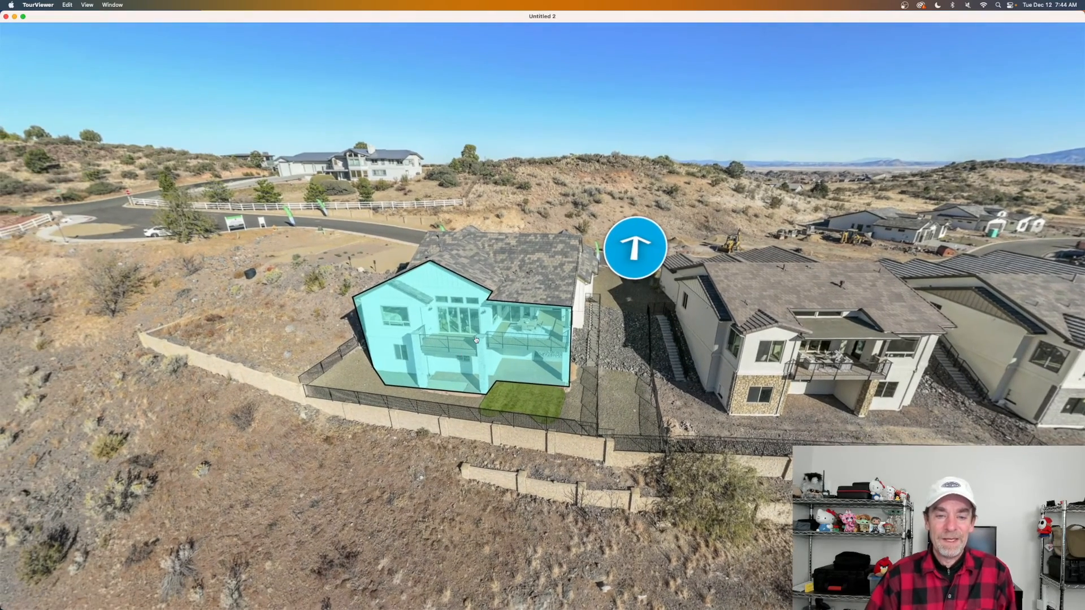
left_click(477, 338)
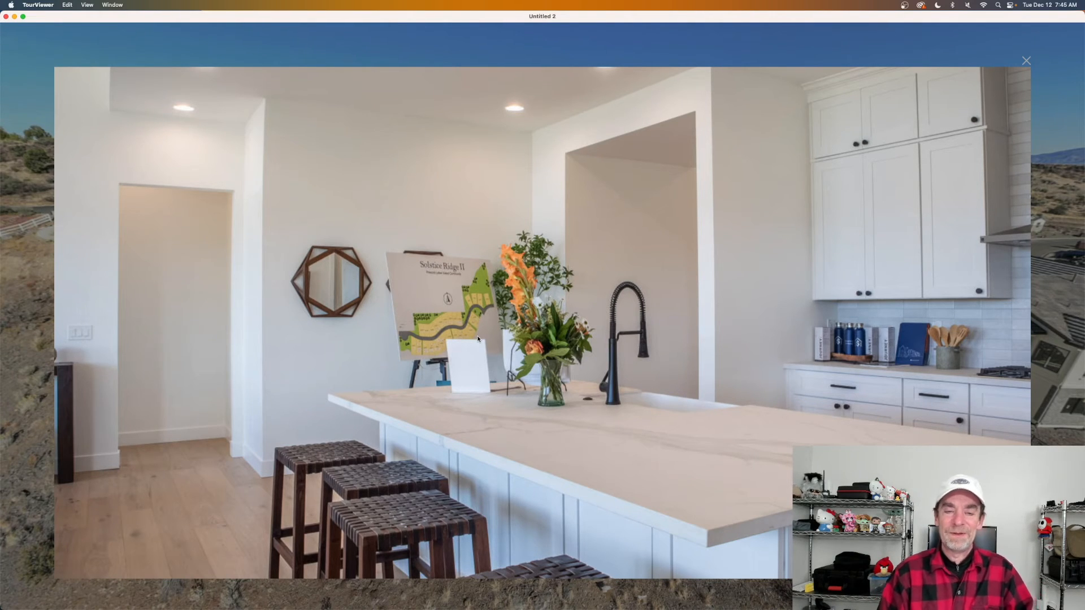
Dismiss the kitchen photo lightbox using its top-right X.
mouse_move(493, 357)
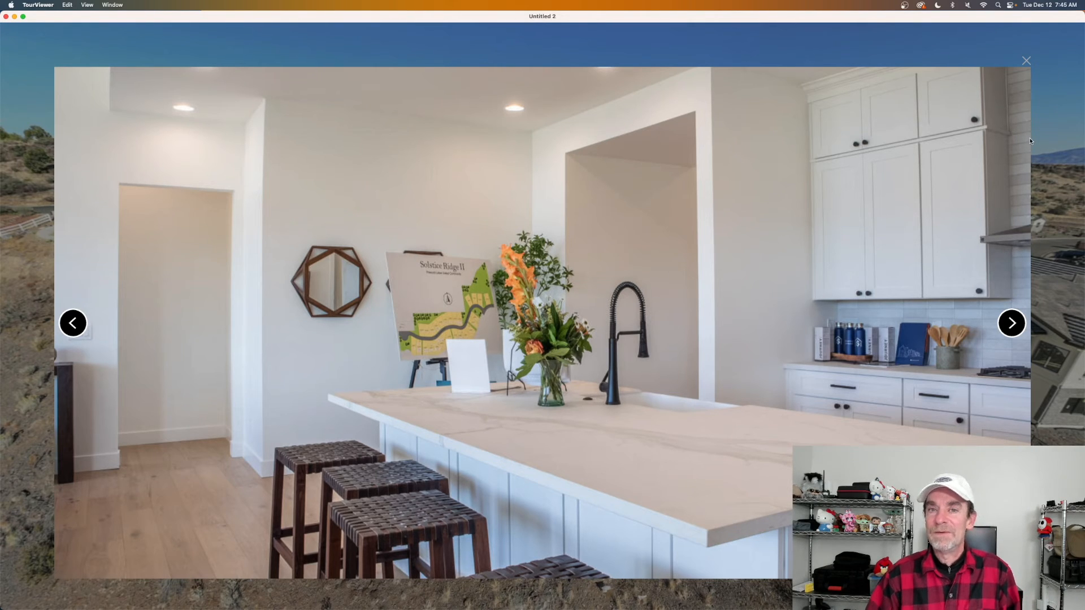
left_click(1026, 60)
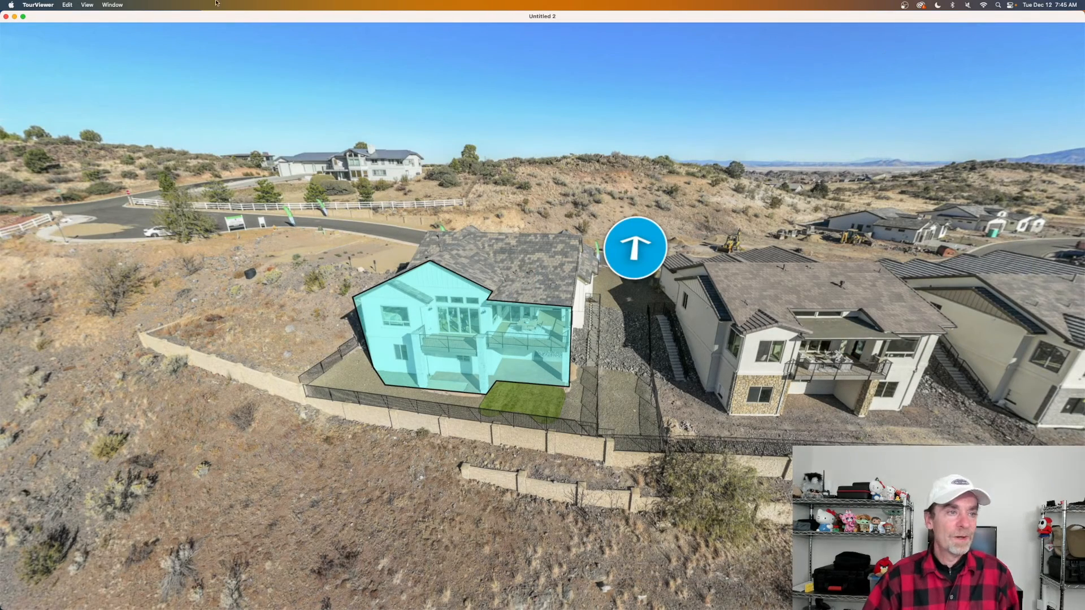
Close the TourViewer preview and rotate the Drone Panos-3 panorama in the hotspot editor.
left_click(6, 16)
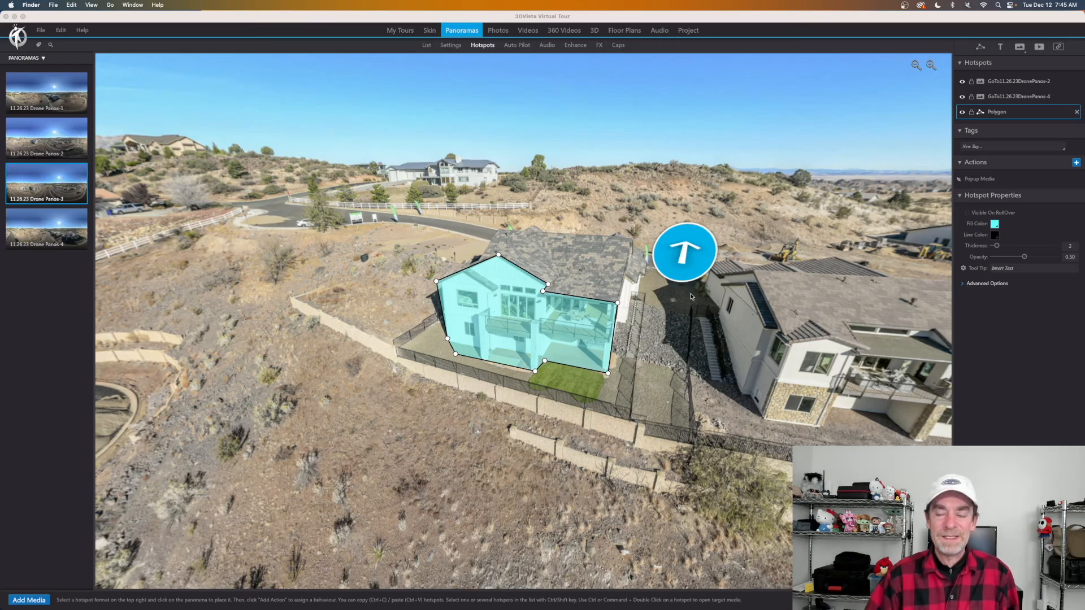
left_click_drag(670, 361, 475, 353)
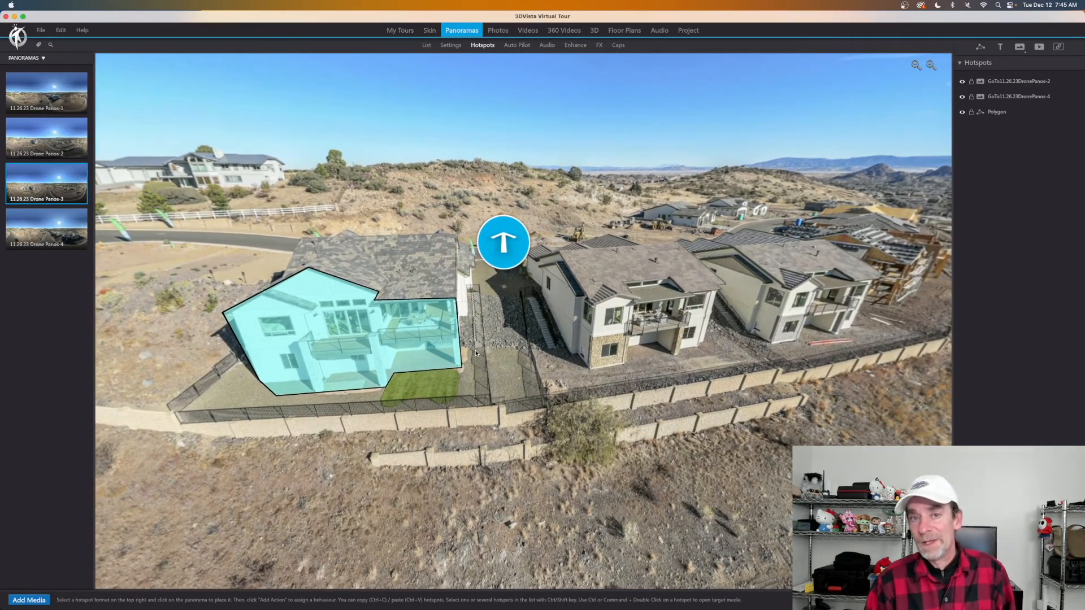
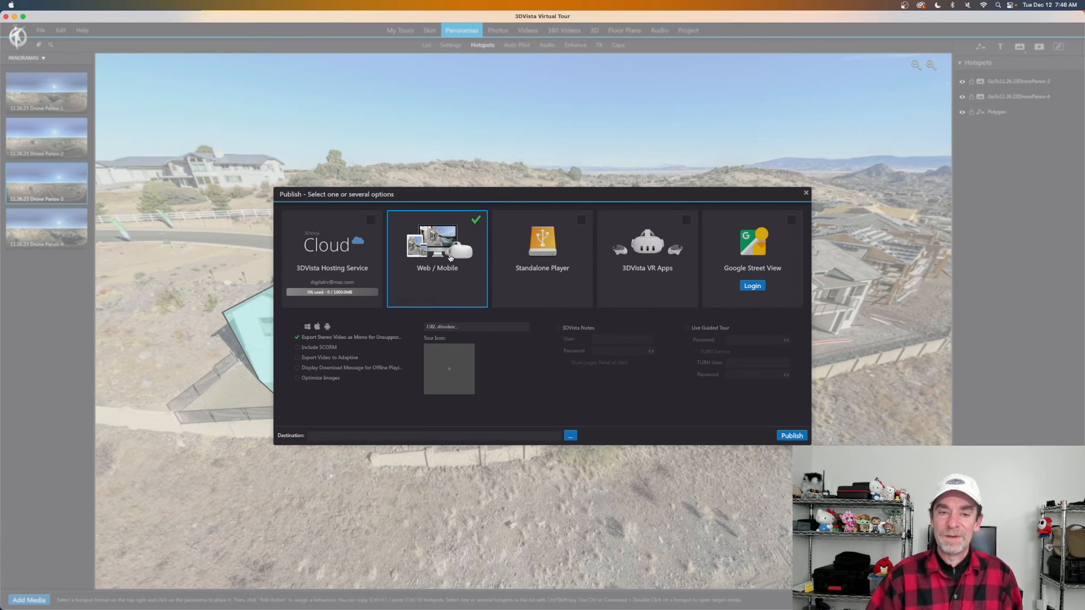
Check the Standalone Player card so it publishes alongside Web / Mobile.
mouse_move(425, 247)
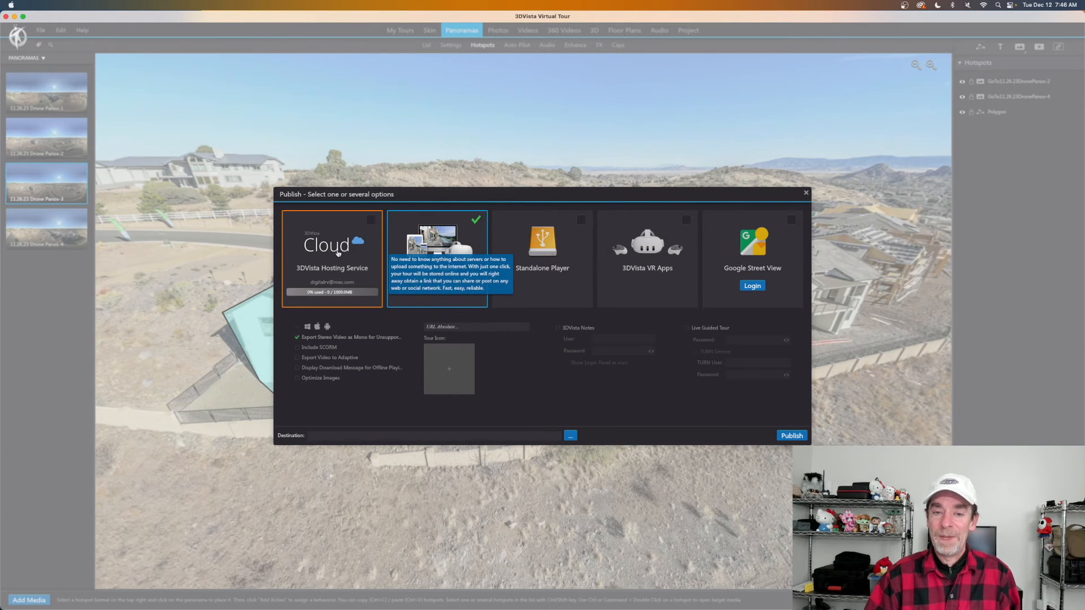
left_click(581, 222)
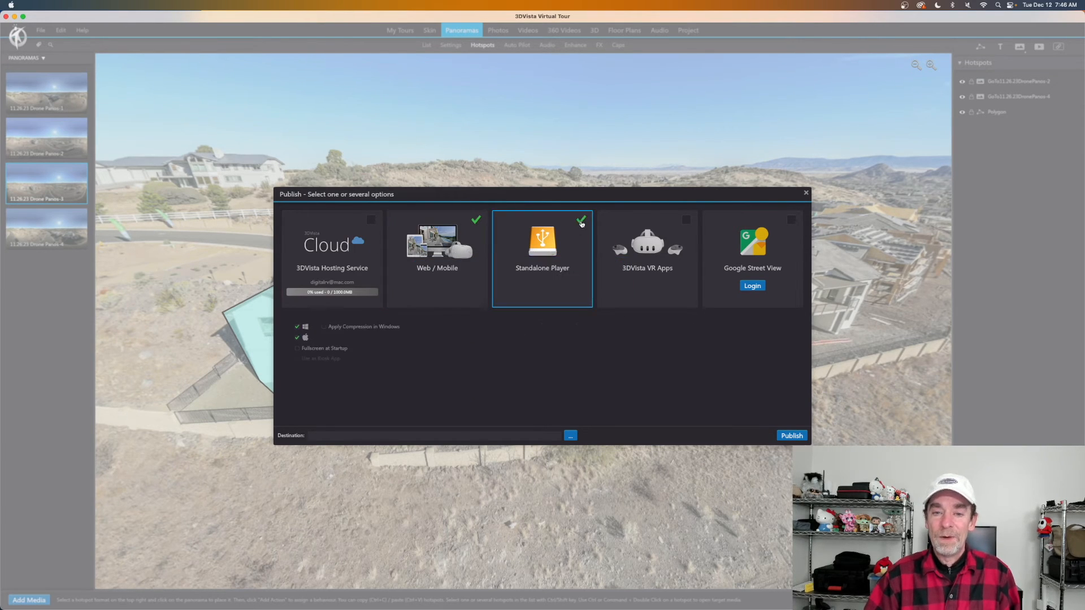
Uncheck Web / Mobile to leave only Standalone Player, close the Publish dialog, and minimize 3DVista.
left_click(476, 220)
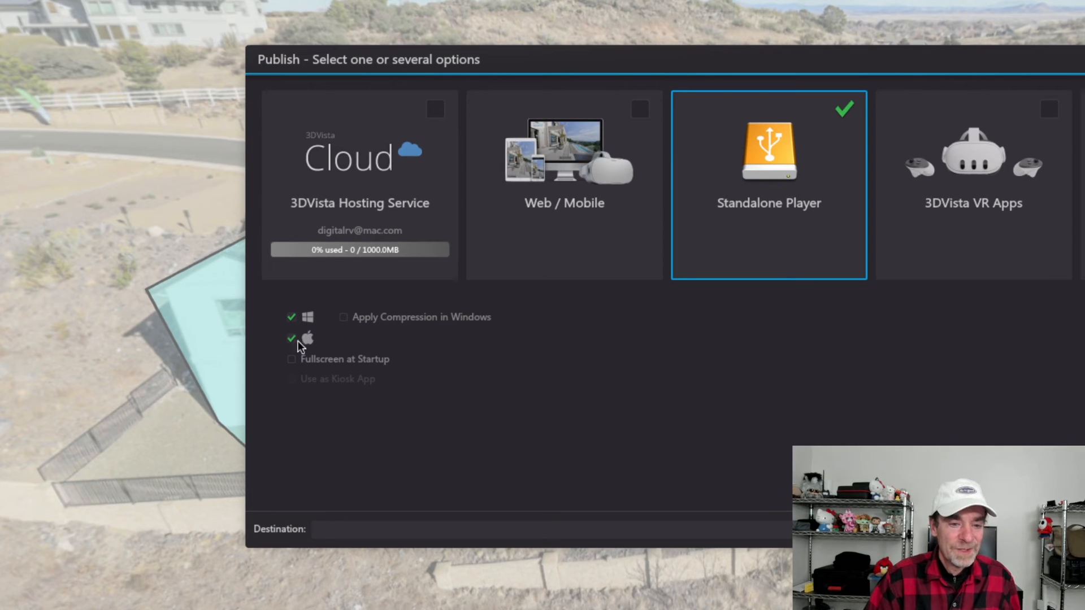
mouse_move(352, 321)
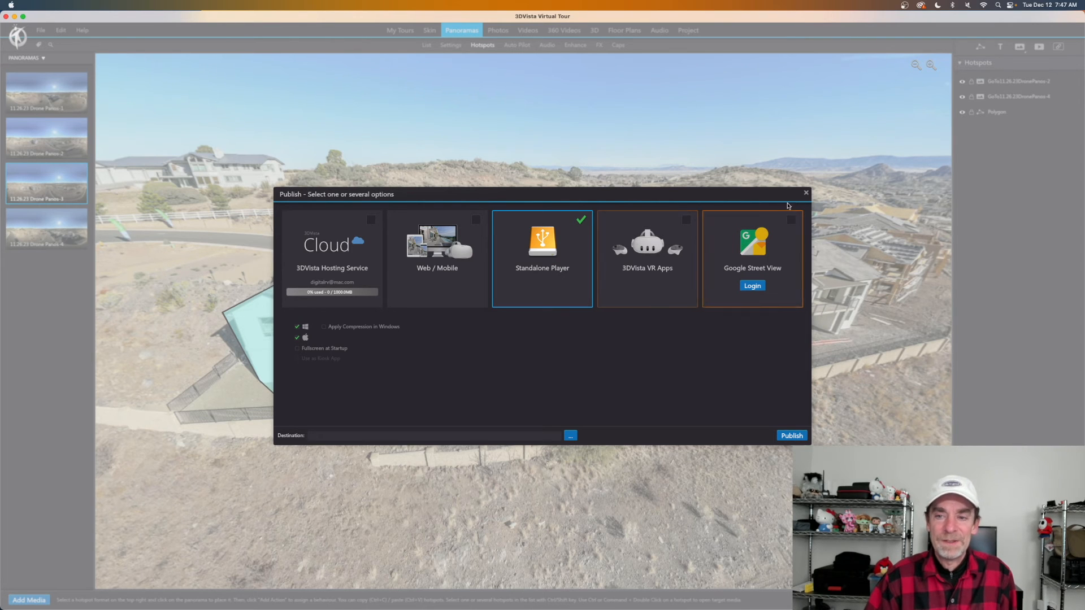
left_click(806, 192)
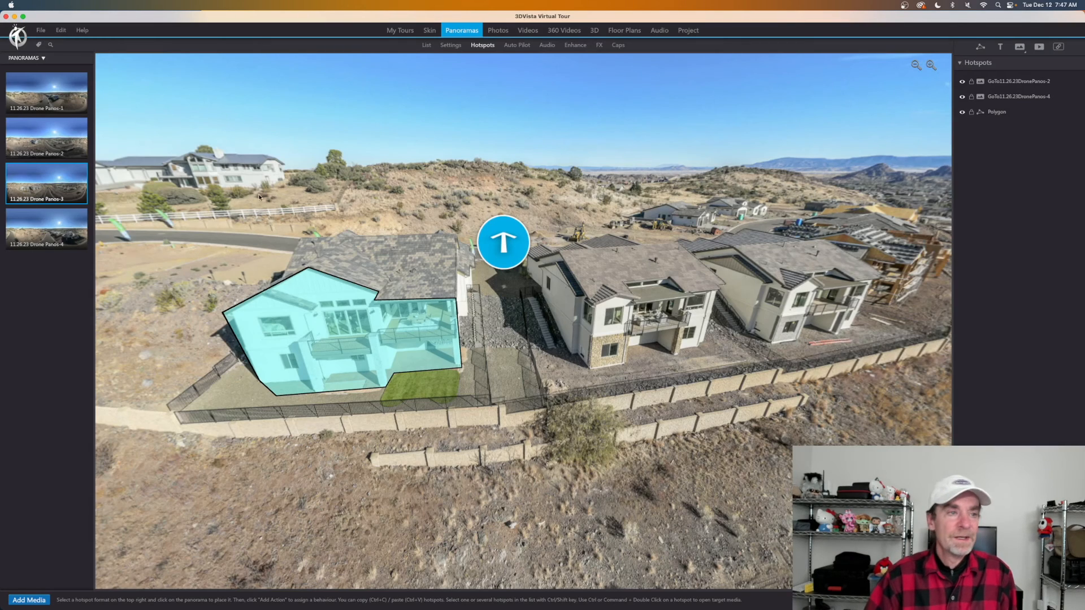
left_click(14, 17)
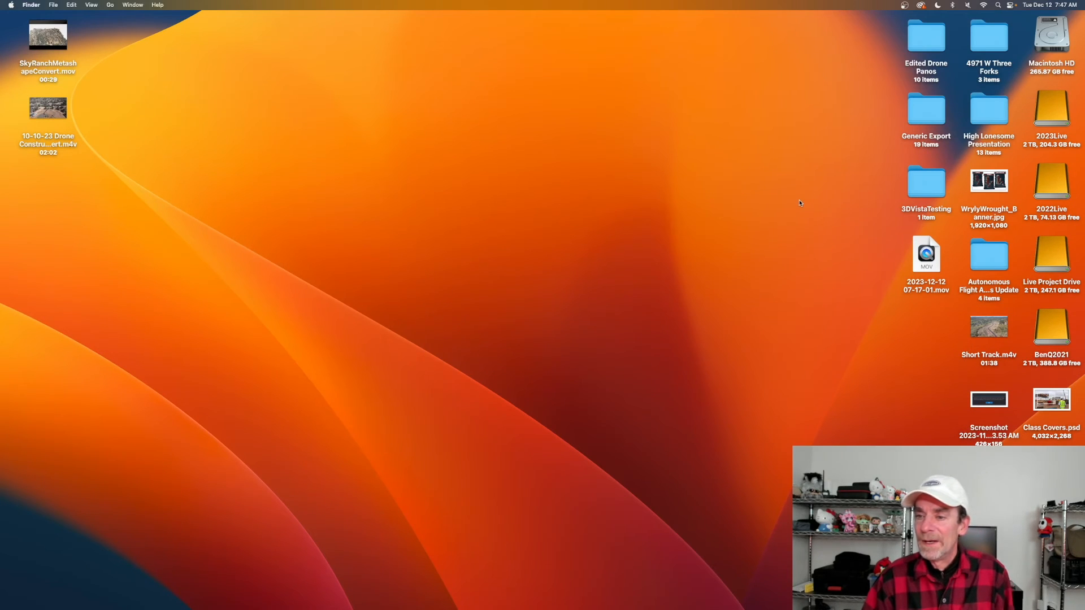
left_click(998, 40)
double_click(998, 40)
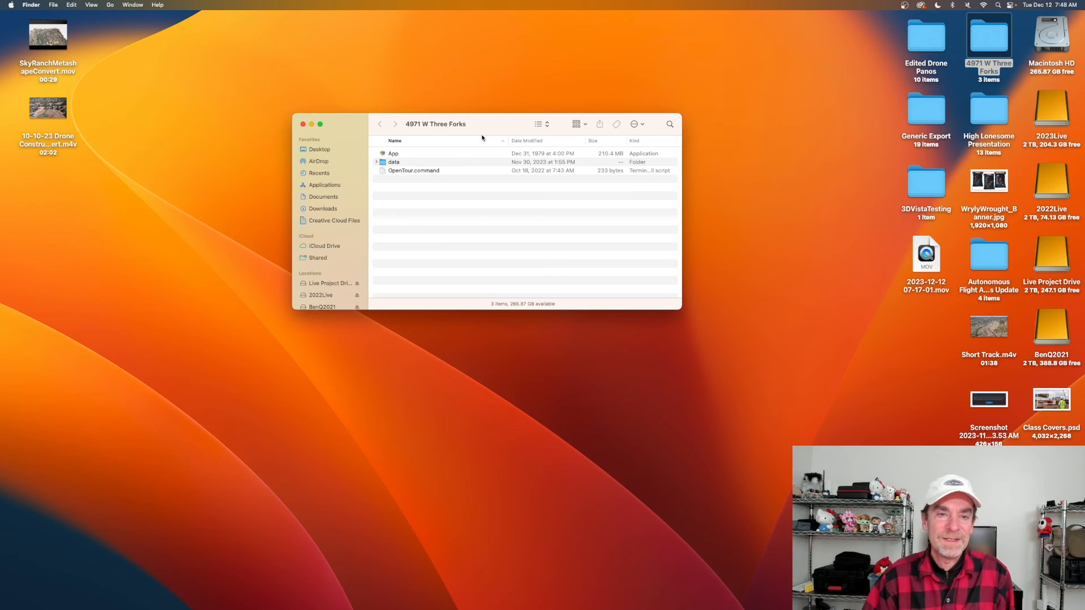
left_click_drag(490, 127, 576, 109)
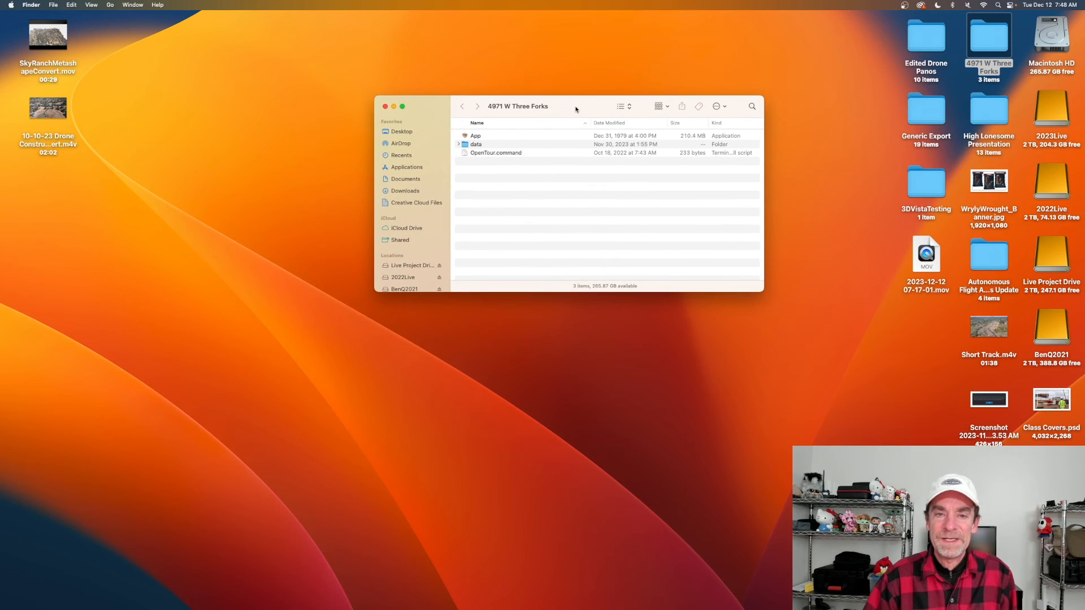
left_click(478, 136)
left_click(481, 146)
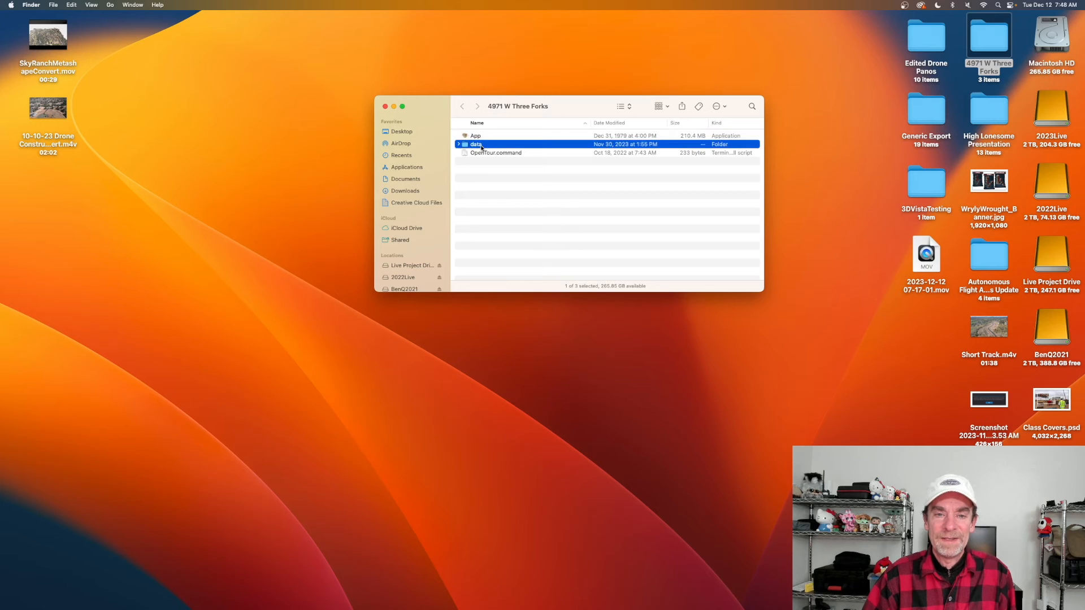
left_click(488, 153)
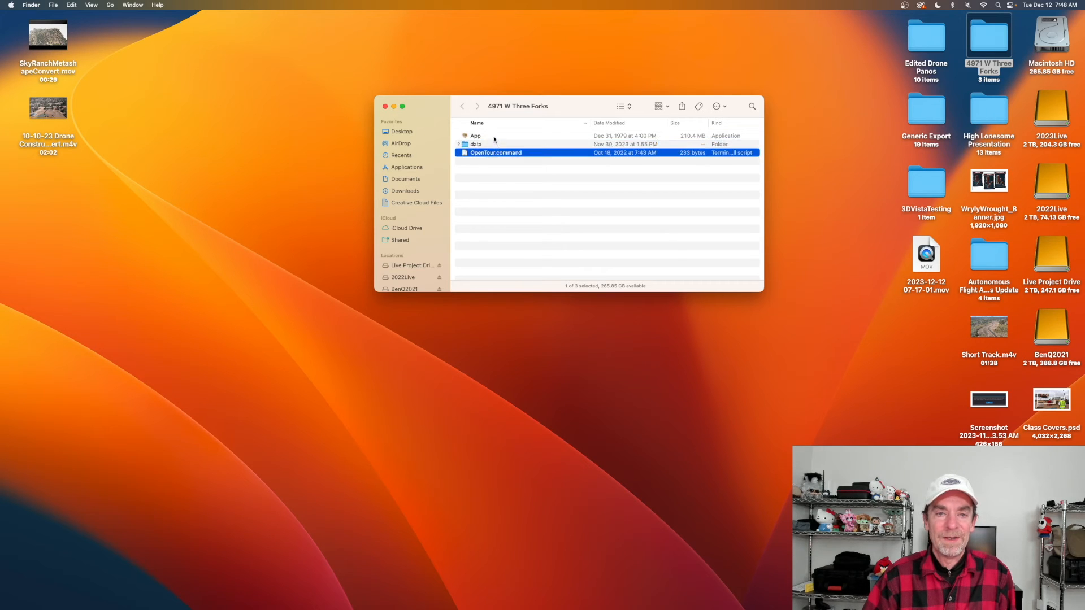
left_click(494, 138)
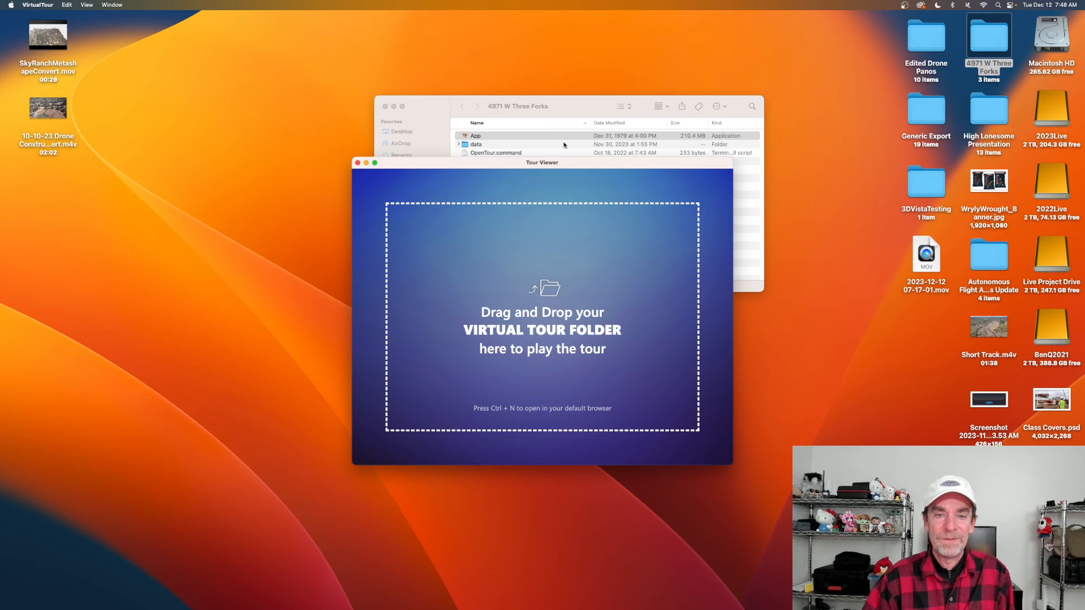
Drop the data folder onto Tour Viewer to play the West Three Forks tour full-screen.
left_click(495, 150)
left_click(476, 145)
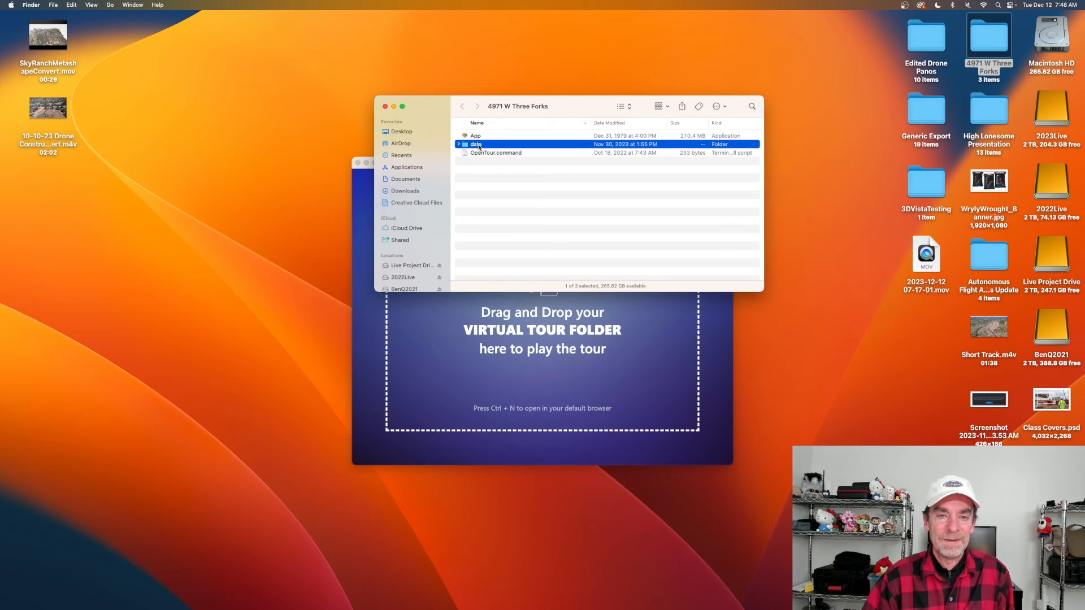
left_click_drag(478, 147, 573, 356)
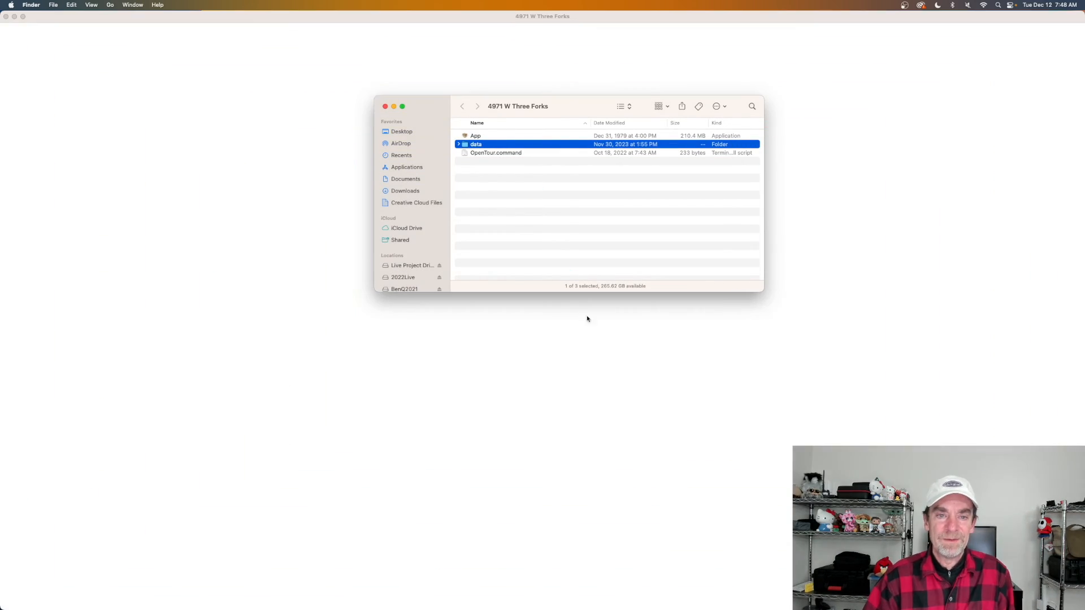
left_click(508, 66)
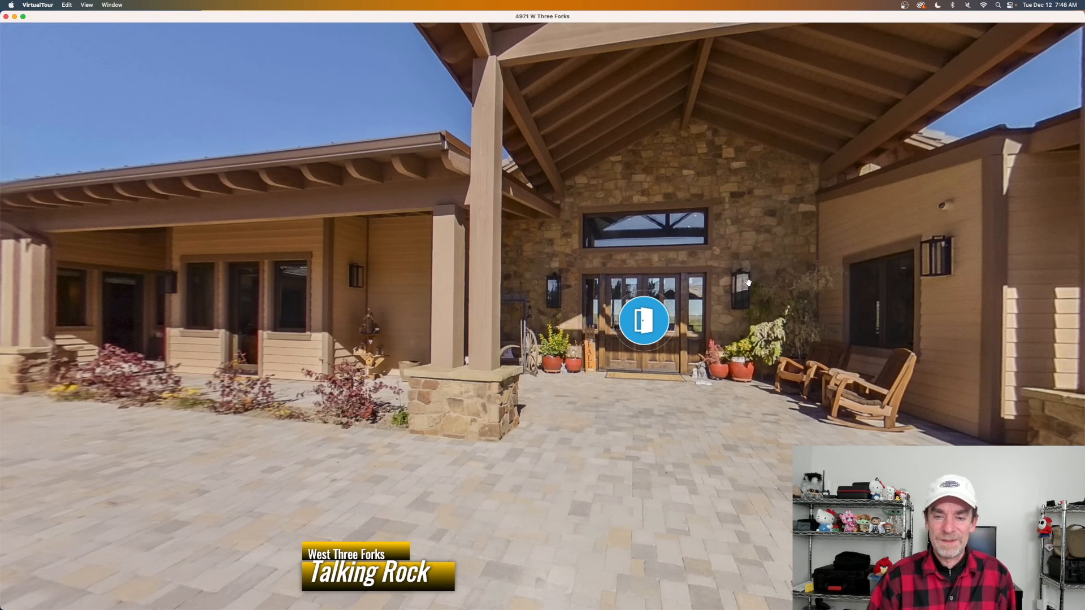
Enter the living room through the front door and open its before/after image.
left_click_drag(685, 280, 737, 283)
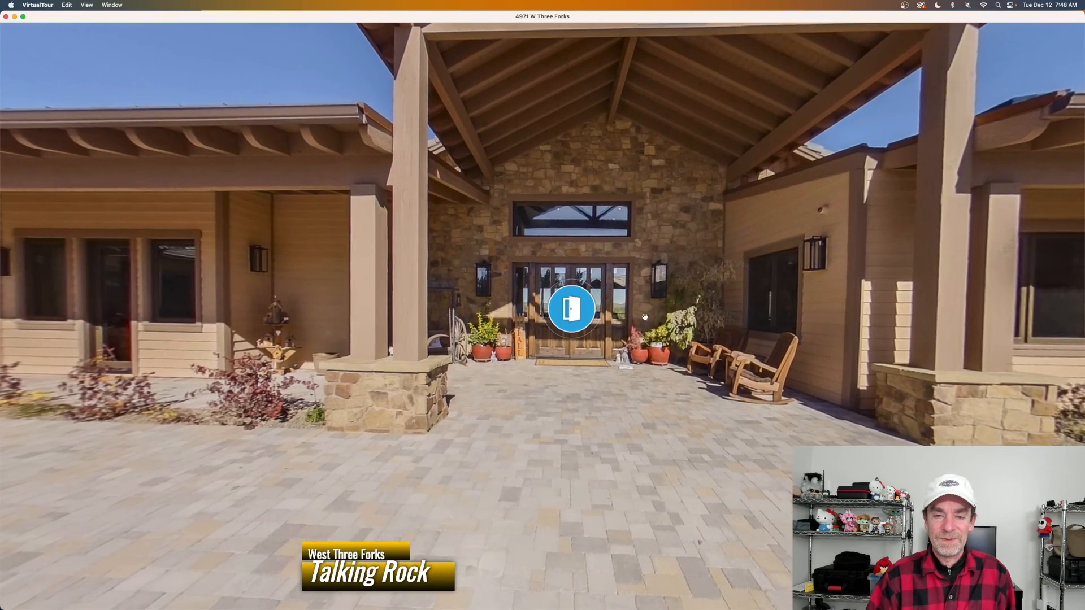
left_click(575, 318)
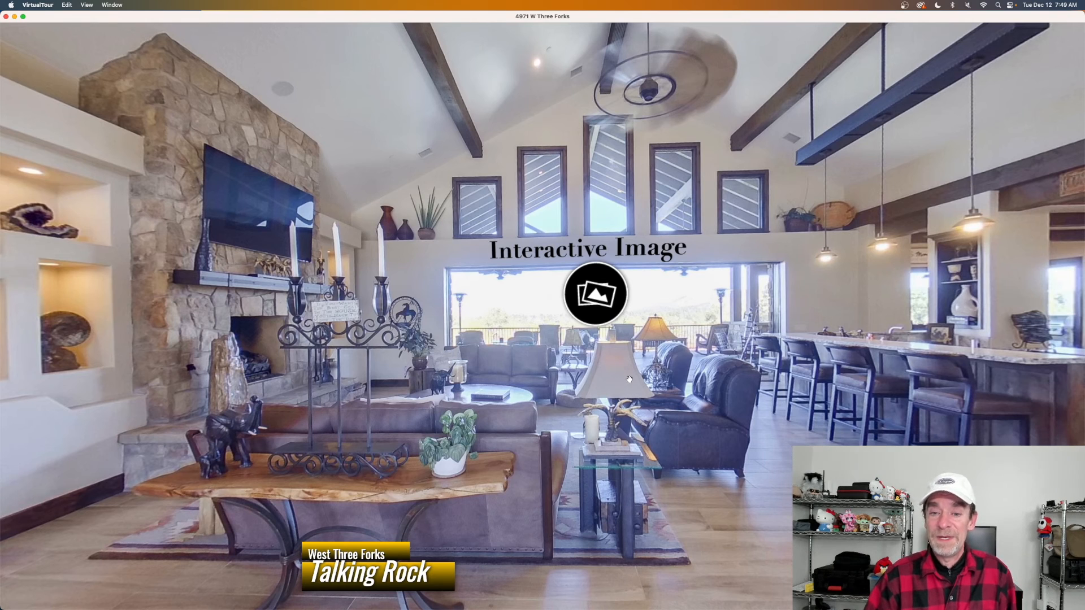
left_click(596, 295)
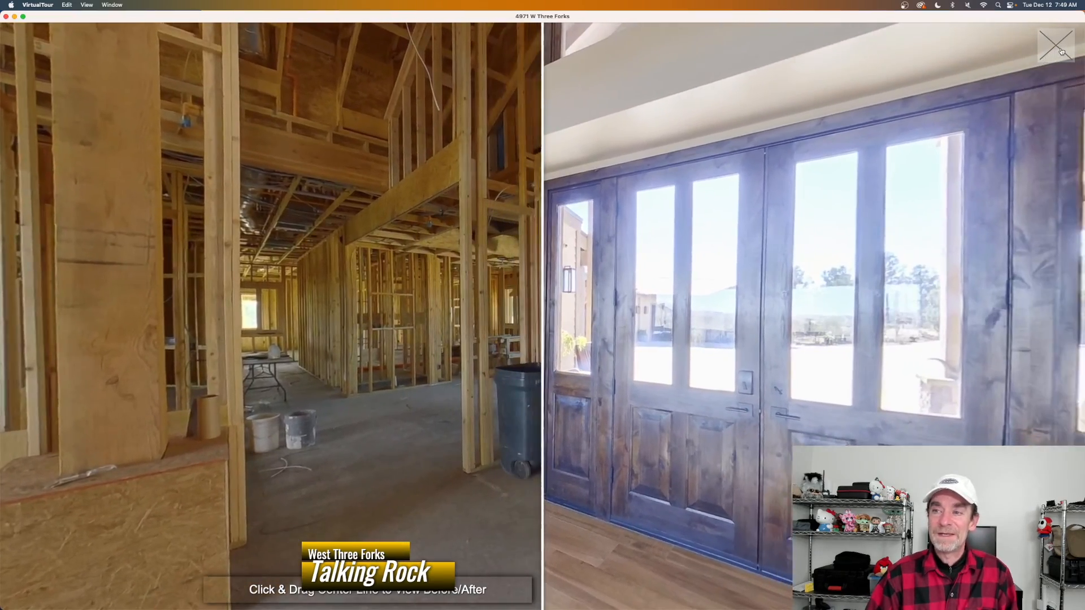
Close the living-room comparison, walk into the bedroom, and open its before/after image.
left_click(1055, 46)
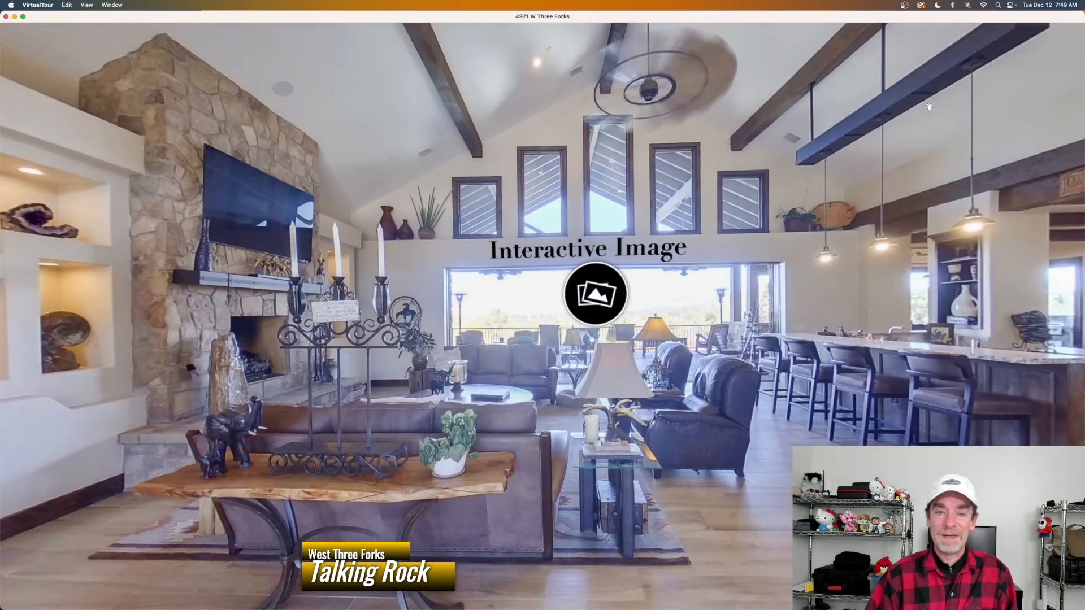
left_click_drag(536, 228, 441, 243)
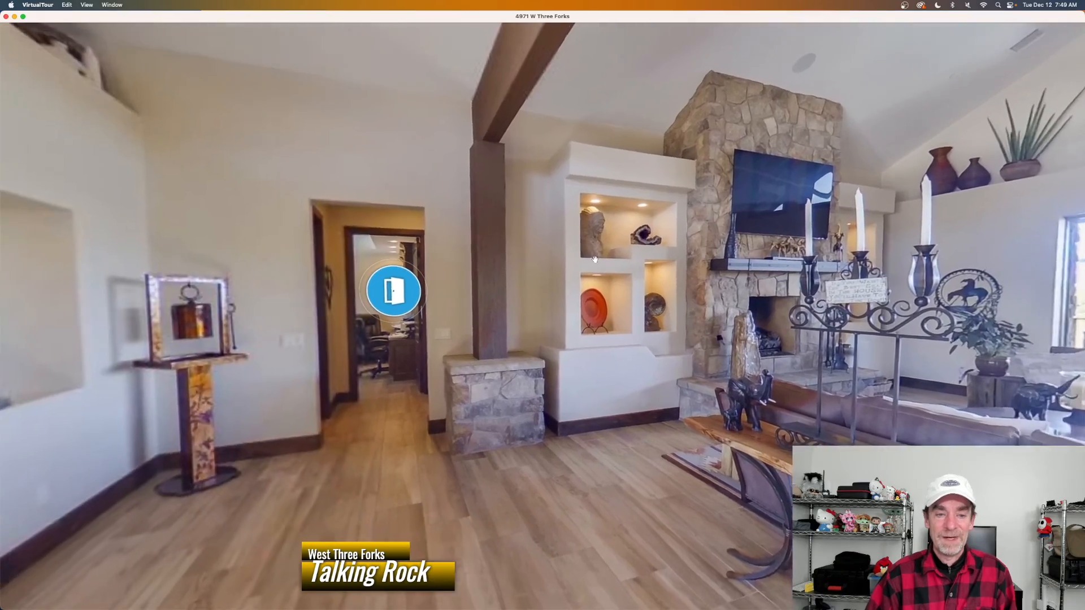
left_click(411, 293)
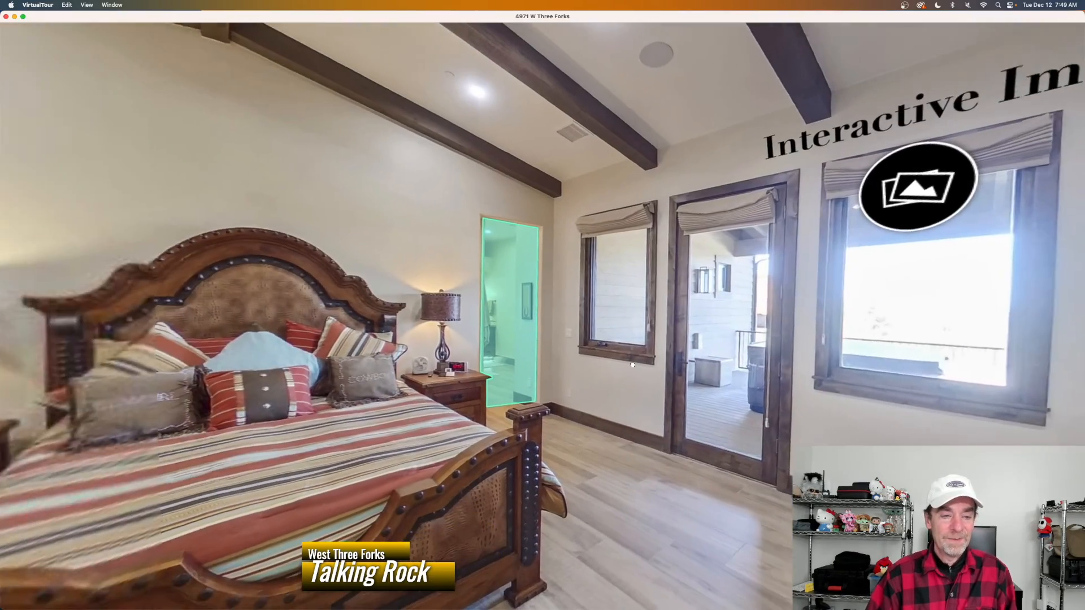
left_click_drag(633, 365, 523, 350)
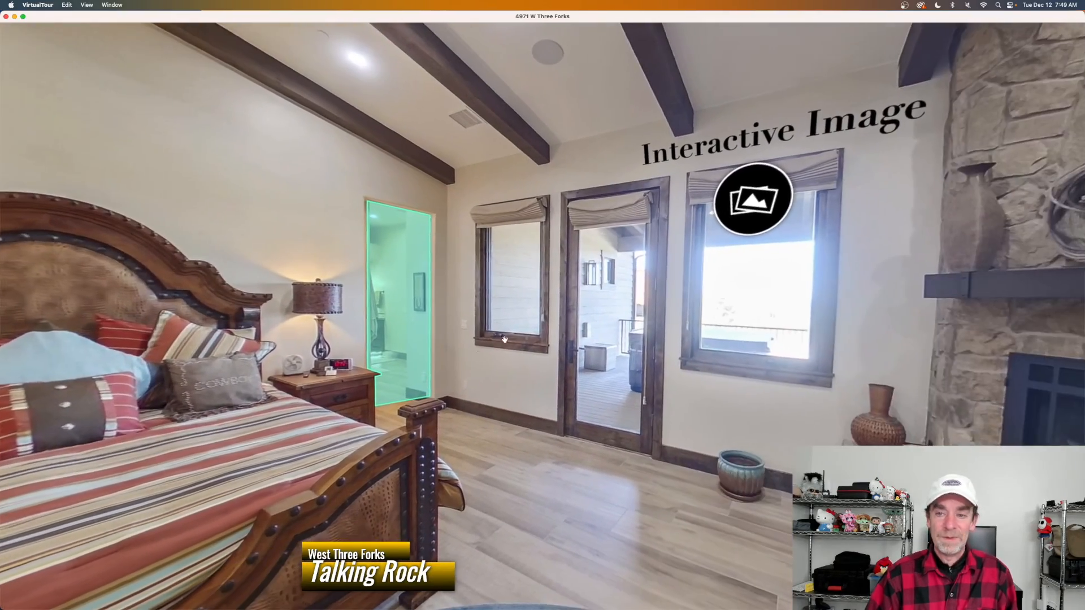
left_click(732, 231)
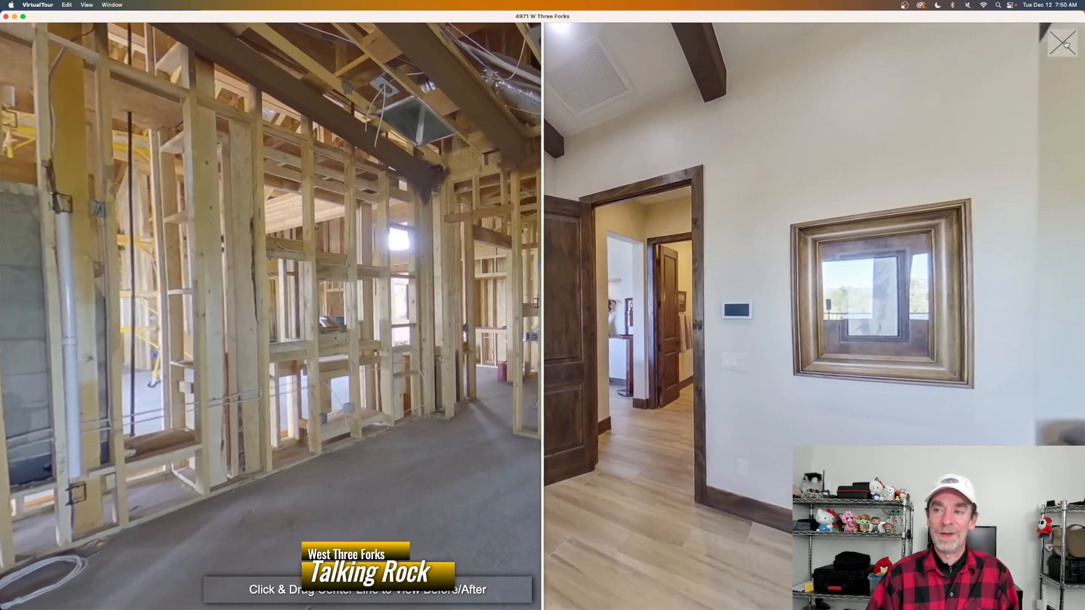
Go through the green doorway into the bathroom and pan its before/after comparison.
left_click(1065, 44)
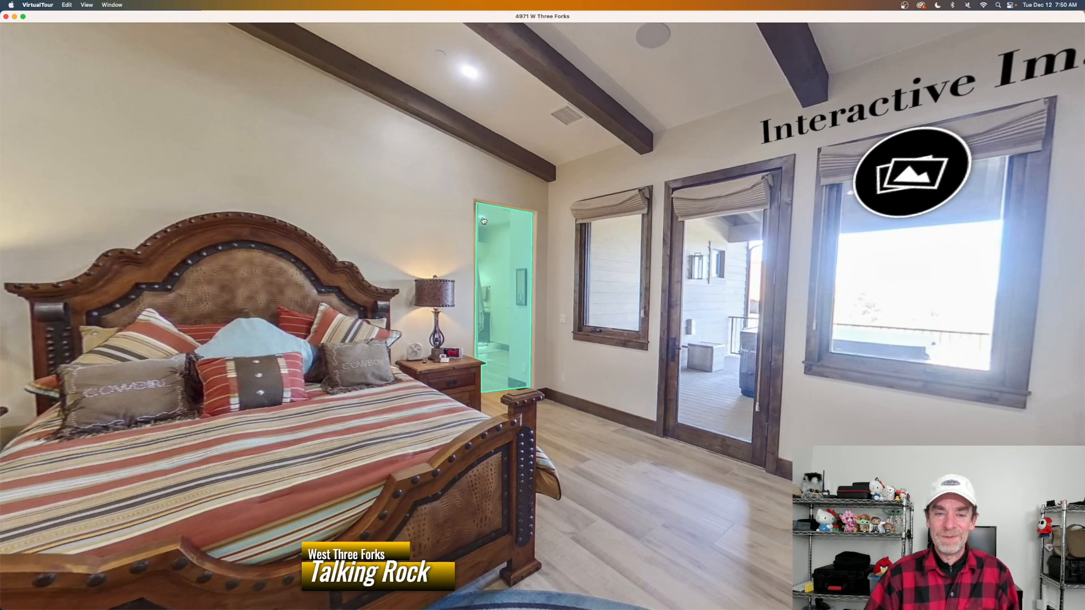
left_click(504, 315)
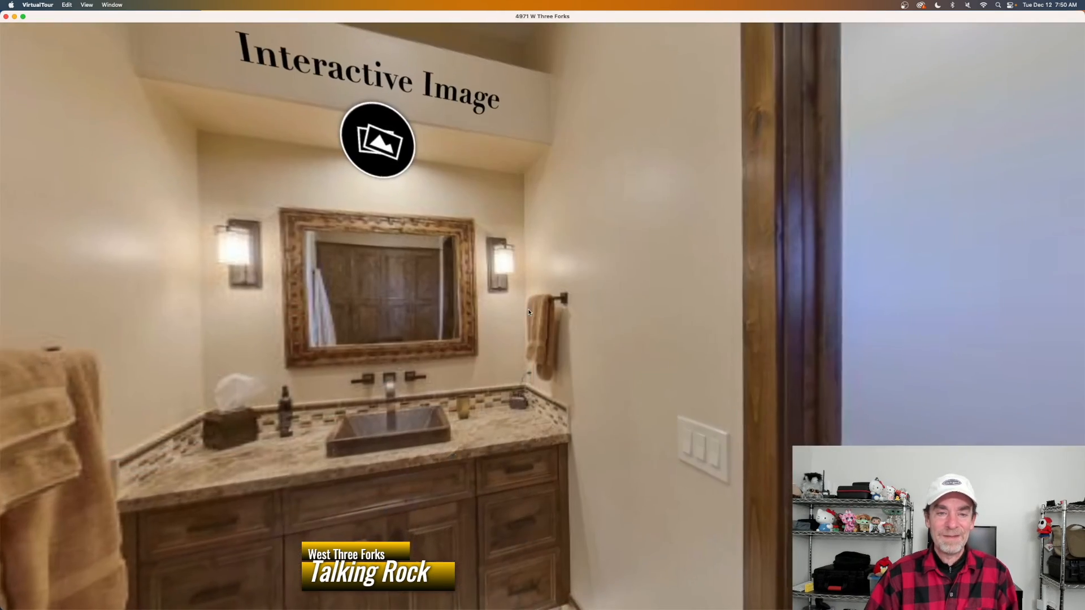
left_click(377, 140)
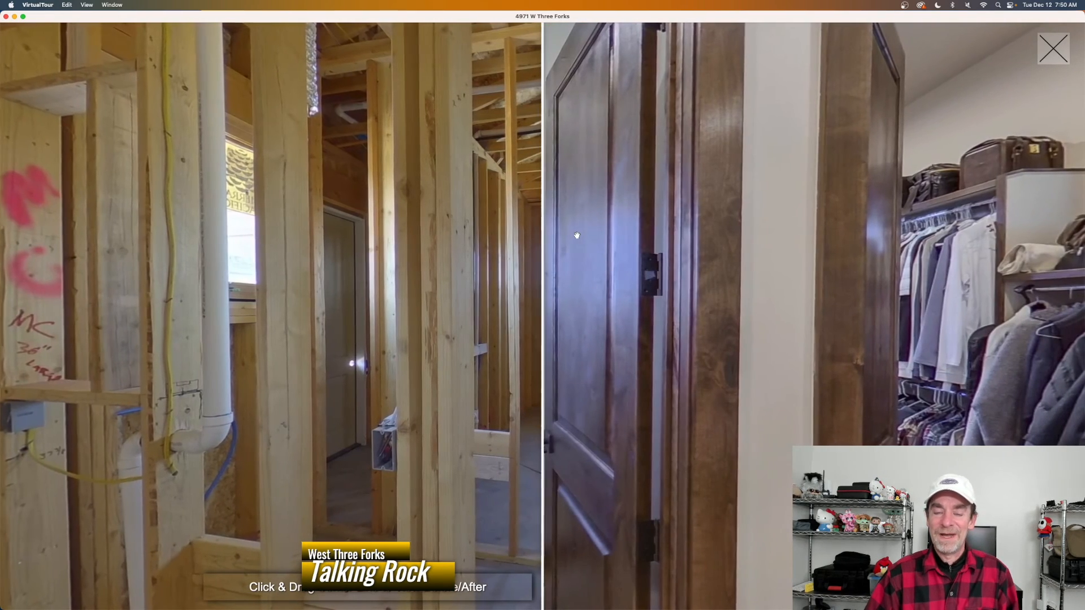
left_click_drag(583, 233, 373, 283)
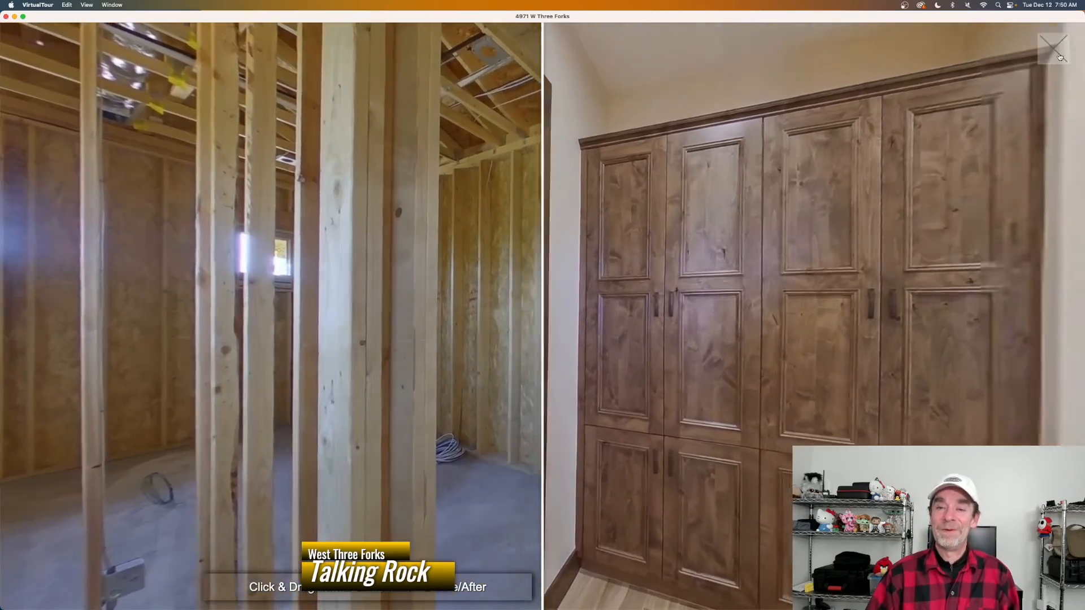
Close the bathroom comparison and hide Tour Viewer via VirtualTour > Hide Electron.
left_click(1065, 59)
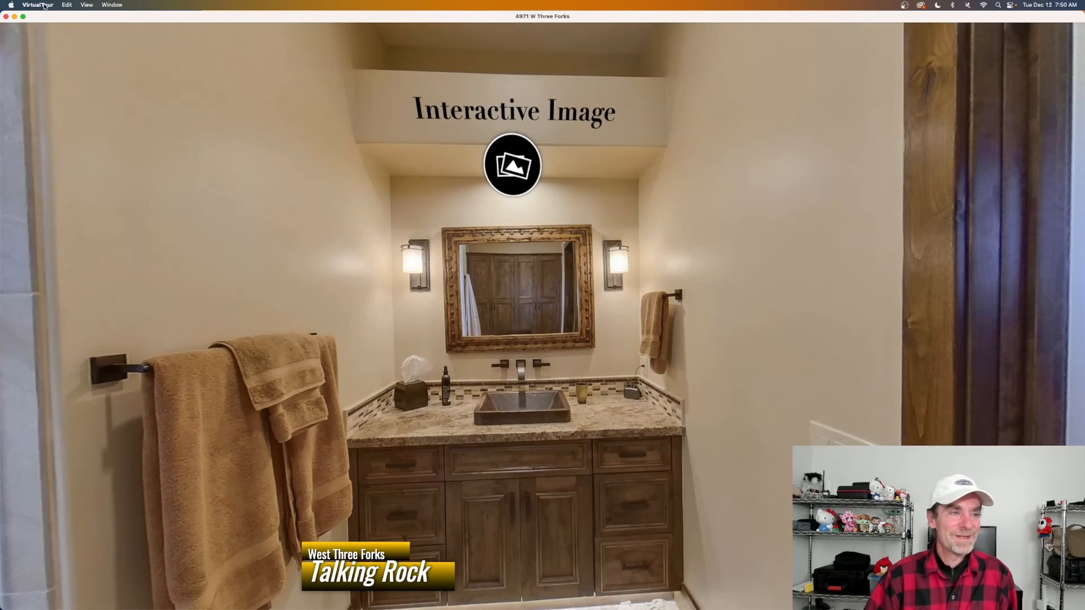
left_click(37, 5)
left_click(62, 46)
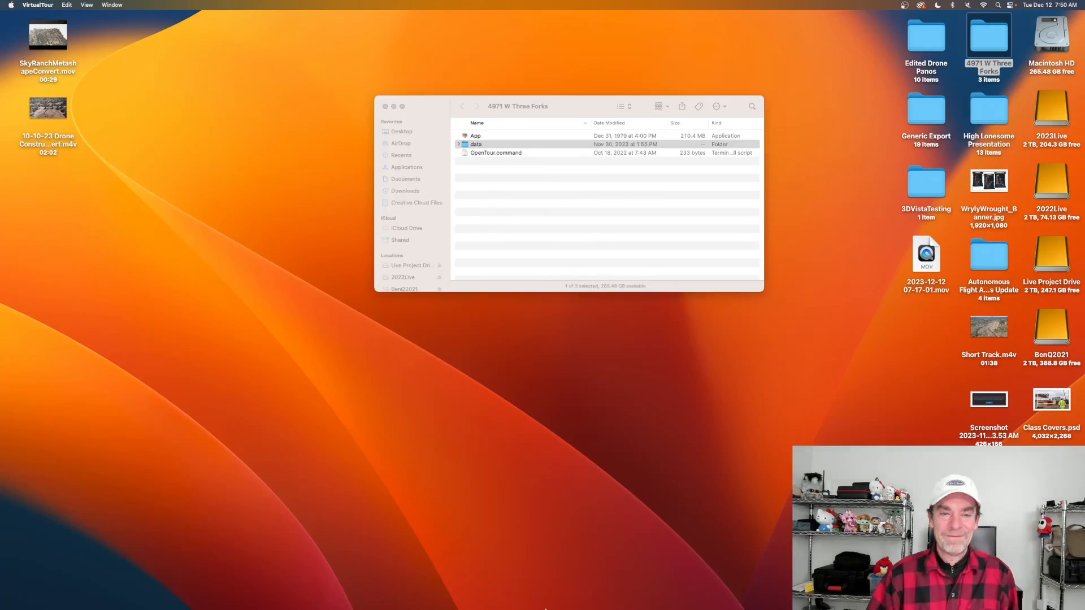
mouse_move(550, 608)
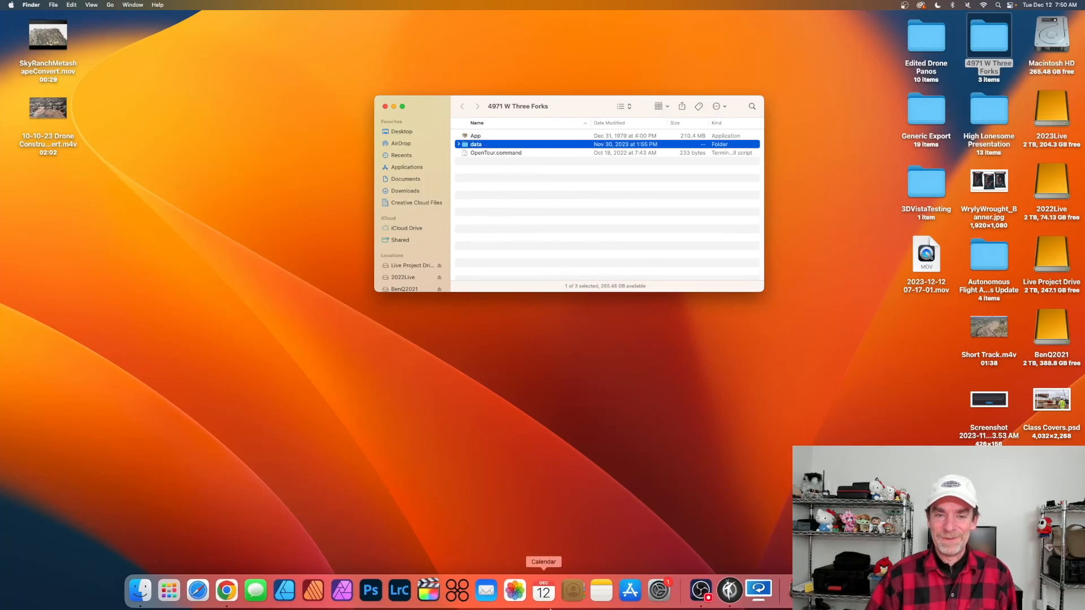
left_click(385, 107)
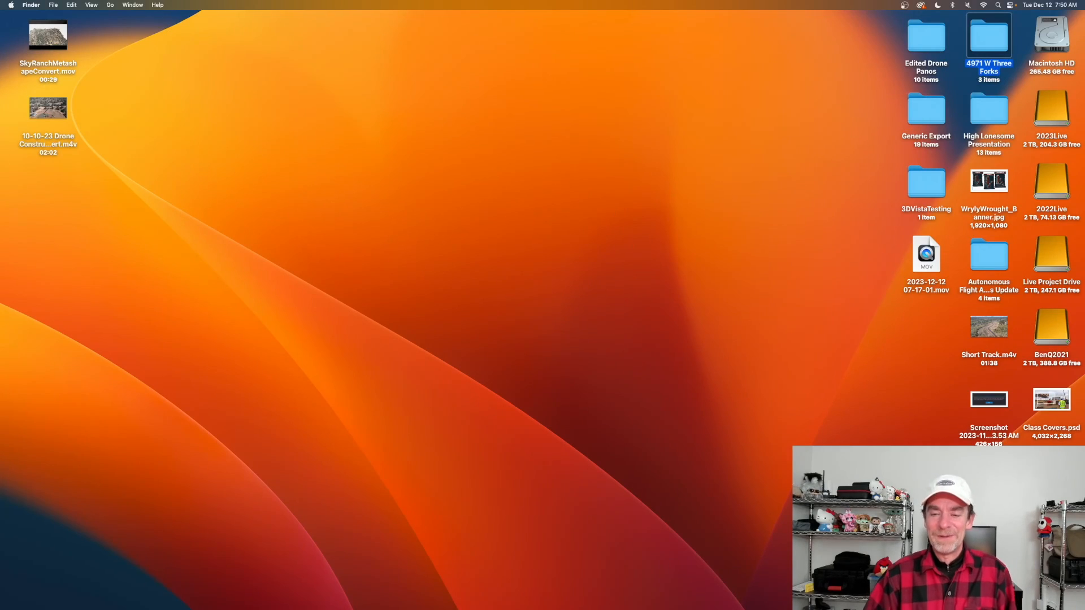
mouse_move(791, 608)
left_click(730, 590)
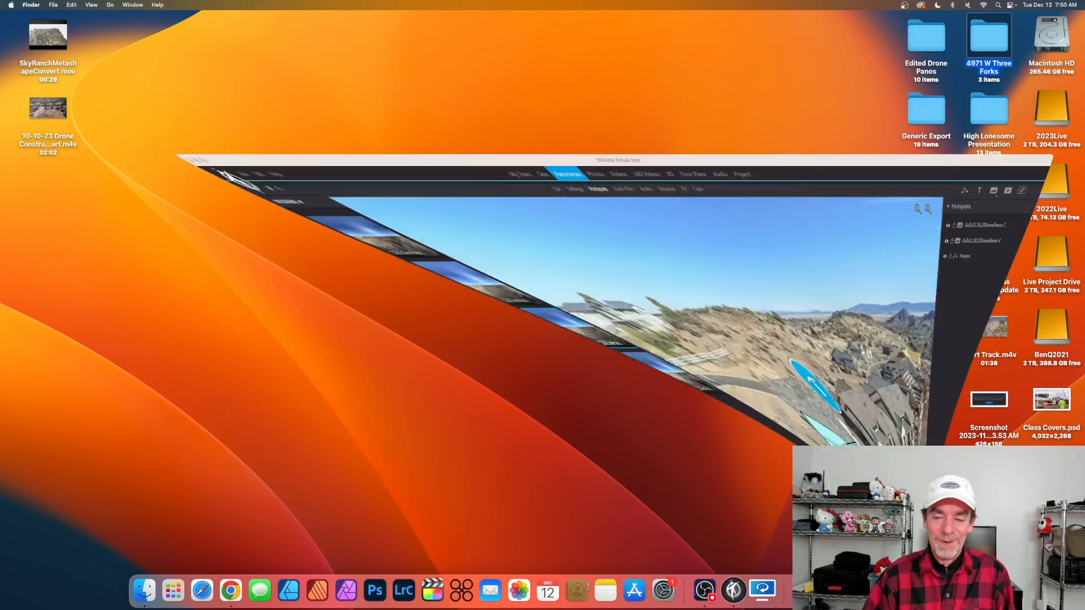